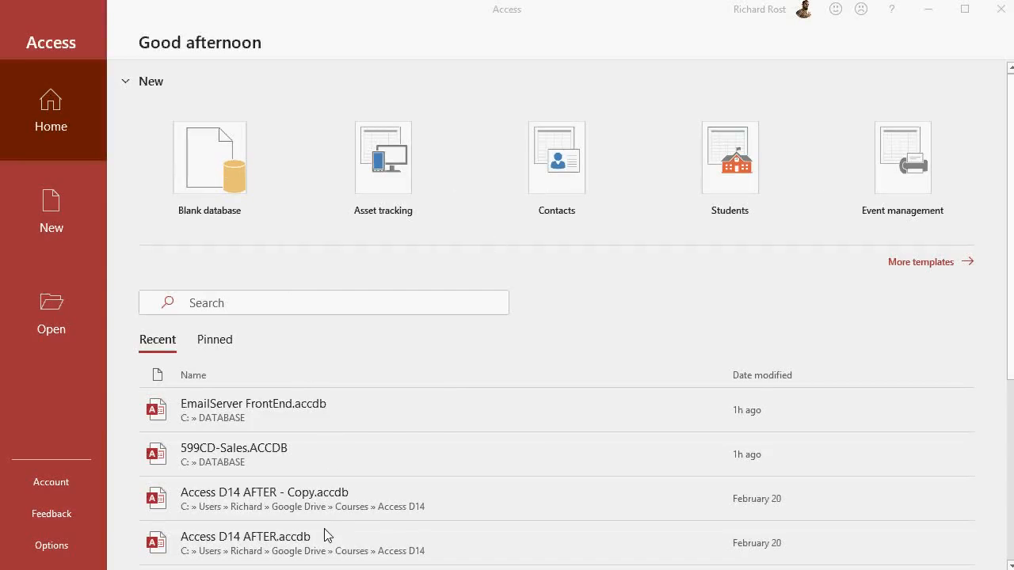
# - Start a new blank database and name its file Ricks Database
pyautogui.click(218, 156)
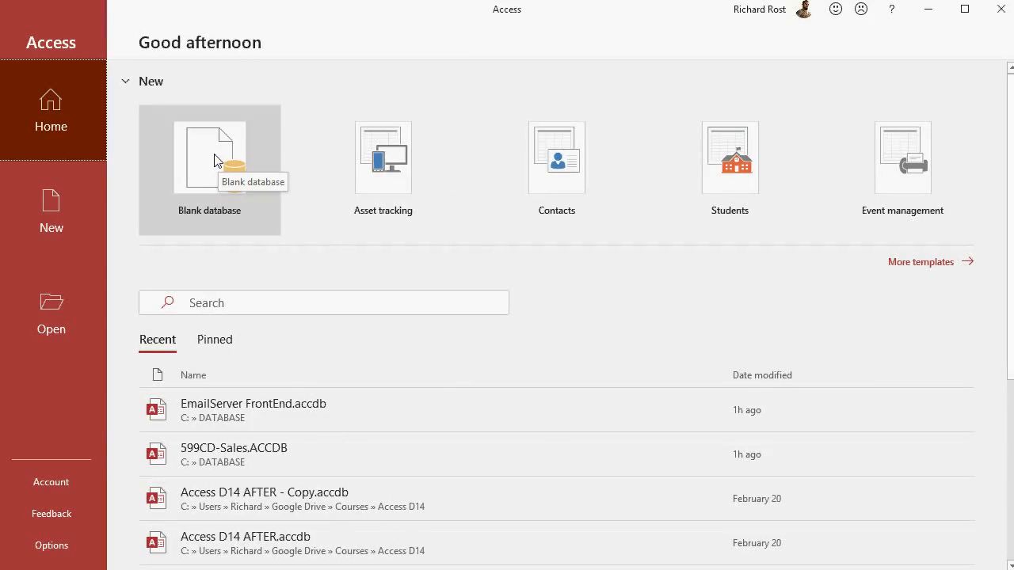
pyautogui.click(216, 161)
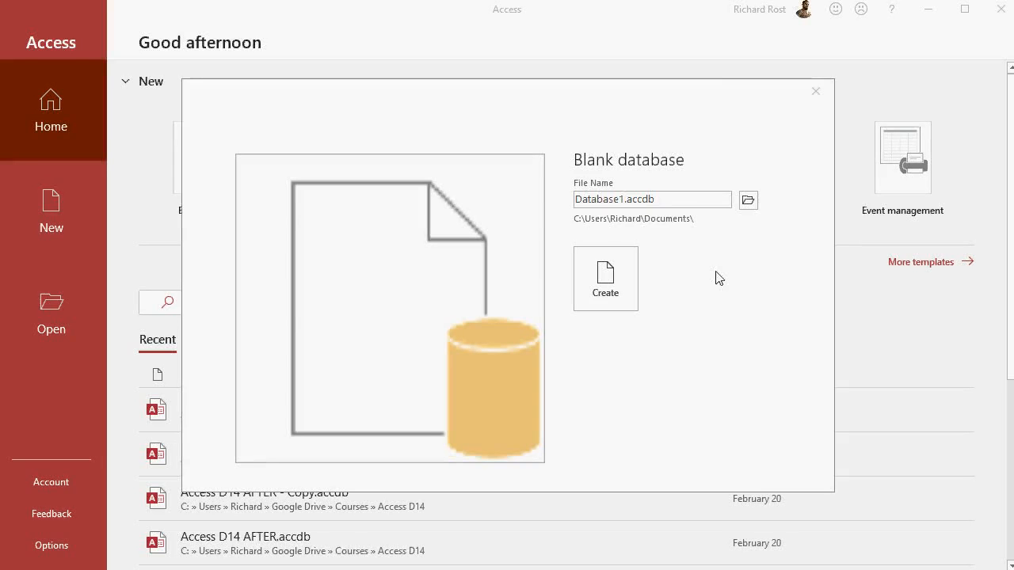
pyautogui.click(677, 208)
pyautogui.write('Ricks Database')
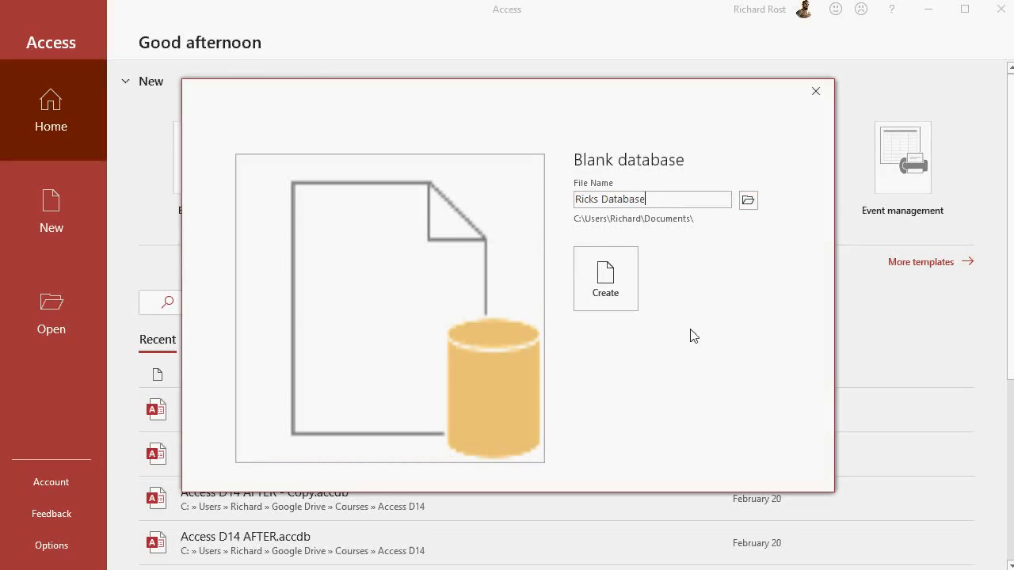
# - Create Ricks Database so its empty Table1 opens in Datasheet View
pyautogui.click(622, 299)
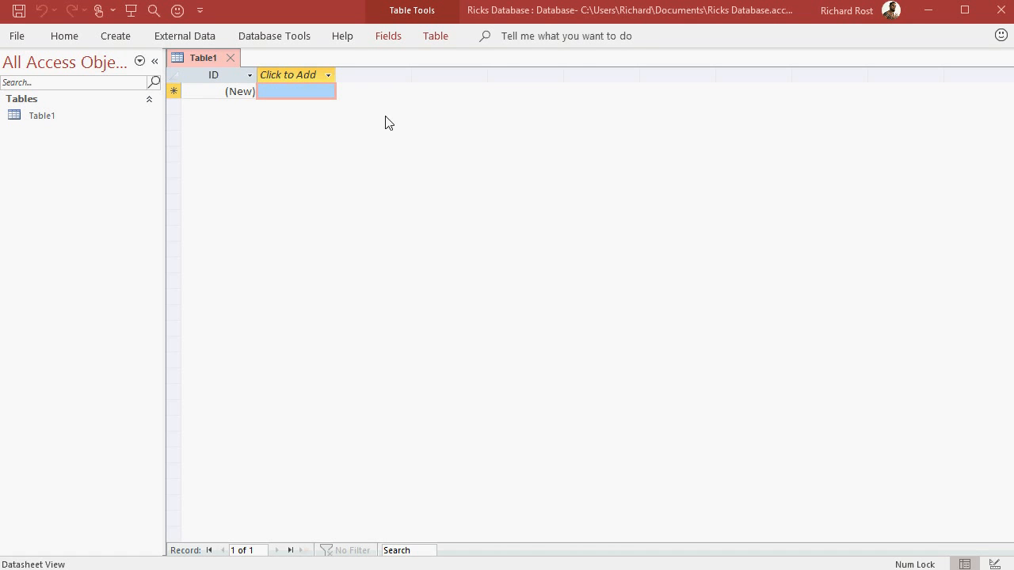
# - Show the Click to Add data-type dropdown for a new Table1 column
pyautogui.click(298, 73)
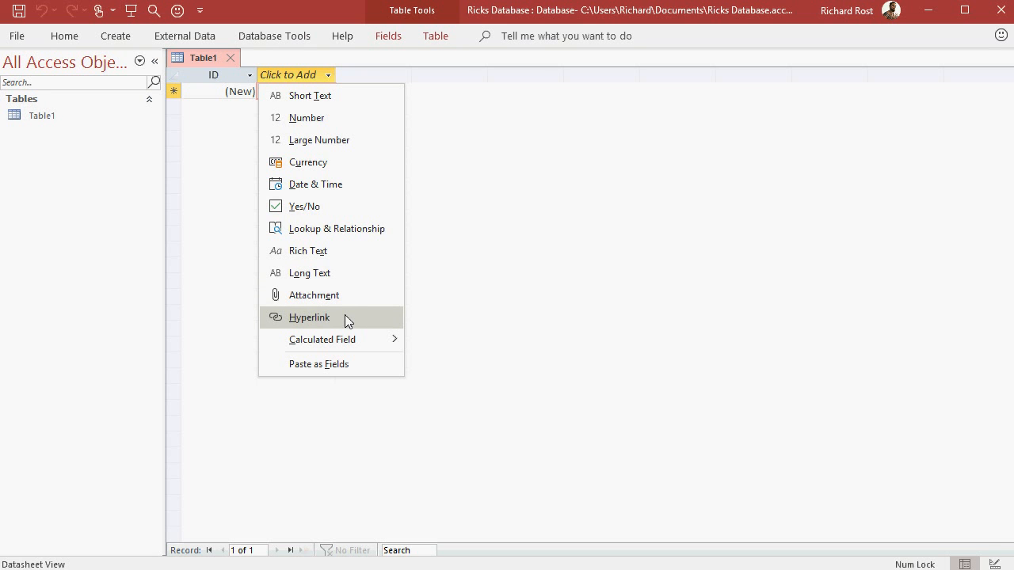
# - Add a Short Text column named FirstName next to ID
pyautogui.moveTo(354, 343)
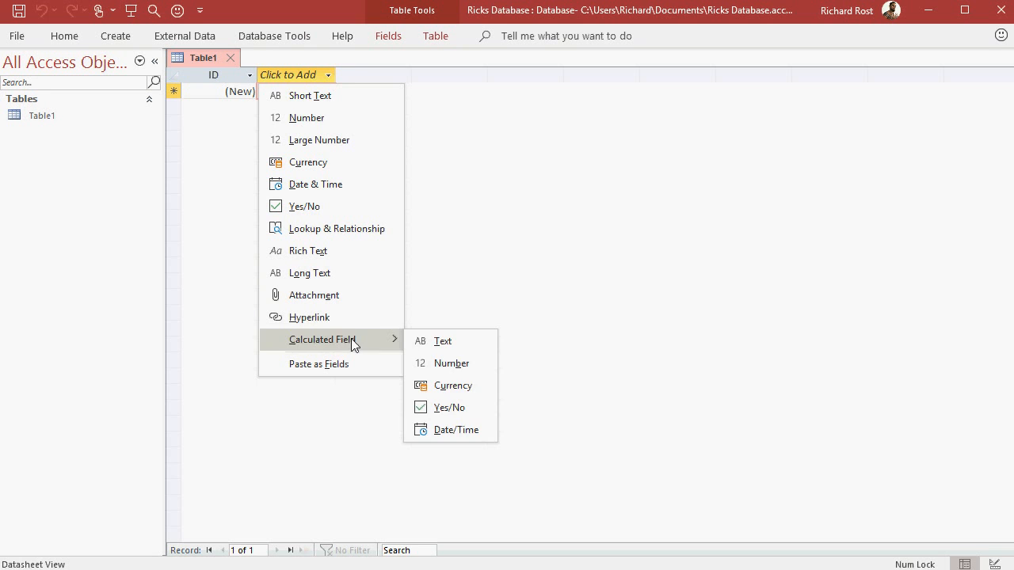
pyautogui.click(345, 93)
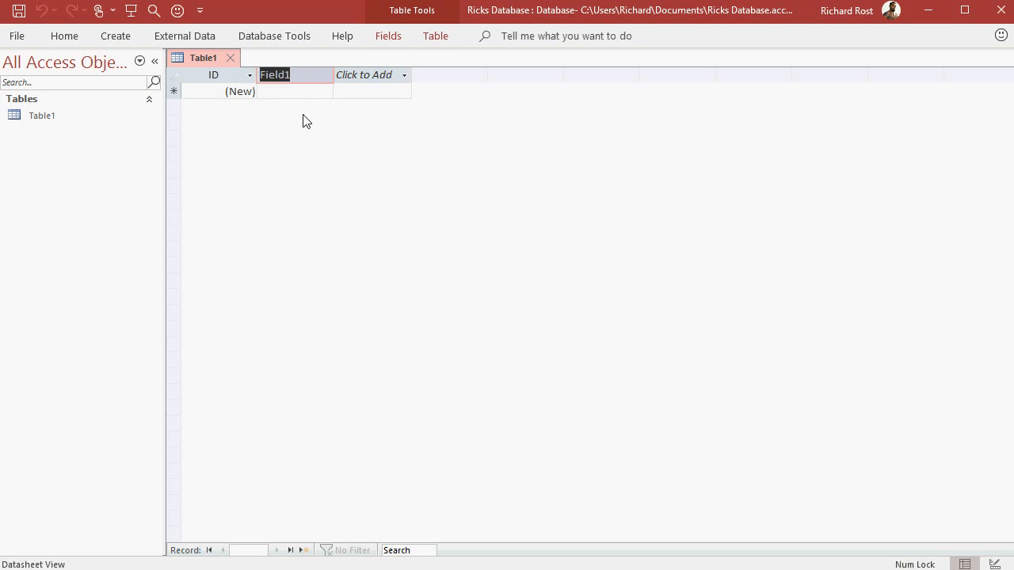
pyautogui.write('FirstName')
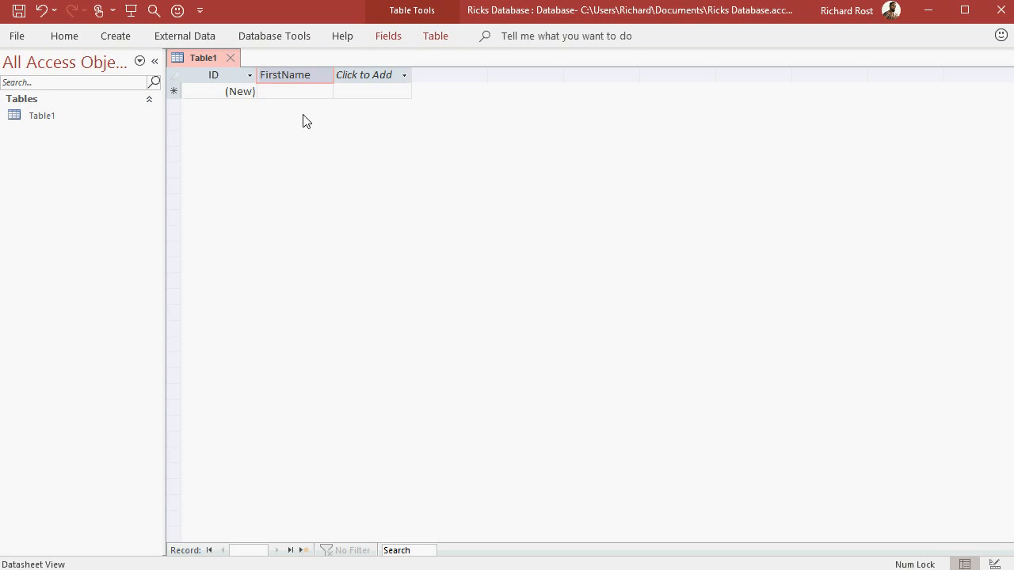
# - Add Short Text fields LastName and CompanyName to Table1
pyautogui.press('Return')
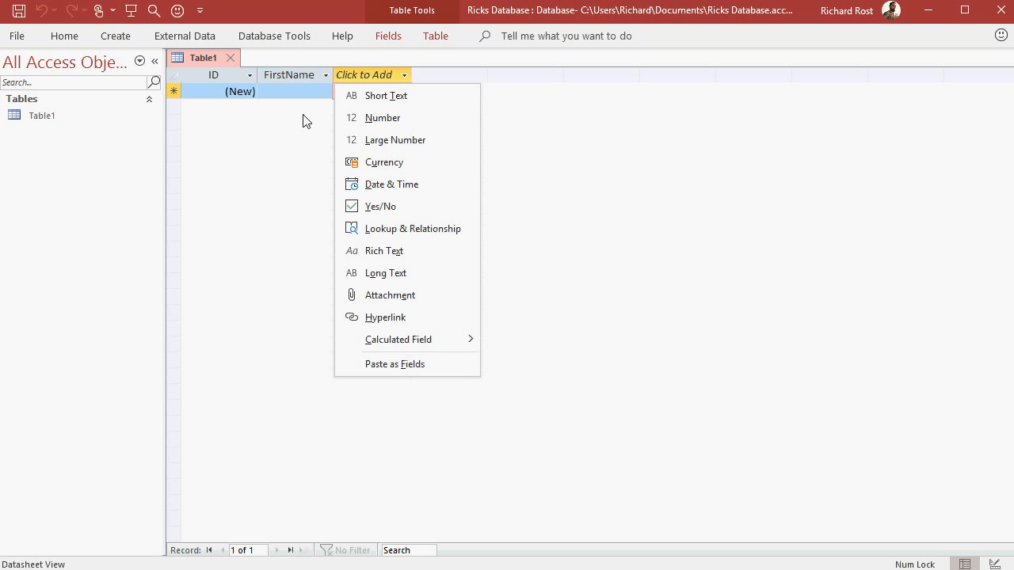
pyautogui.click(414, 97)
pyautogui.write('LastName')
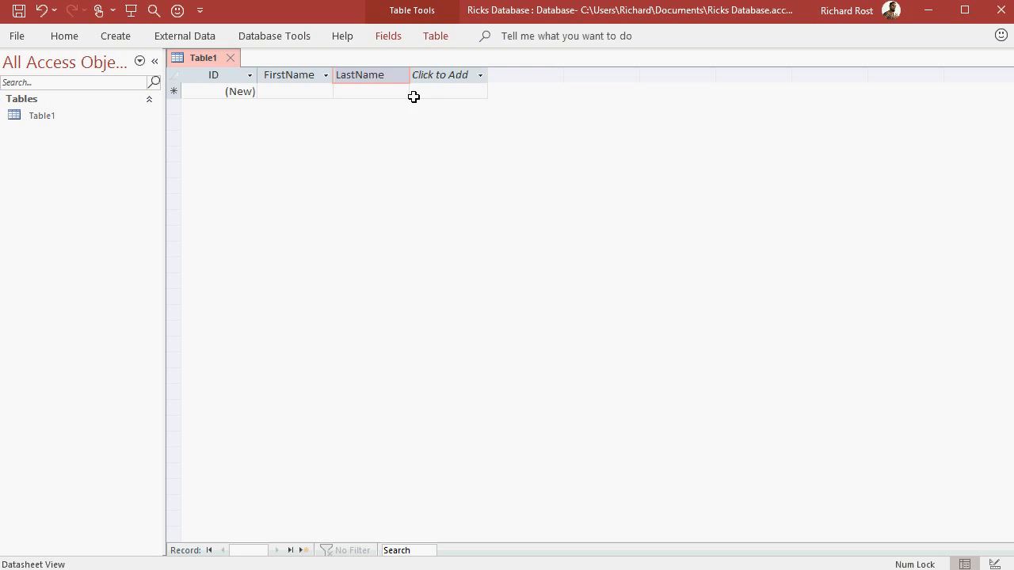
pyautogui.press('Tab')
pyautogui.click(459, 76)
pyautogui.click(462, 75)
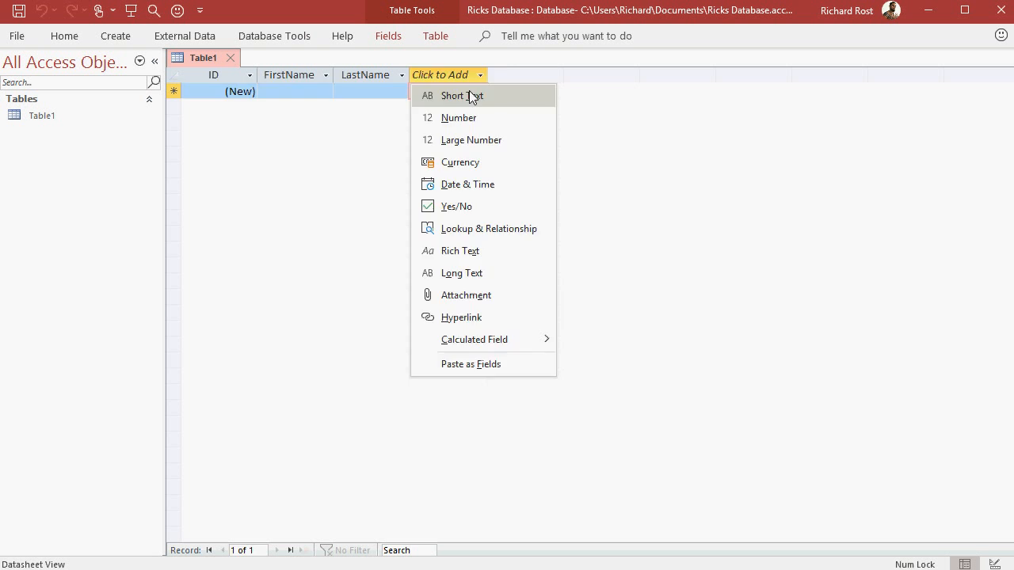
pyautogui.click(469, 95)
pyautogui.write('CompanyName')
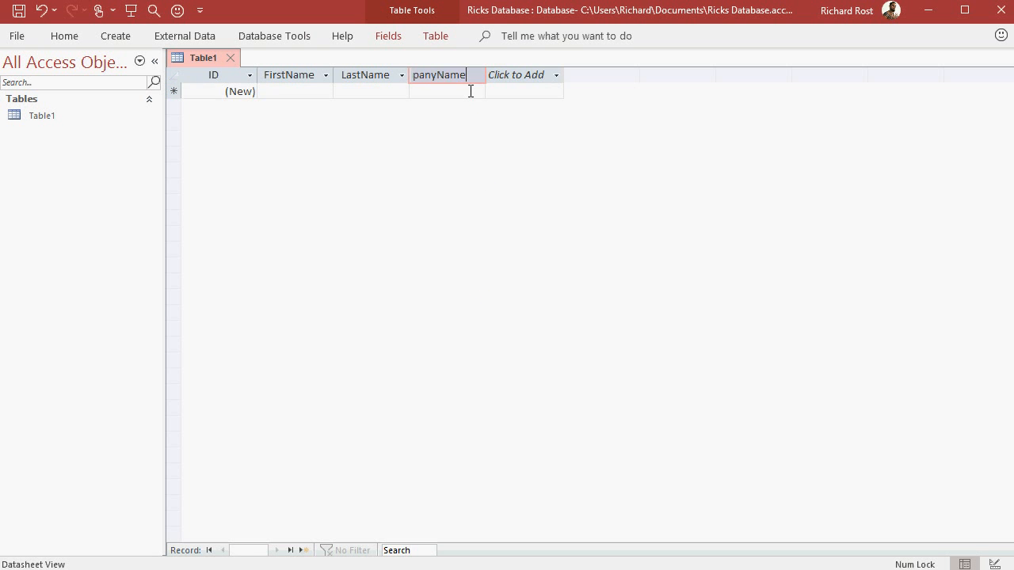
pyautogui.press('Tab')
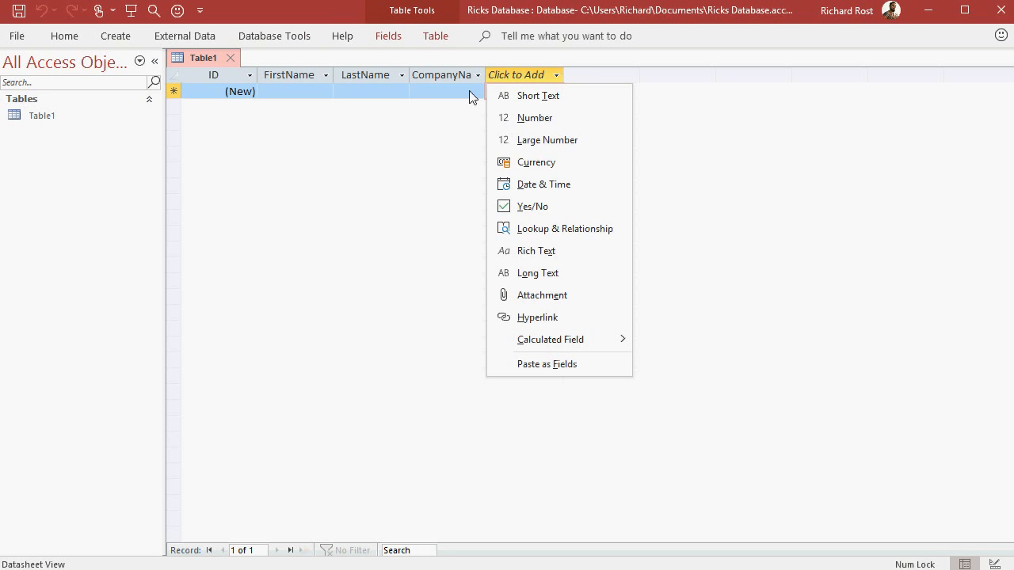
# - Add a Number field named Employees
pyautogui.click(469, 90)
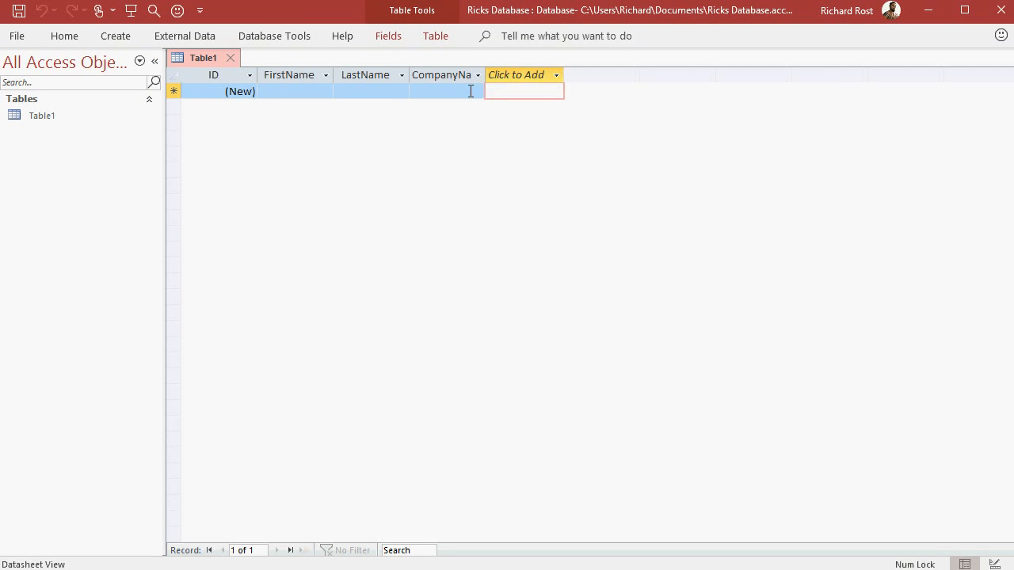
pyautogui.click(552, 76)
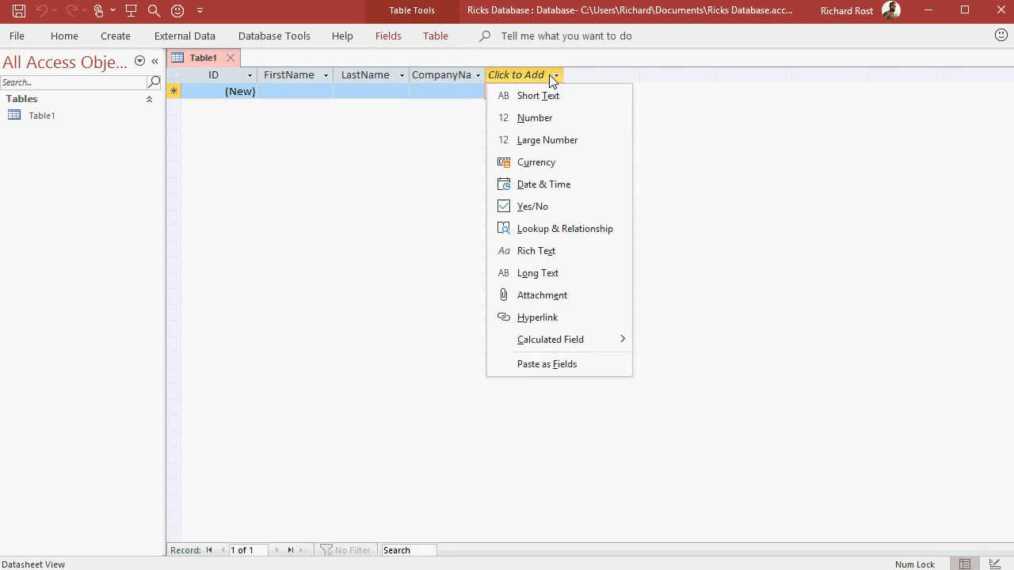
pyautogui.click(550, 121)
pyautogui.write('Employees')
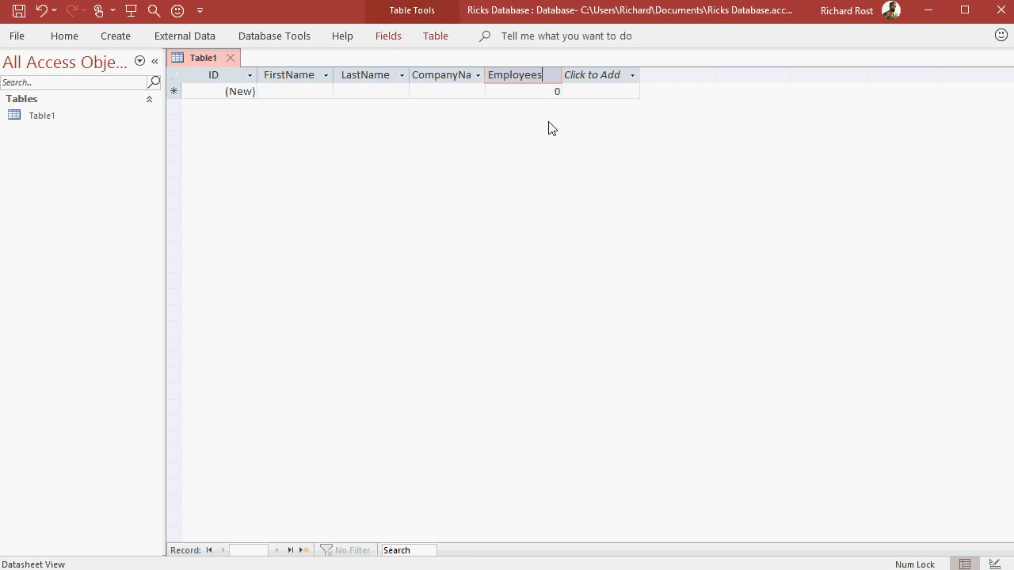
pyautogui.press('Return')
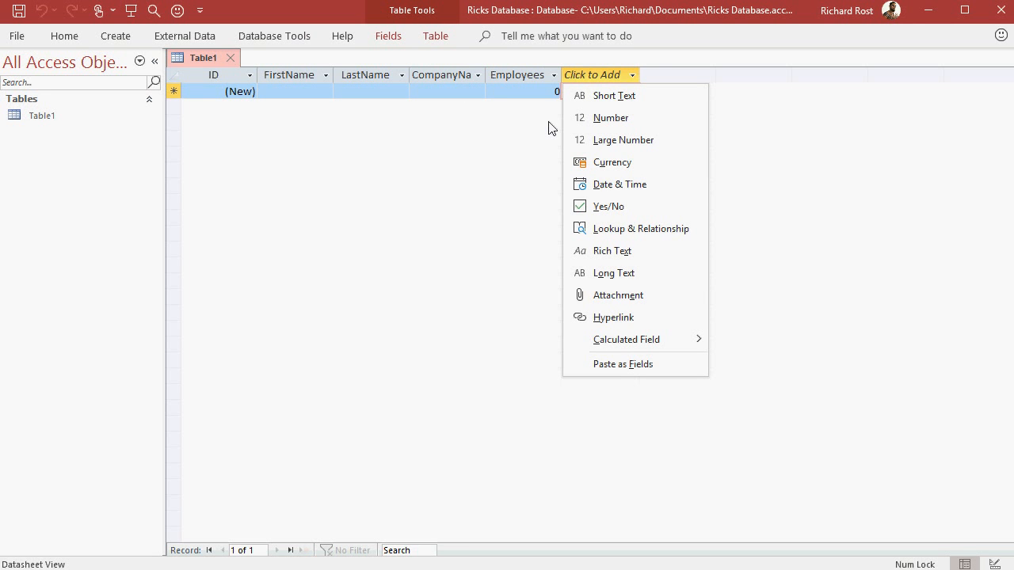
# - Add a Currency field named CreditLimit
pyautogui.click(553, 128)
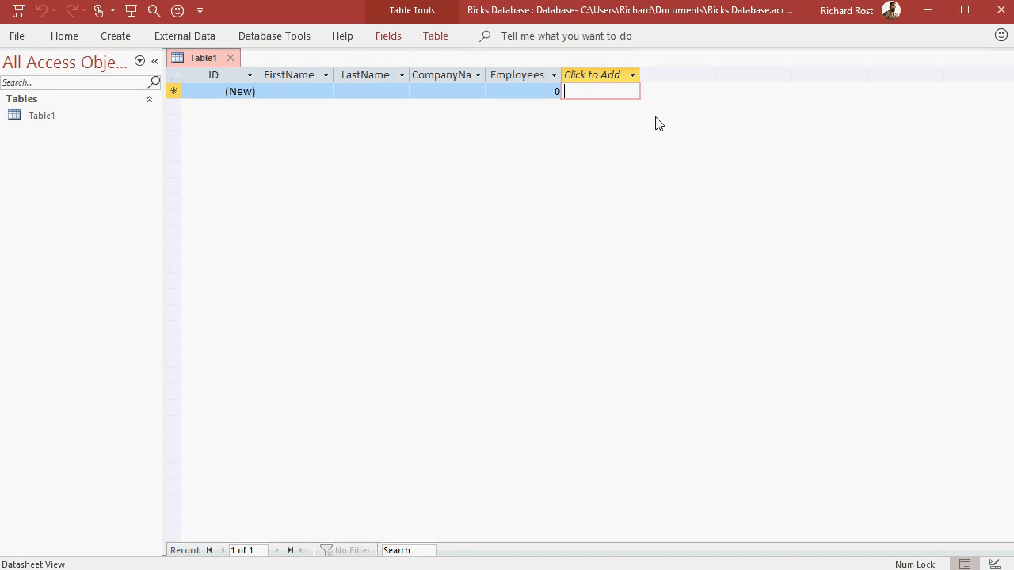
pyautogui.click(627, 79)
pyautogui.click(627, 165)
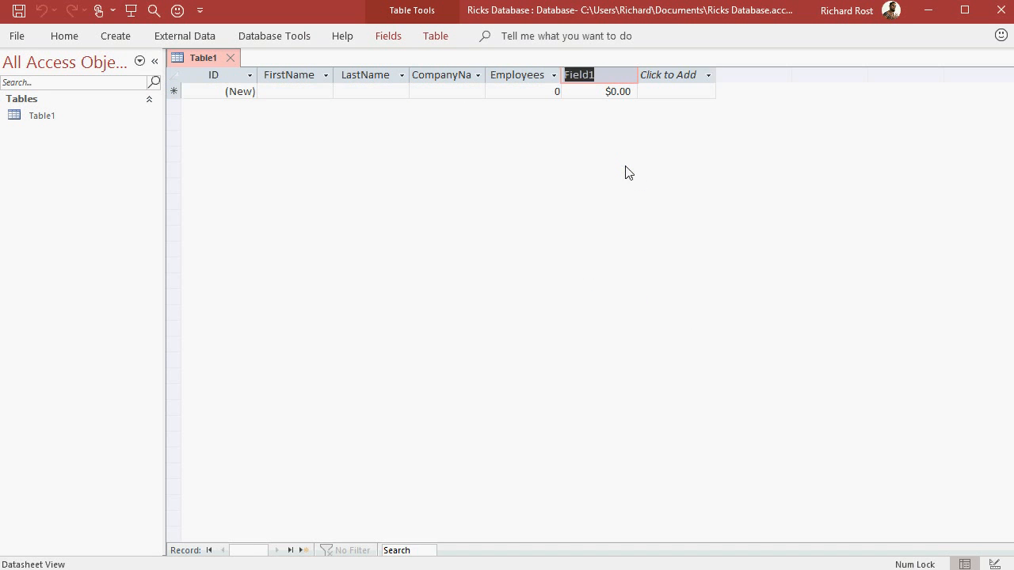
pyautogui.write('CreditLimit')
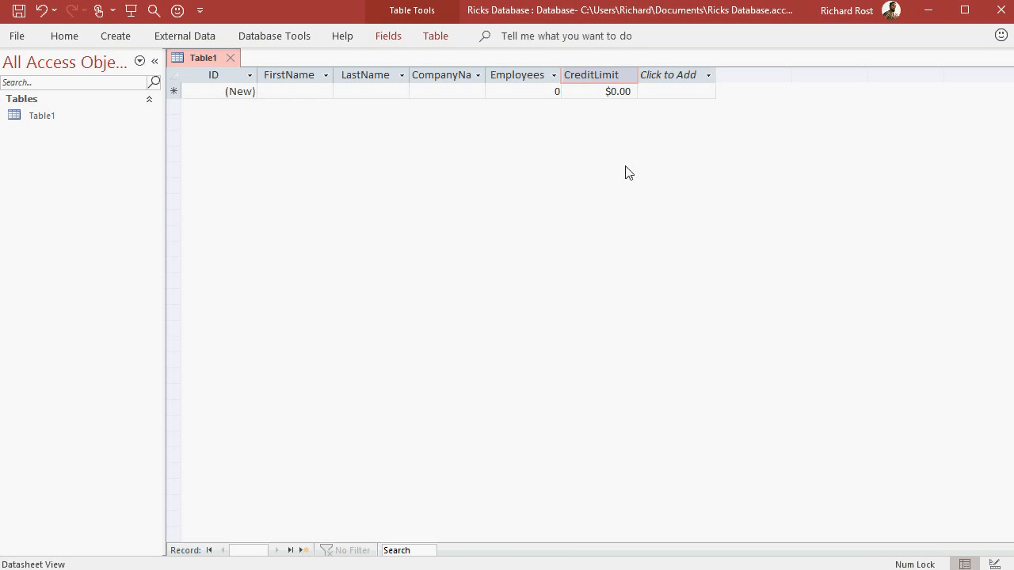
pyautogui.press('Return')
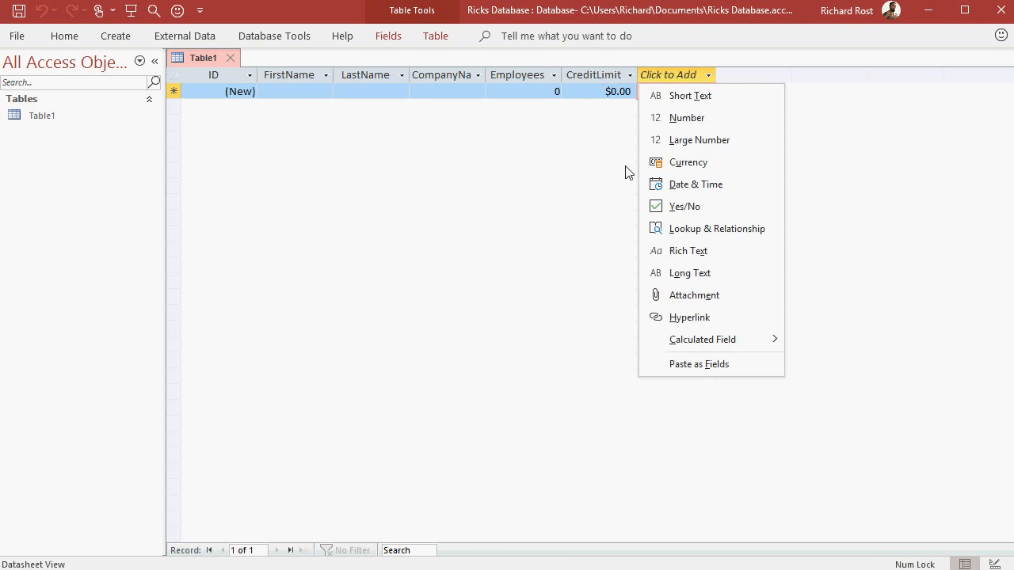
# - Add a Date & Time field CustomerSince and widen the CompanyName and CustomerSince columns
pyautogui.click(693, 74)
pyautogui.click(693, 76)
pyautogui.click(721, 186)
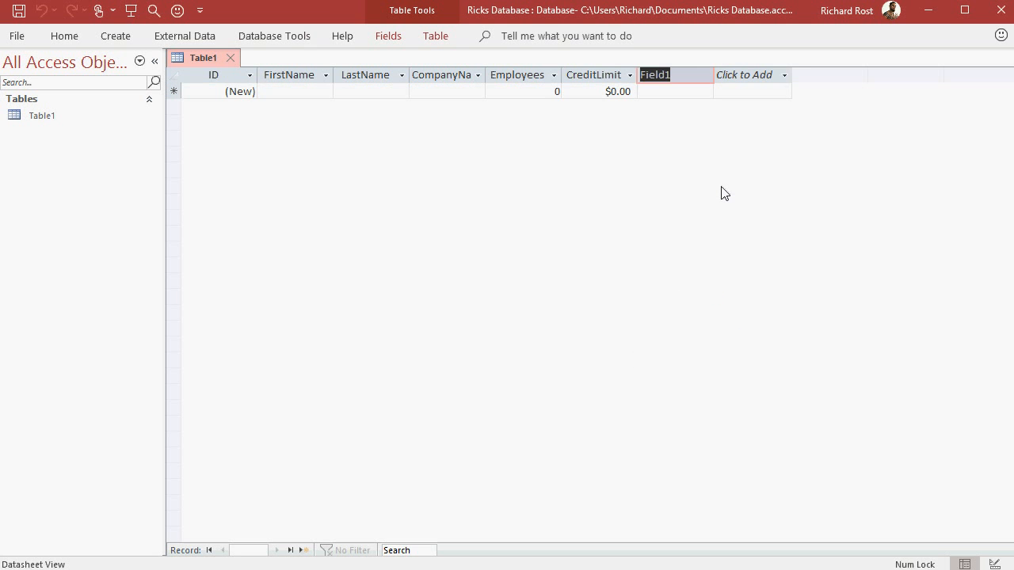
pyautogui.write('CustomerSince')
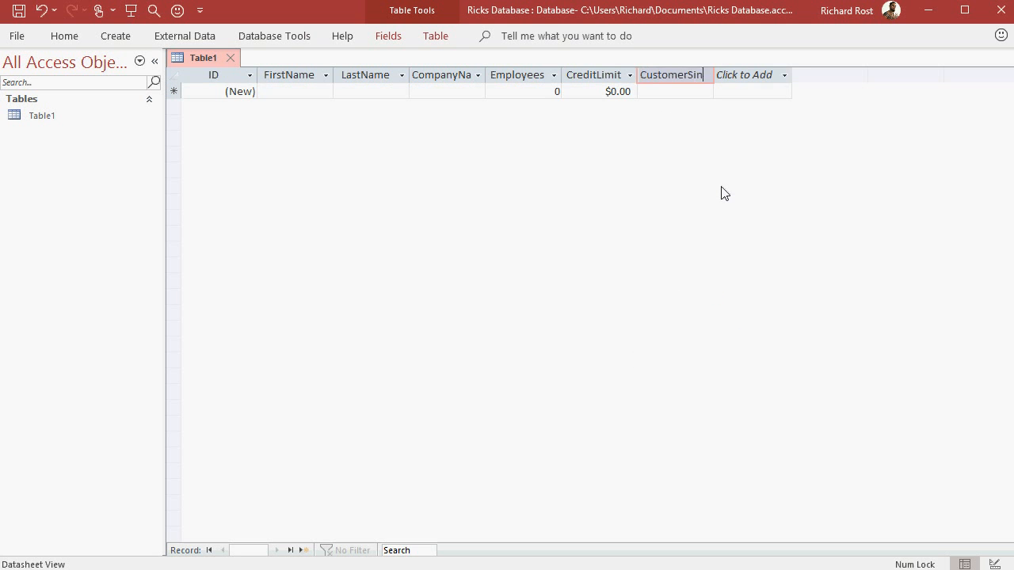
pyautogui.press('Return')
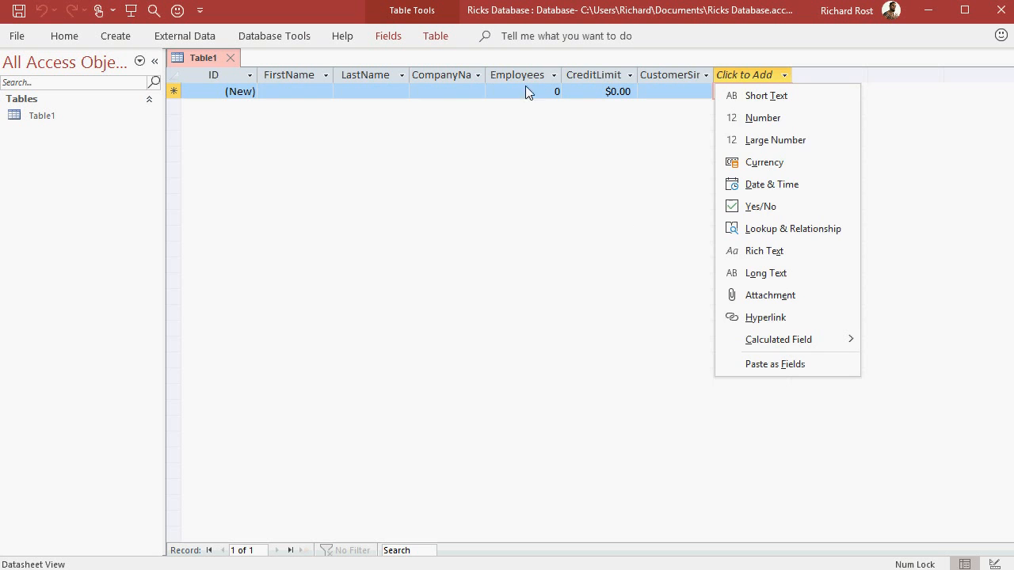
pyautogui.click(486, 135)
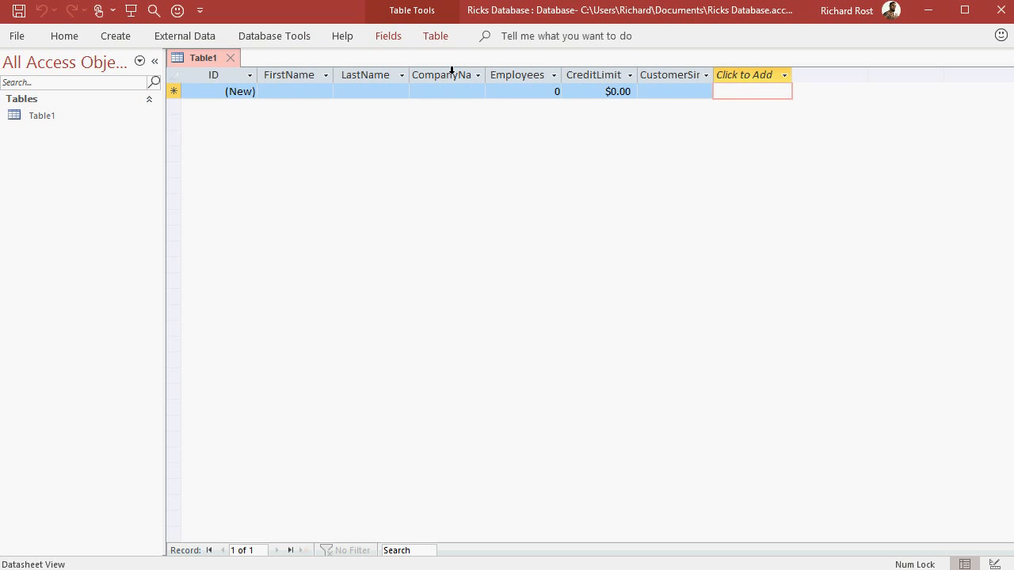
pyautogui.moveTo(486, 74); pyautogui.dragTo(510, 70)
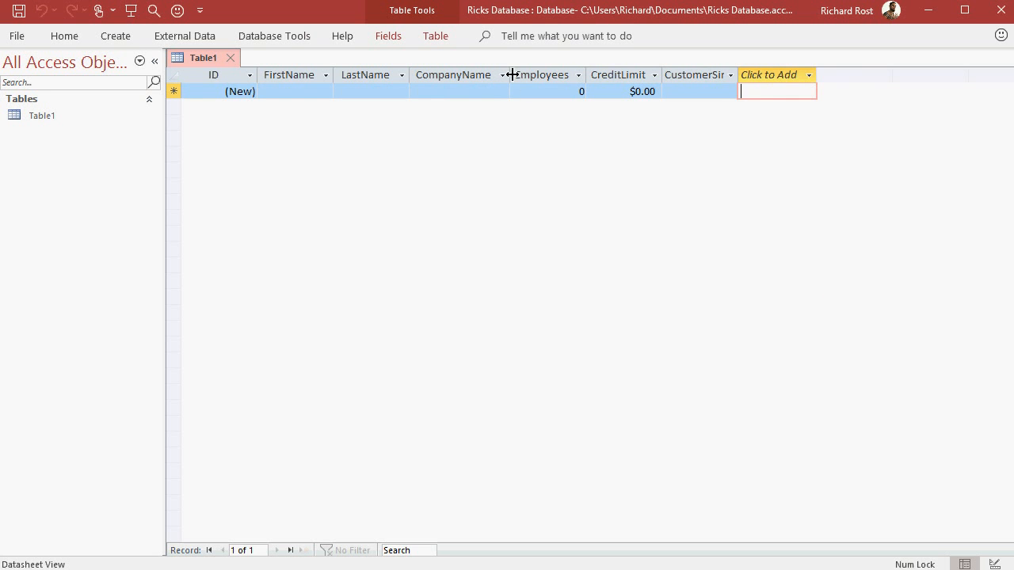
pyautogui.moveTo(740, 70); pyautogui.dragTo(762, 69)
# - Add a Yes/No field after CustomerSince and rename it from Field1 to IsActive
pyautogui.click(780, 74)
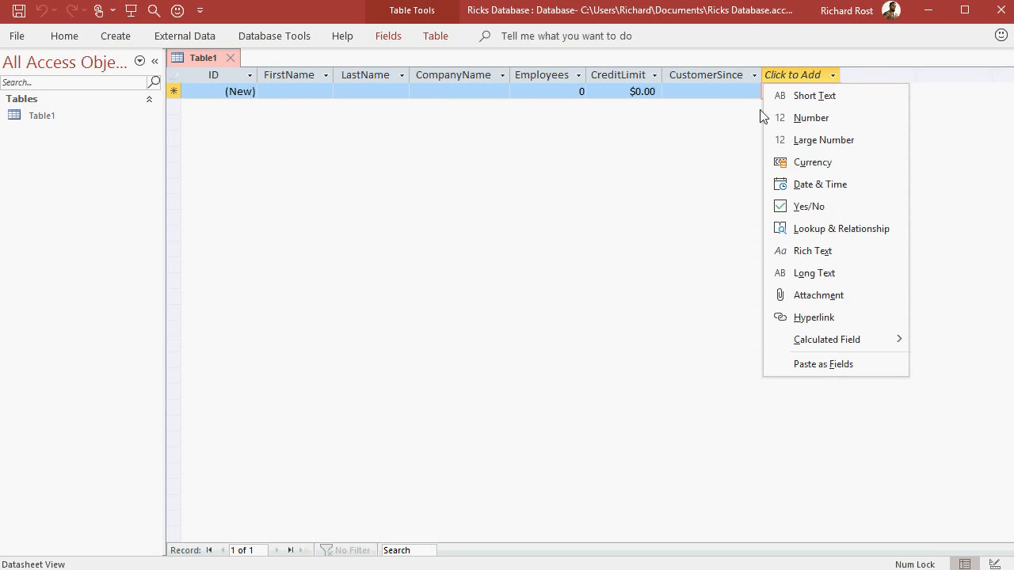
pyautogui.click(717, 222)
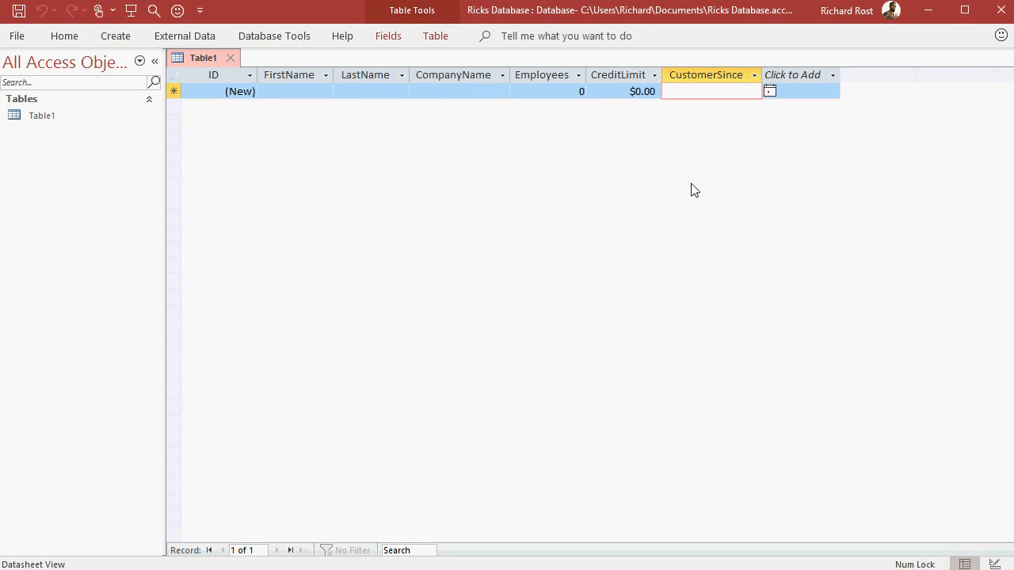
pyautogui.click(833, 76)
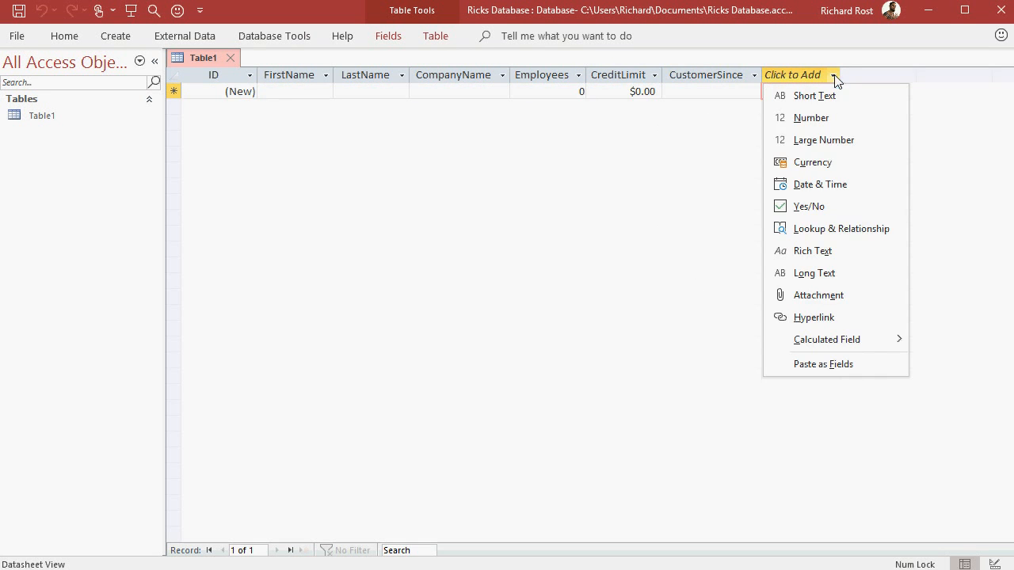
pyautogui.click(819, 208)
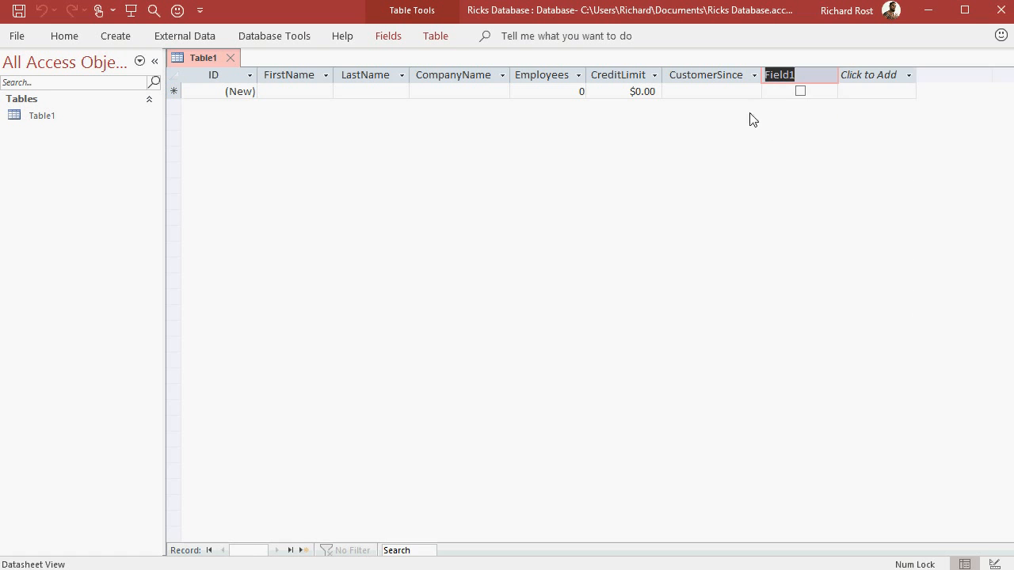
pyautogui.click(738, 93)
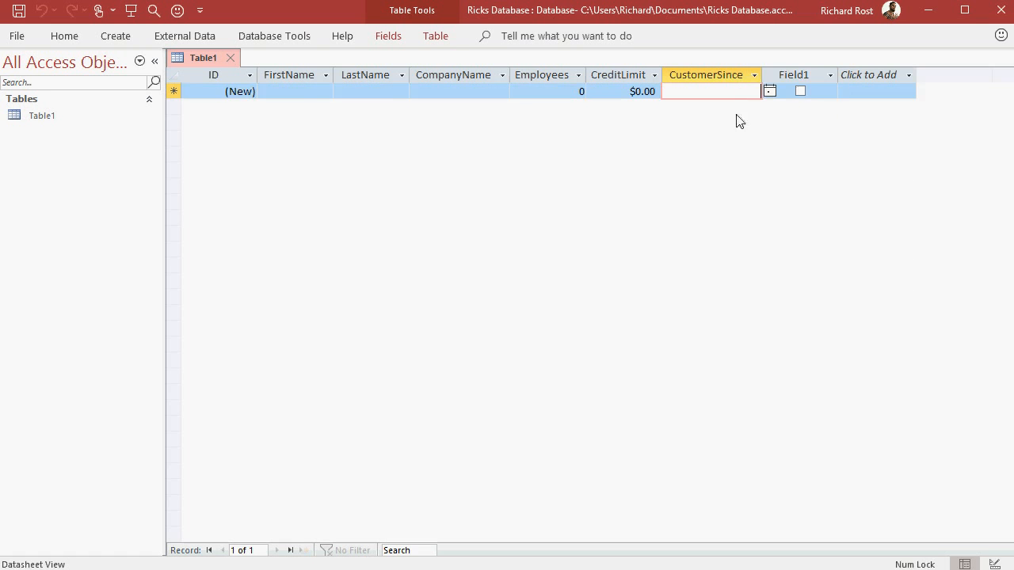
pyautogui.click(785, 73)
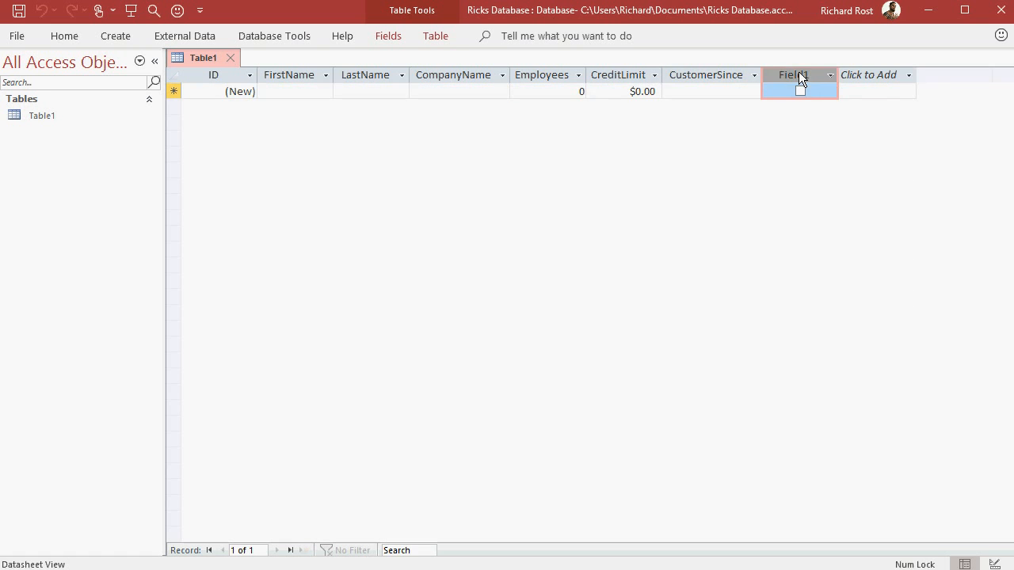
pyautogui.rightClick(798, 74)
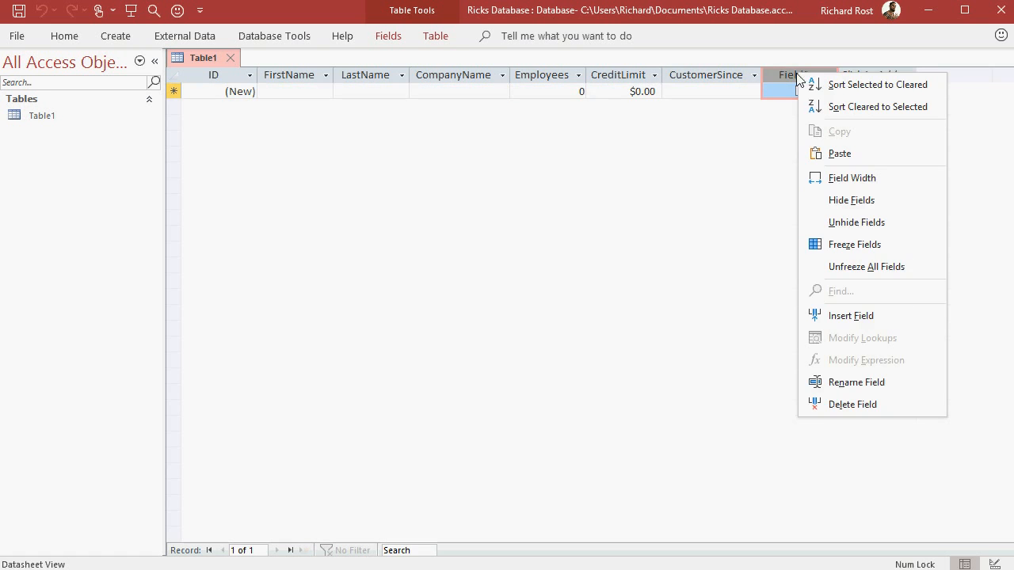
pyautogui.click(852, 384)
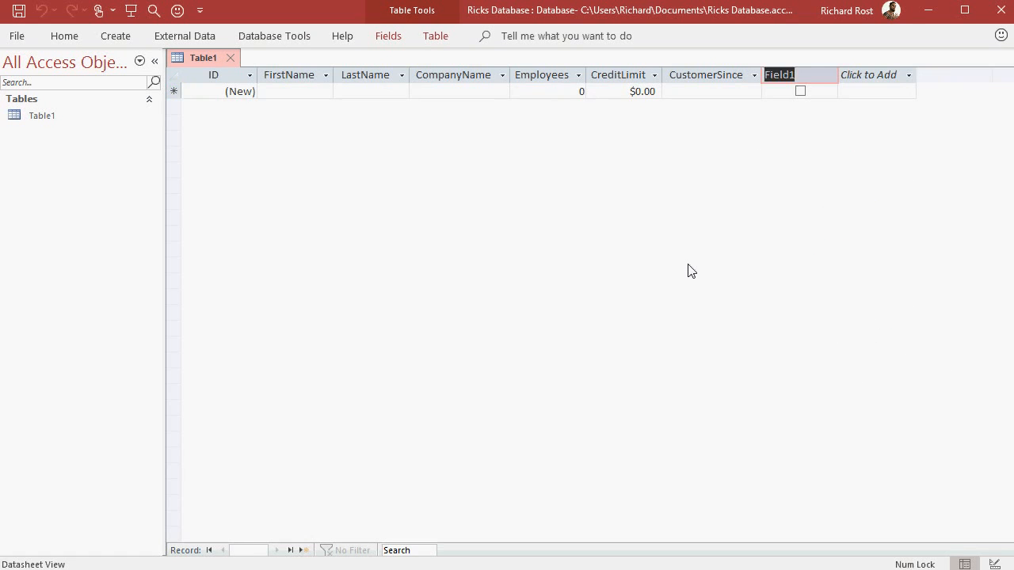
pyautogui.write('IsActive')
pyautogui.press('Return')
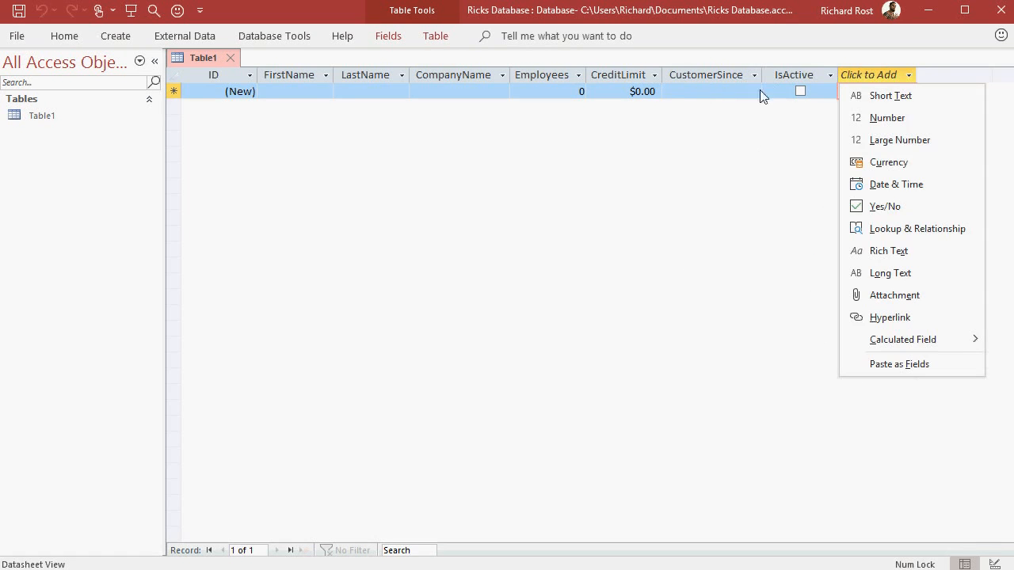
pyautogui.click(774, 191)
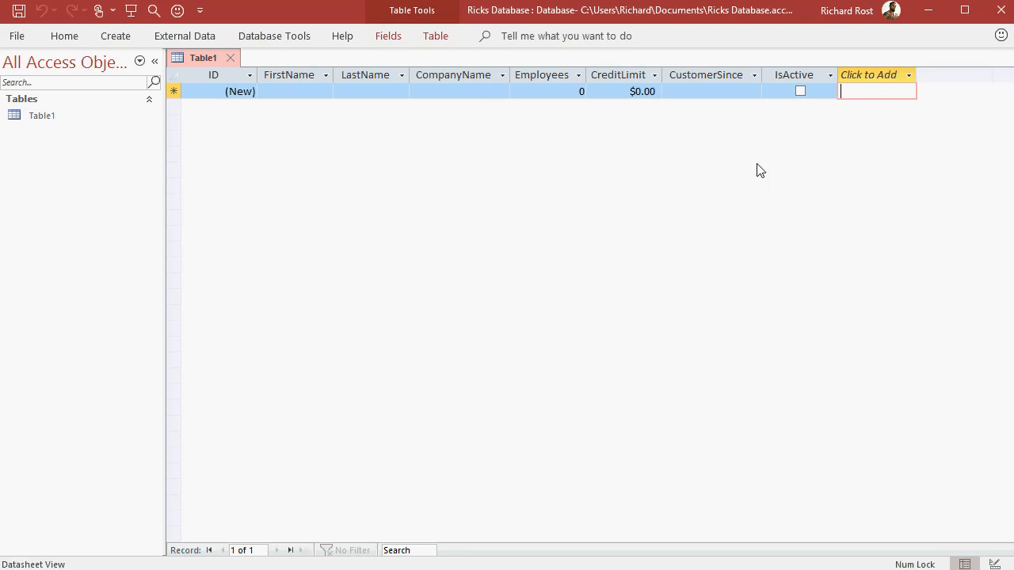
# - Add a Short Text column called State following IsActive
pyautogui.click(908, 76)
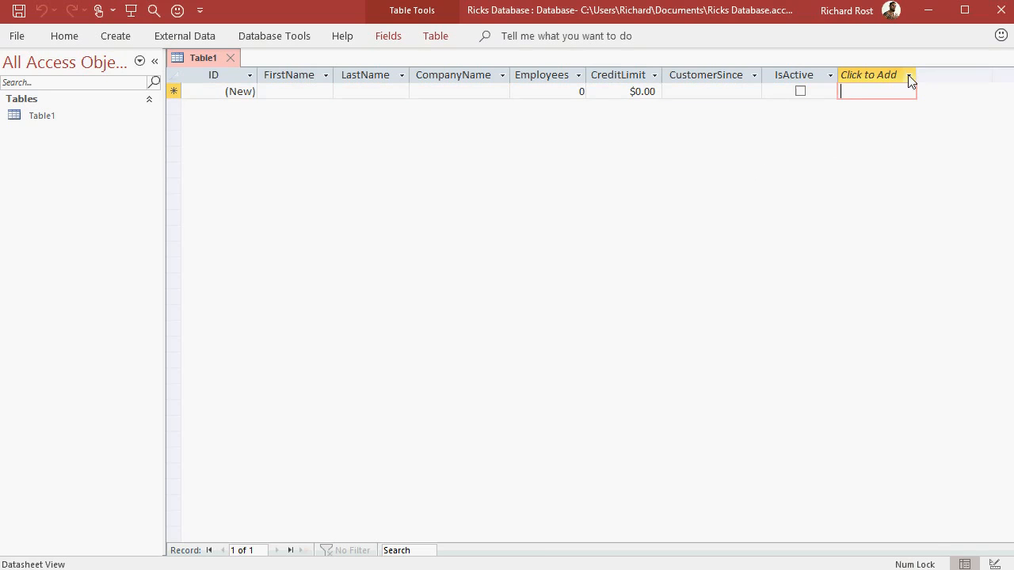
pyautogui.click(900, 95)
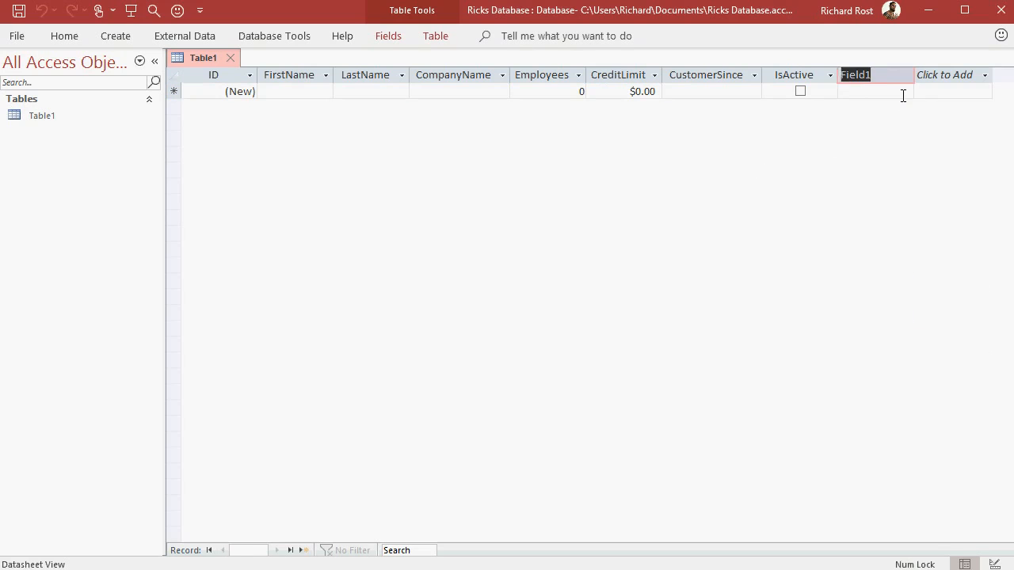
pyautogui.write('State')
pyautogui.press('Return')
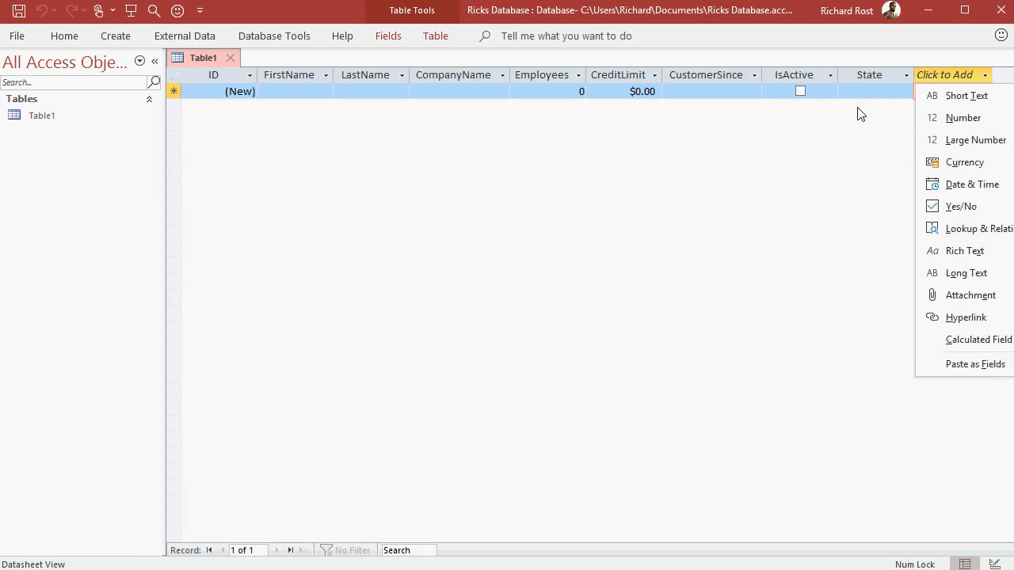
pyautogui.click(517, 213)
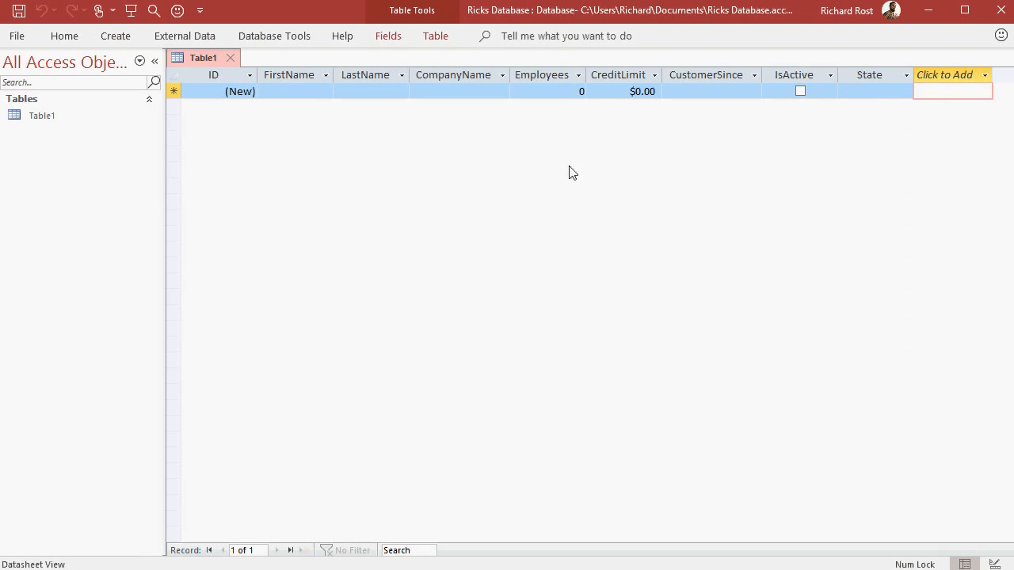
# - Enter the first customer's first and last name, company Amicron, 2 employees and 10000 credit limit
pyautogui.click(299, 94)
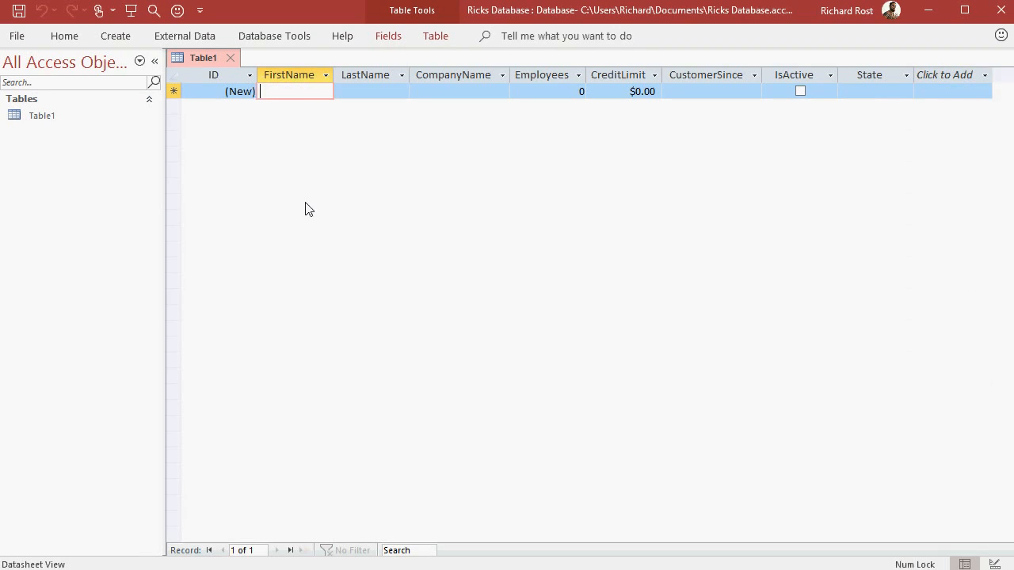
pyautogui.write('Richard')
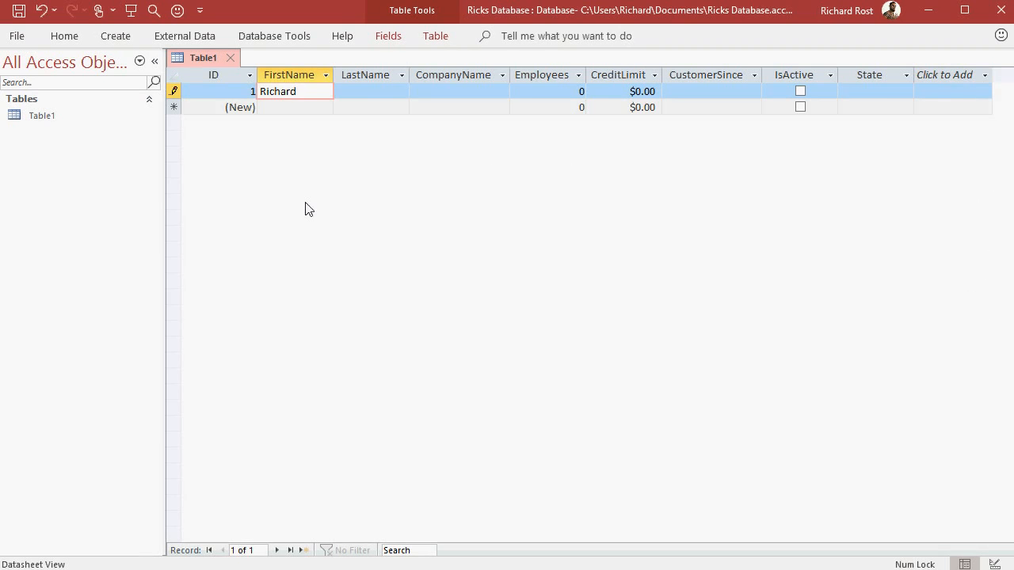
pyautogui.press('Tab')
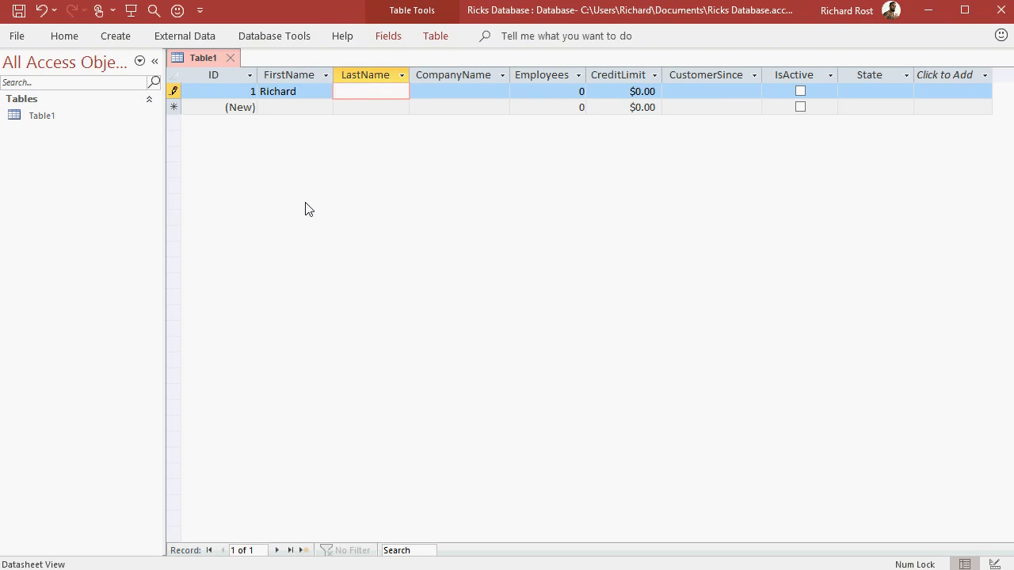
pyautogui.write('Rost')
pyautogui.press('Tab')
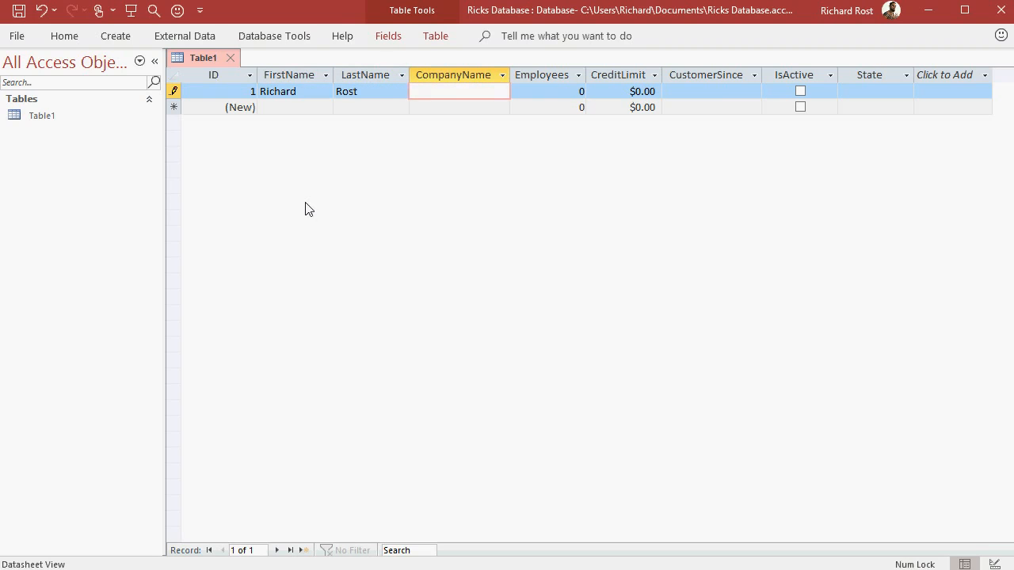
pyautogui.write('Amicron')
pyautogui.press('Tab')
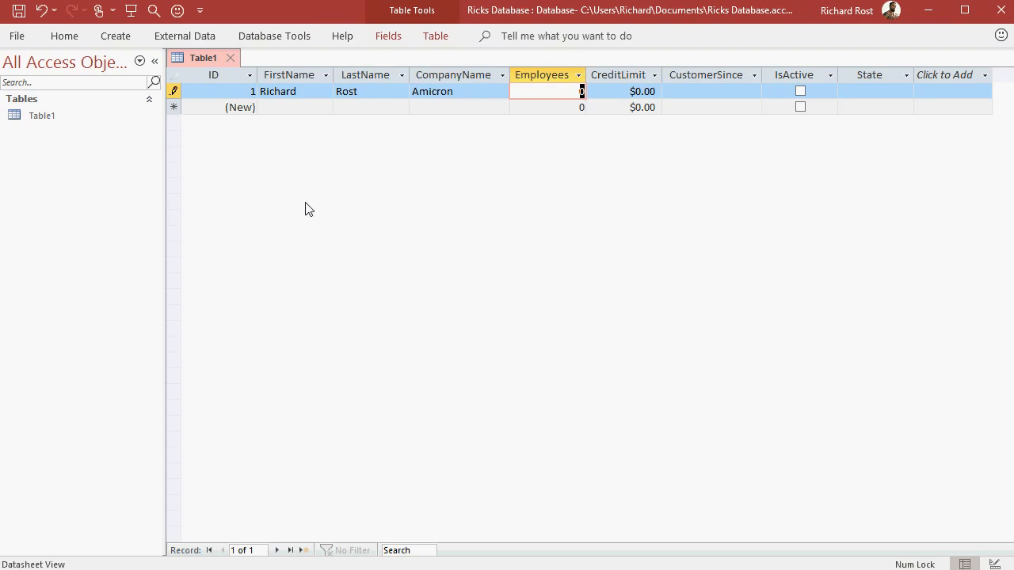
pyautogui.write('2')
pyautogui.press('Tab')
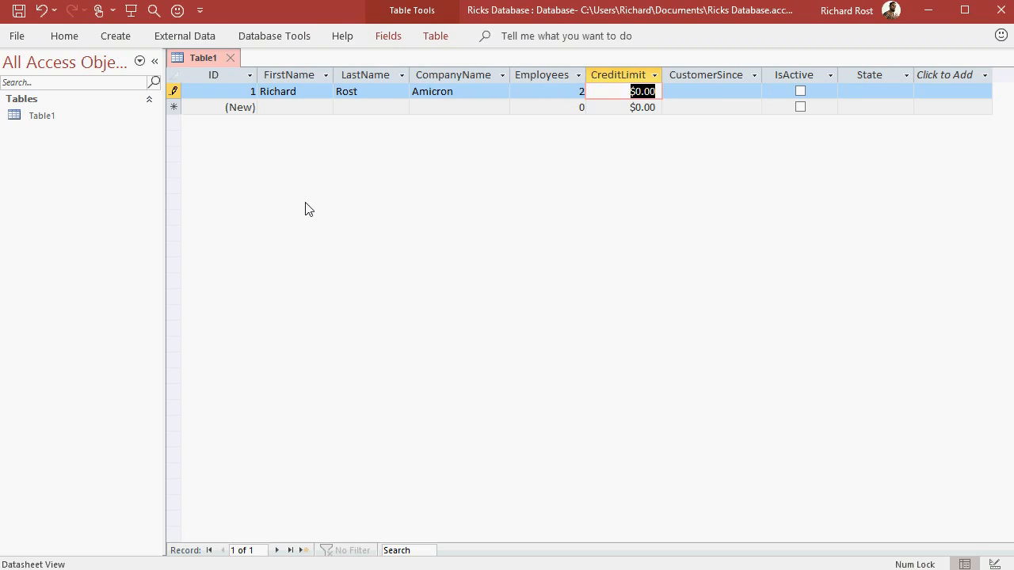
pyautogui.write('10000')
pyautogui.press('Tab')
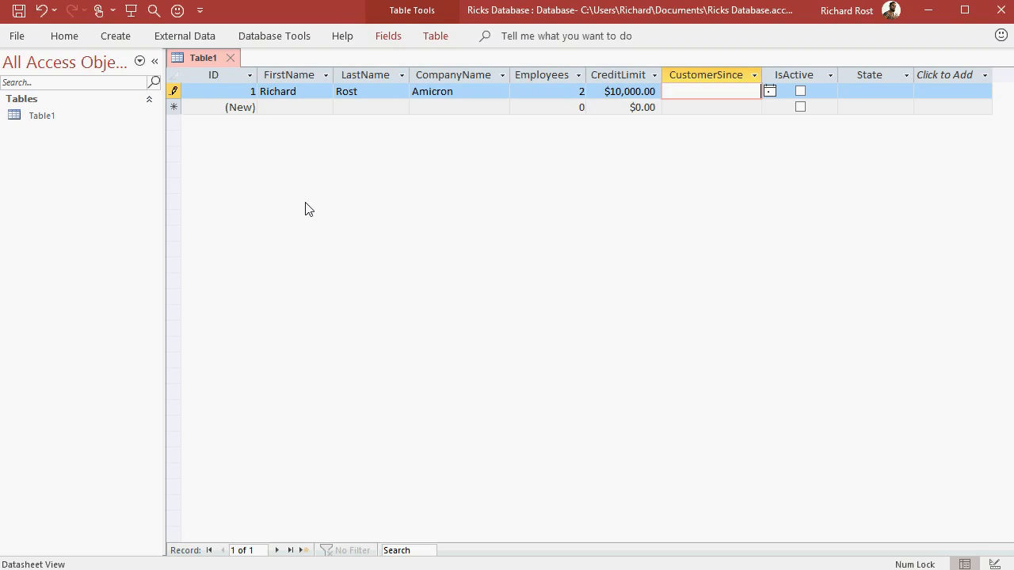
# - Fill in customer-since 1/1/1994, tick IsActive, and set State to NY to save the record
pyautogui.write('1/1/1')
pyautogui.write('994')
pyautogui.press('Tab')
pyautogui.press('space')
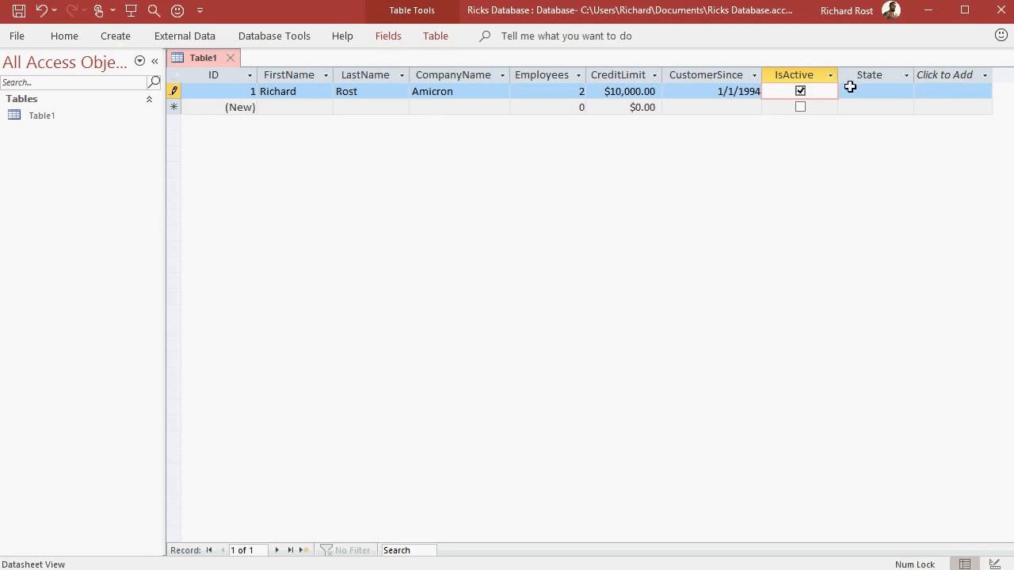
pyautogui.click(800, 92)
pyautogui.click(800, 92)
pyautogui.press('Tab')
pyautogui.write('NY')
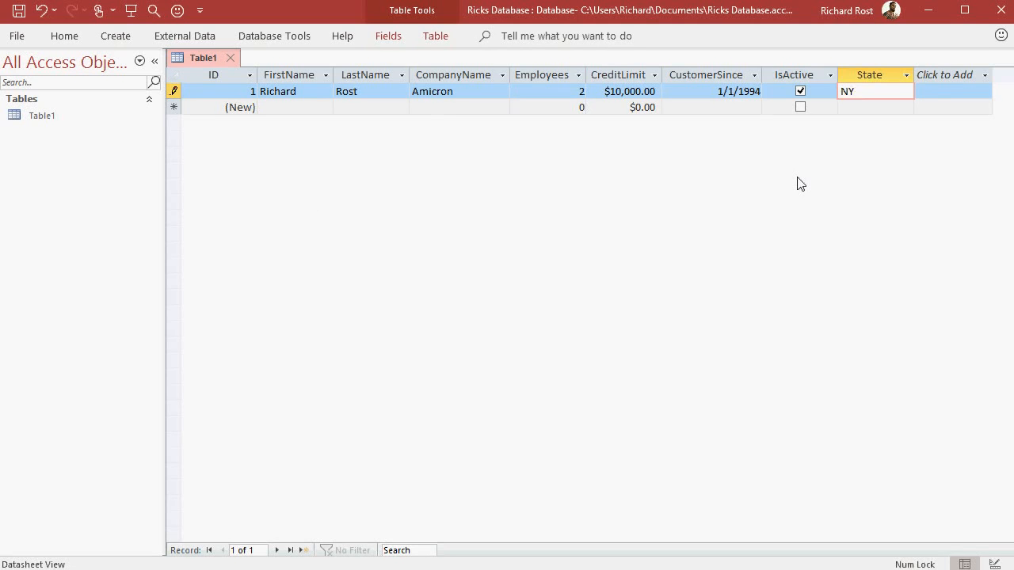
pyautogui.press('Tab')
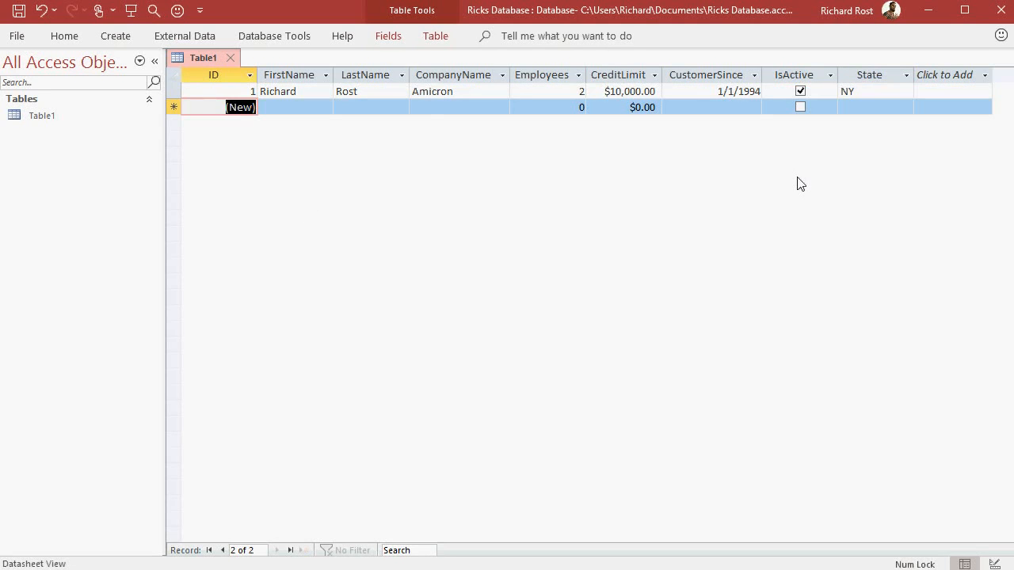
pyautogui.press('Tab')
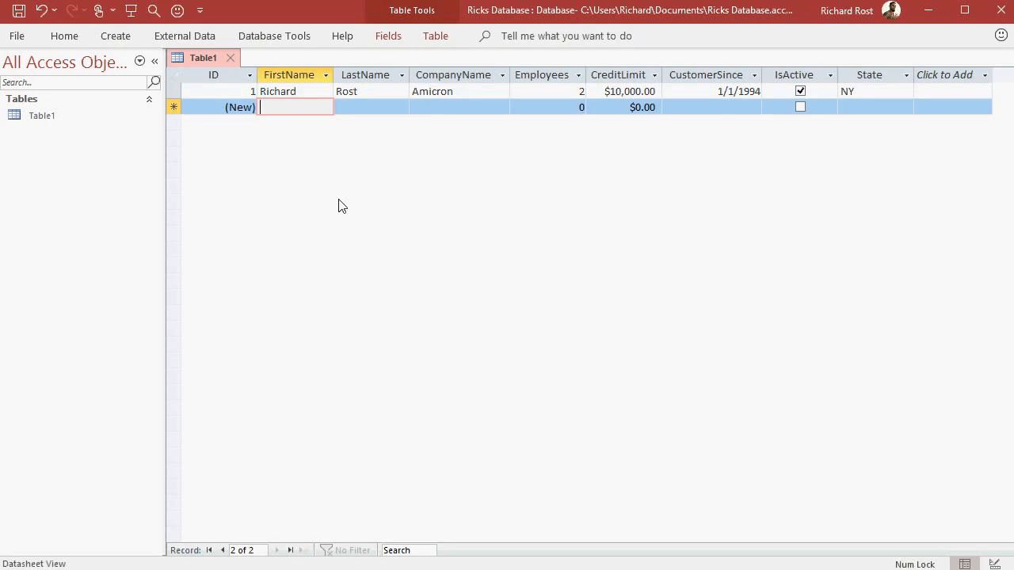
pyautogui.write('Joe')
pyautogui.press('Tab')
pyautogui.write('Smith')
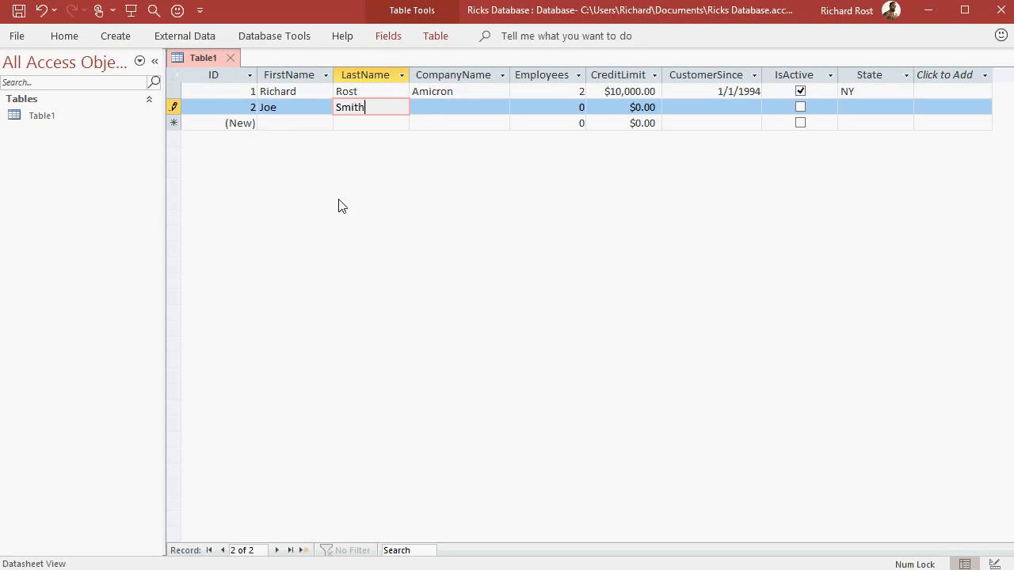
pyautogui.press('Tab')
pyautogui.press('Tab')
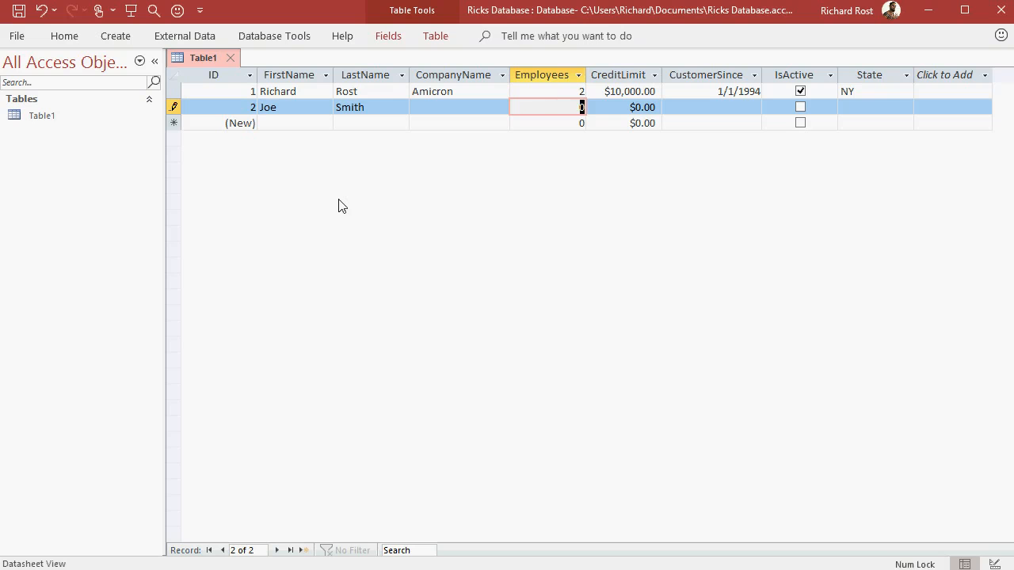
pyautogui.press('Tab')
pyautogui.write('2000')
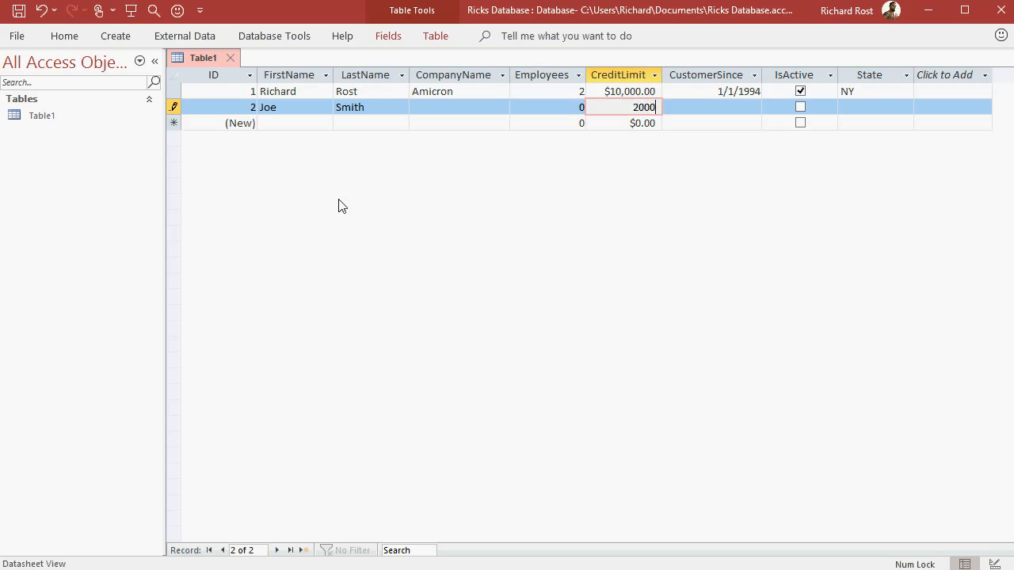
pyautogui.press('Tab')
pyautogui.write('1/1/2010')
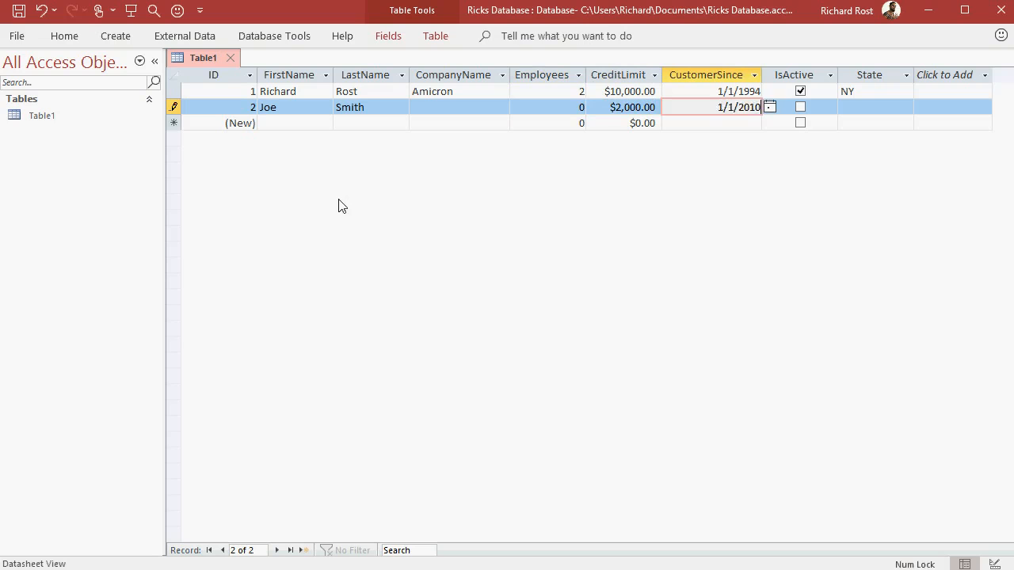
pyautogui.press('Tab')
pyautogui.press('space')
pyautogui.press('Tab')
pyautogui.write('PA')
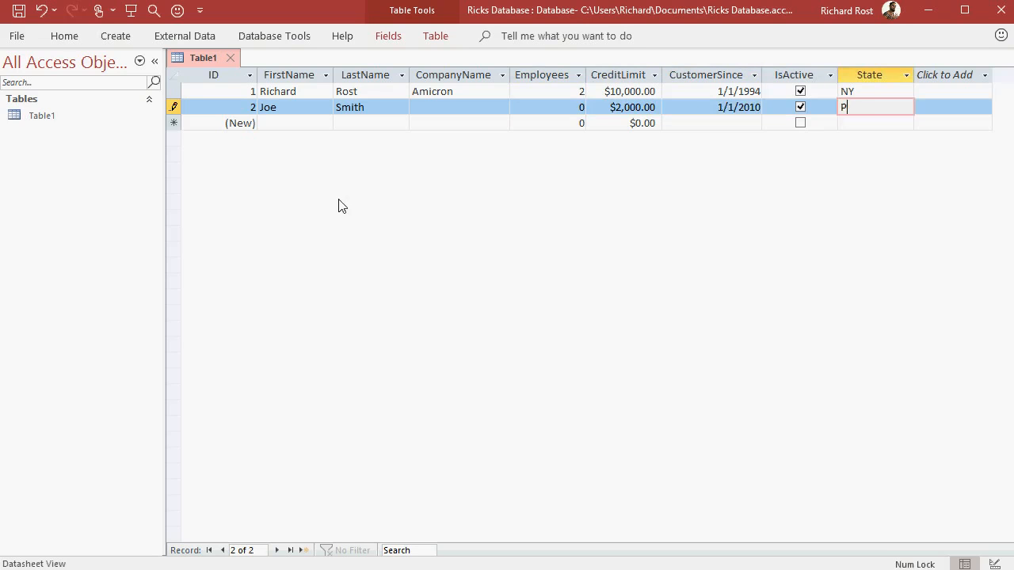
pyautogui.press('Tab')
pyautogui.press('Tab')
pyautogui.write('Sue')
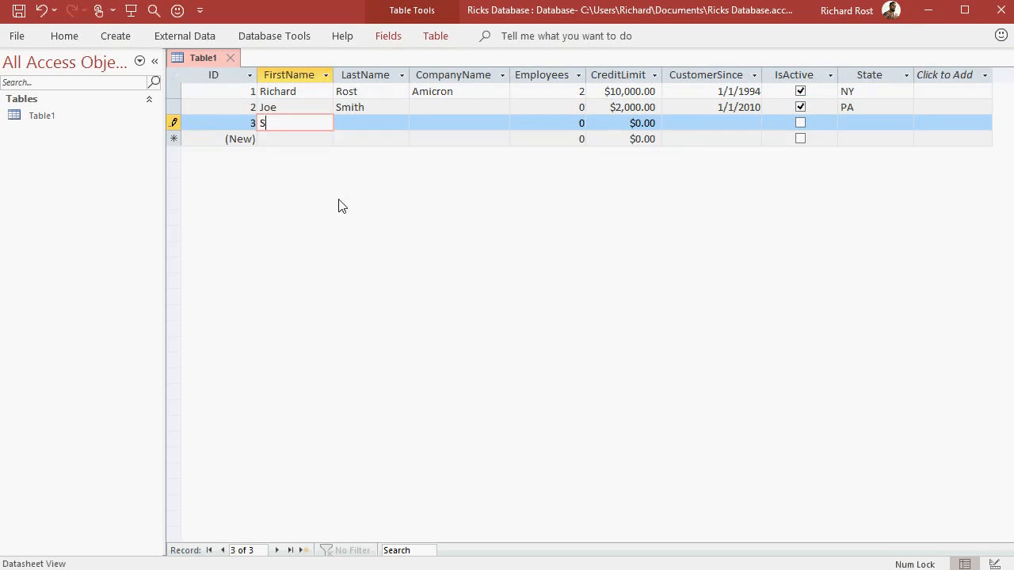
pyautogui.press('Tab')
pyautogui.write('Jones')
pyautogui.press('Tab')
pyautogui.write('X')
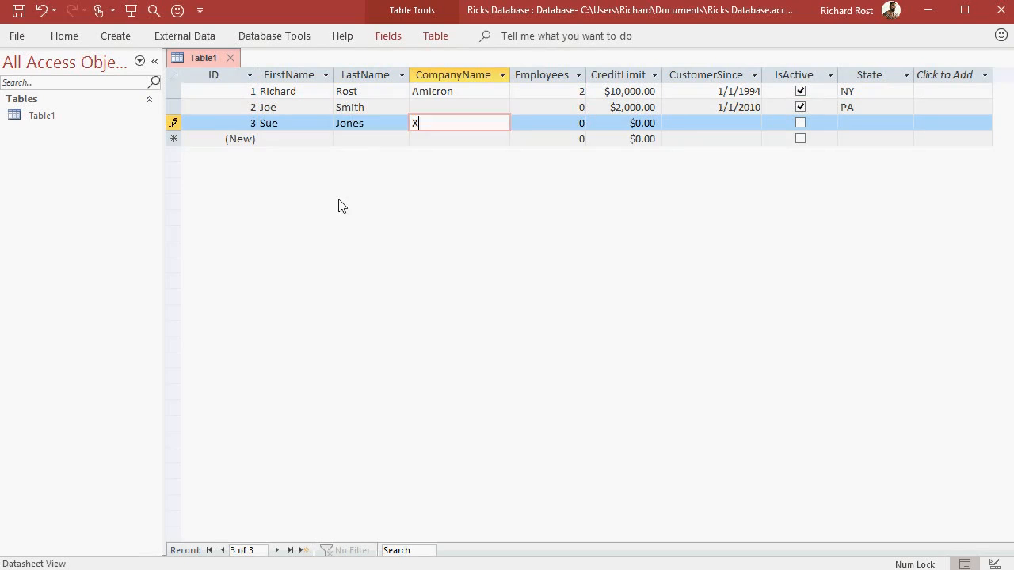
pyautogui.write('YZ Corp.')
pyautogui.press('Tab')
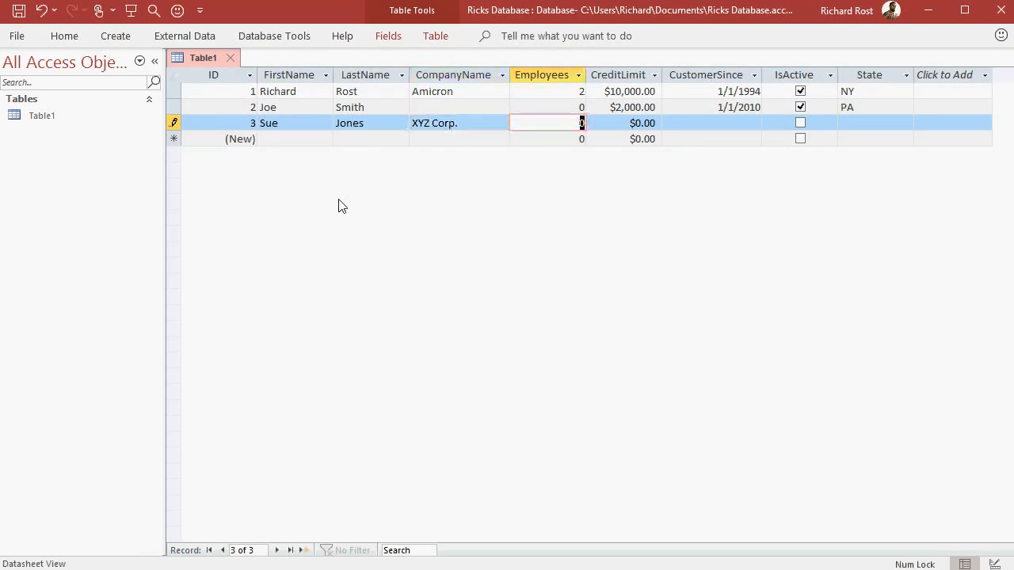
pyautogui.write('15')
pyautogui.press('Tab')
pyautogui.write('15,000')
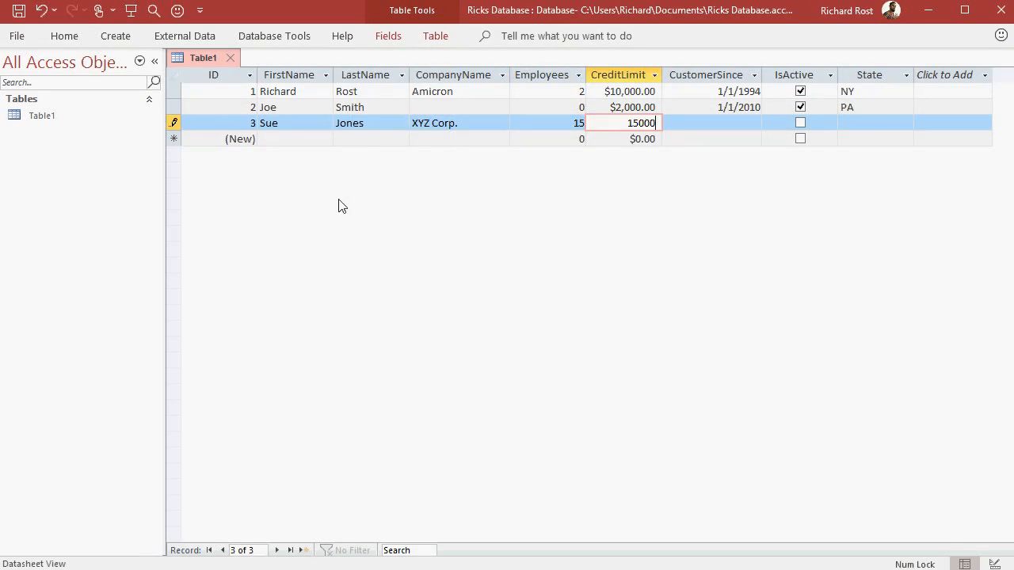
pyautogui.press('Tab')
pyautogui.write('1/1/')
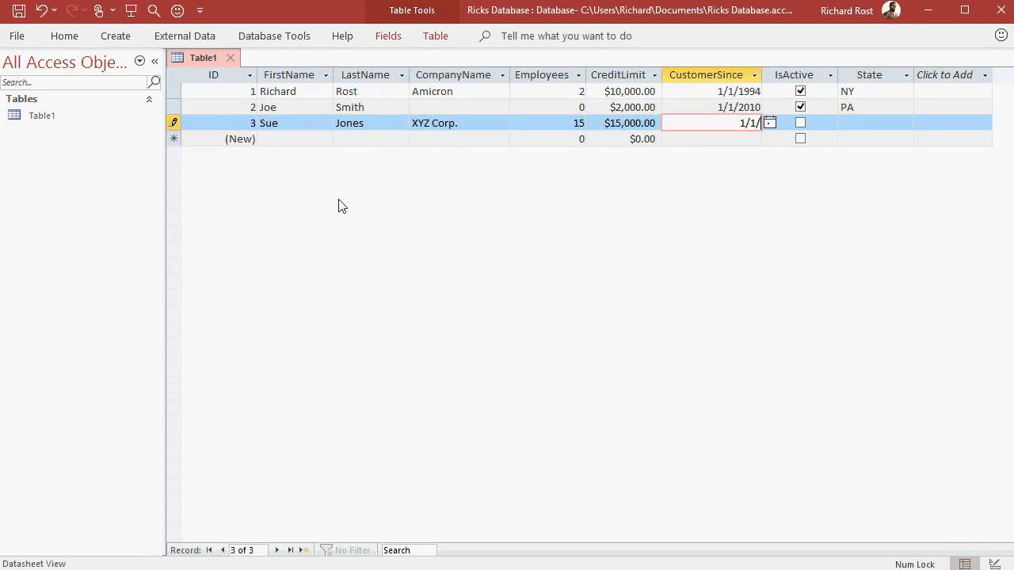
pyautogui.write('2018')
pyautogui.press('Tab')
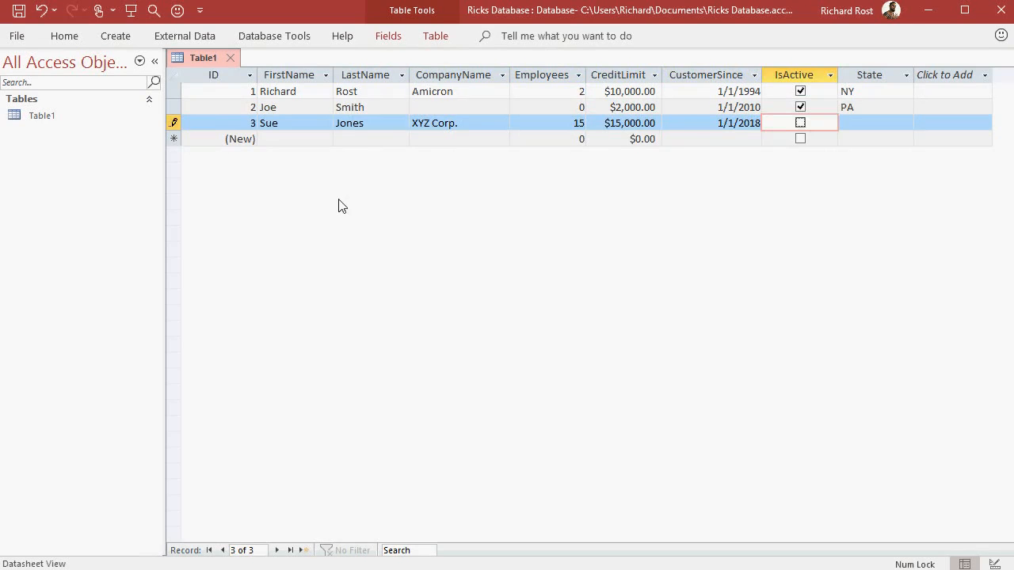
pyautogui.press('Tab')
pyautogui.write('TX')
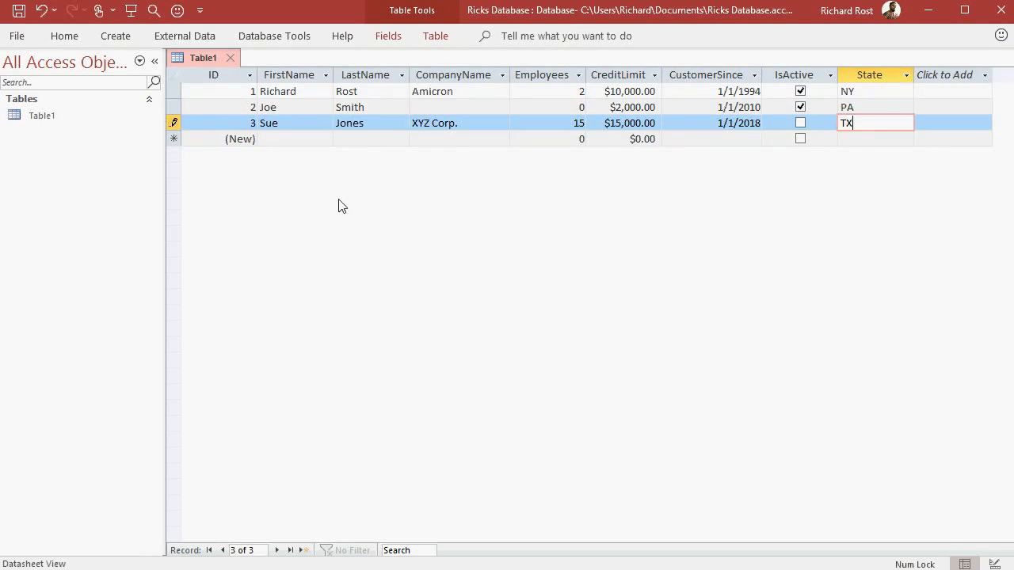
pyautogui.press('Tab')
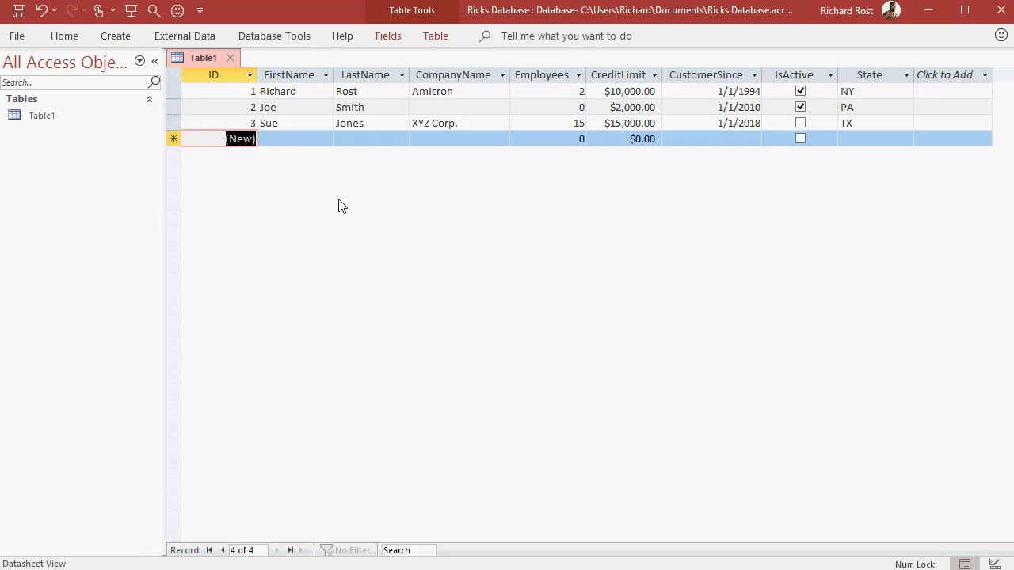
pyautogui.press('F2')
# - Complete the third customer's shortened first name and leave the row to save it
pyautogui.click(310, 123)
pyautogui.press('BackSpace')
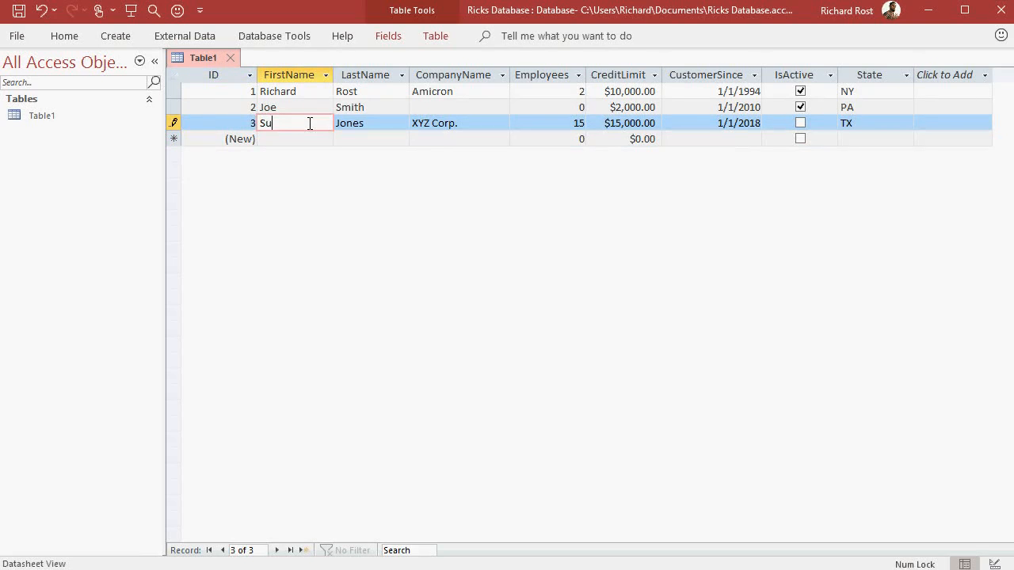
pyautogui.write('san')
pyautogui.click(311, 104)
pyautogui.click(308, 122)
pyautogui.click(301, 139)
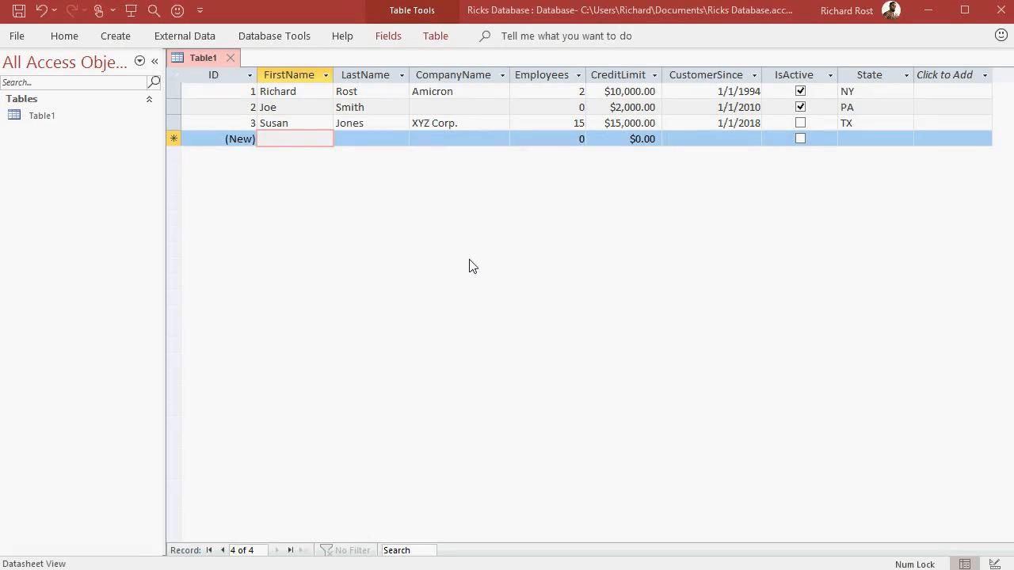
# - Save the customer table with the name CustomerT
pyautogui.click(18, 13)
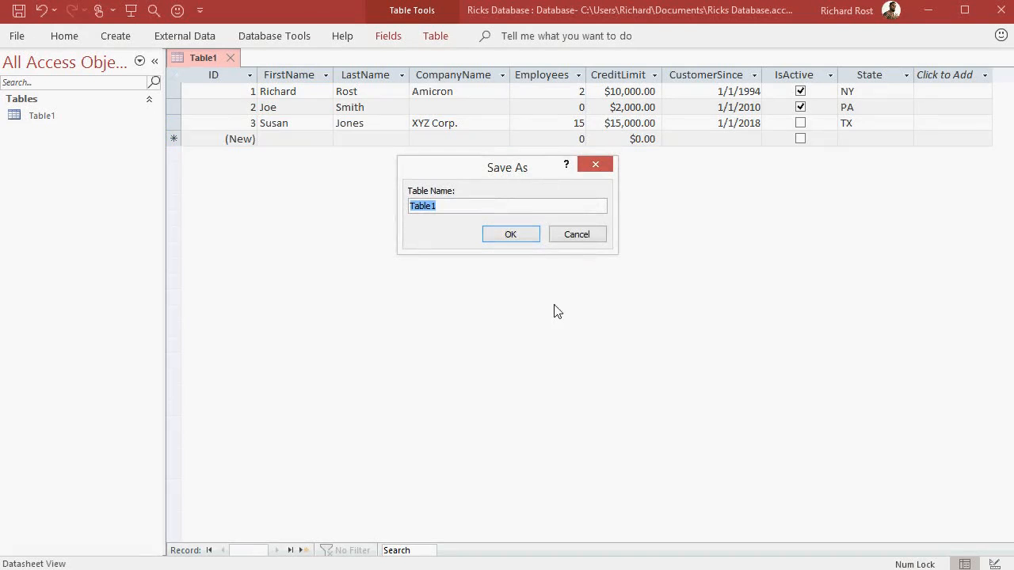
pyautogui.write('CustomerT')
pyautogui.click(524, 237)
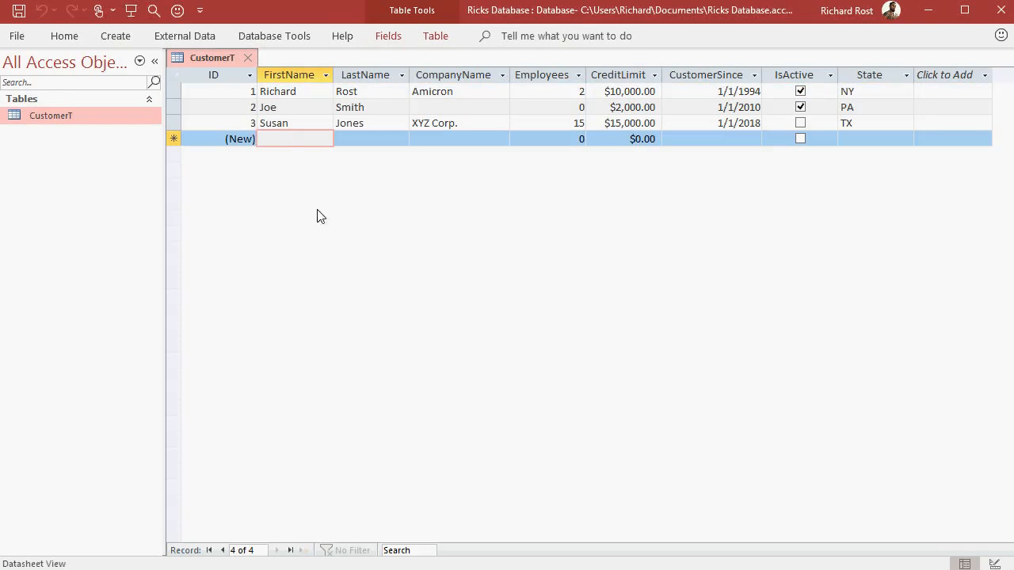
# - Close the CustomerT table and reopen it from the Tables list
pyautogui.click(249, 60)
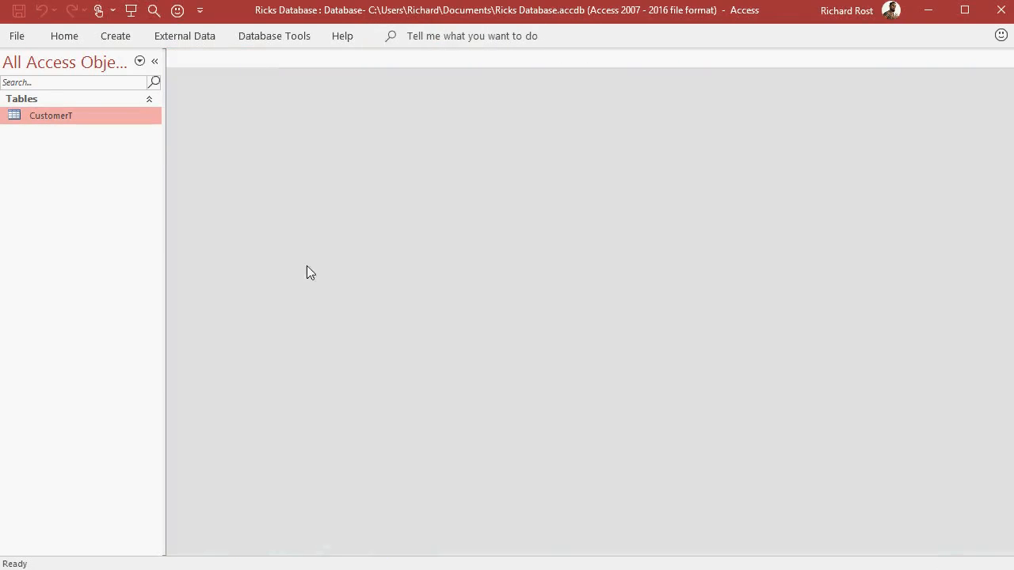
pyautogui.doubleClick(72, 120)
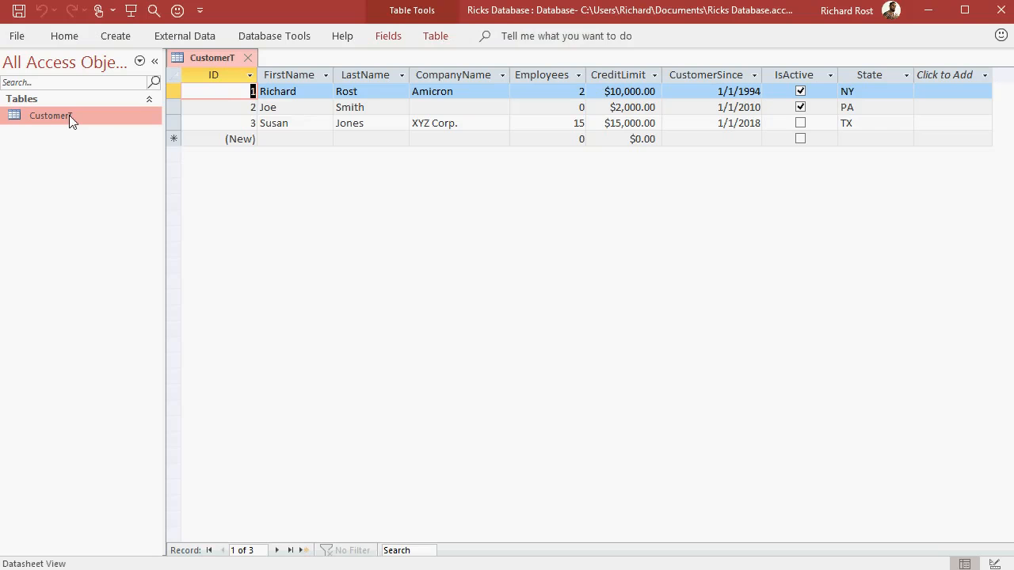
pyautogui.click(123, 182)
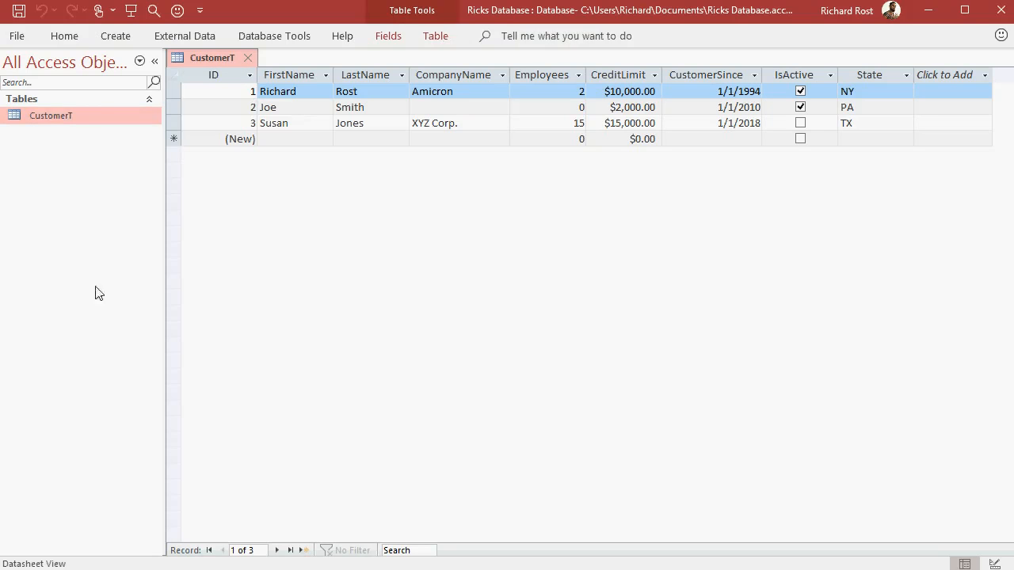
# - Hide and show the Navigation Pane twice, then close CustomerT
pyautogui.click(154, 62)
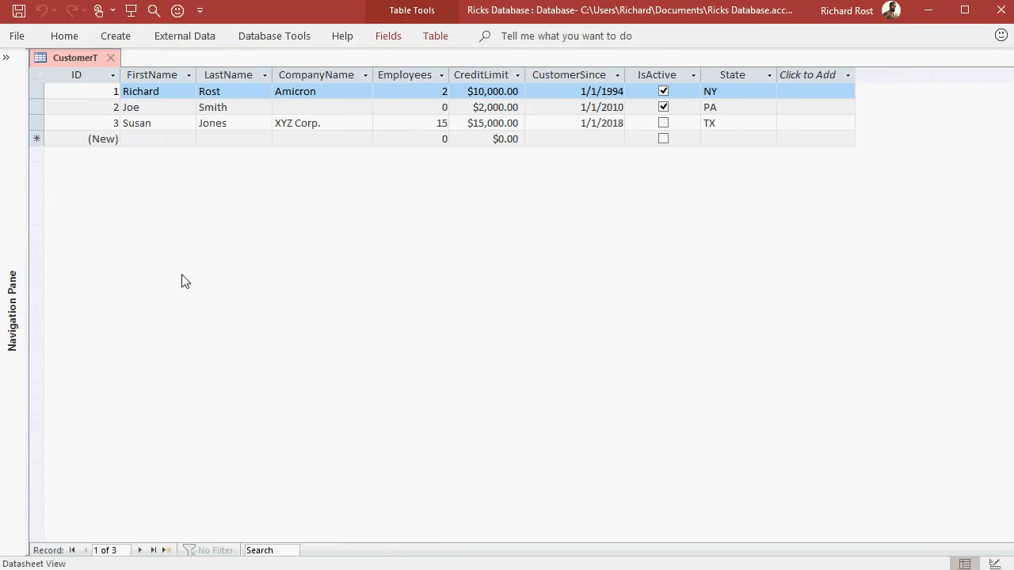
pyautogui.click(6, 58)
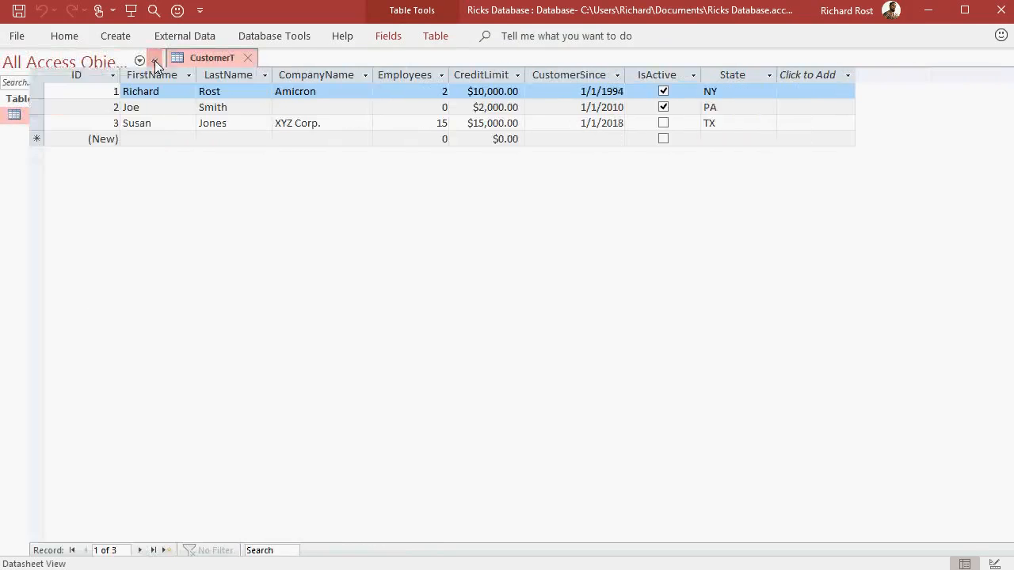
pyautogui.click(155, 61)
pyautogui.click(9, 59)
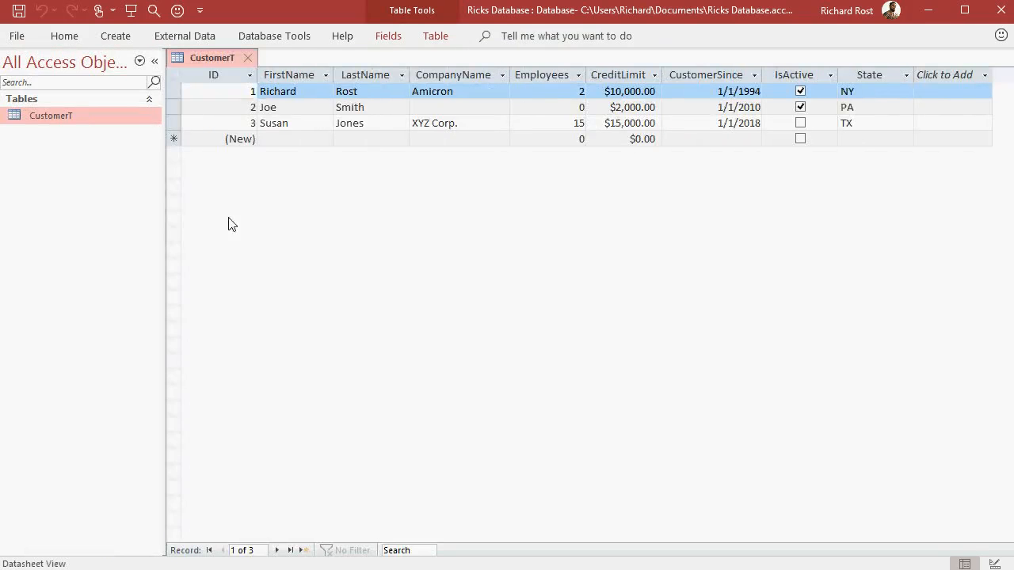
pyautogui.click(247, 57)
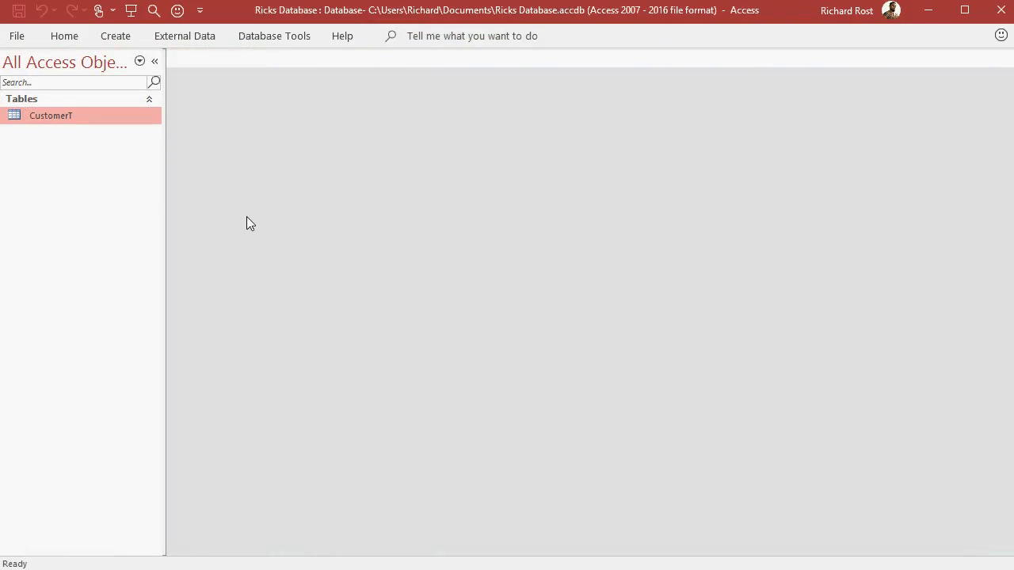
# - Start a new blank table in Design view, pinning then collapsing the ribbon
pyautogui.click(119, 38)
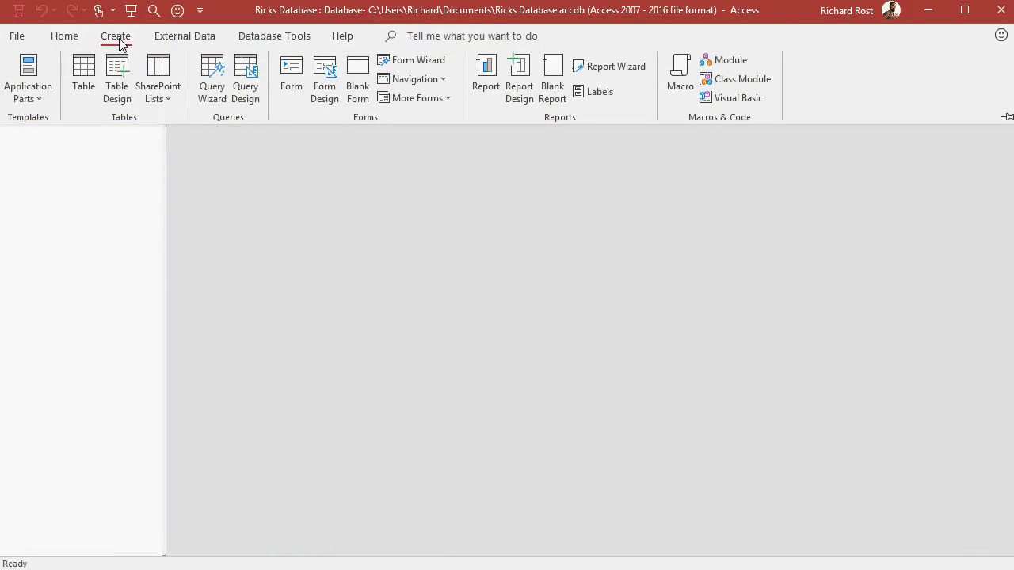
pyautogui.click(124, 96)
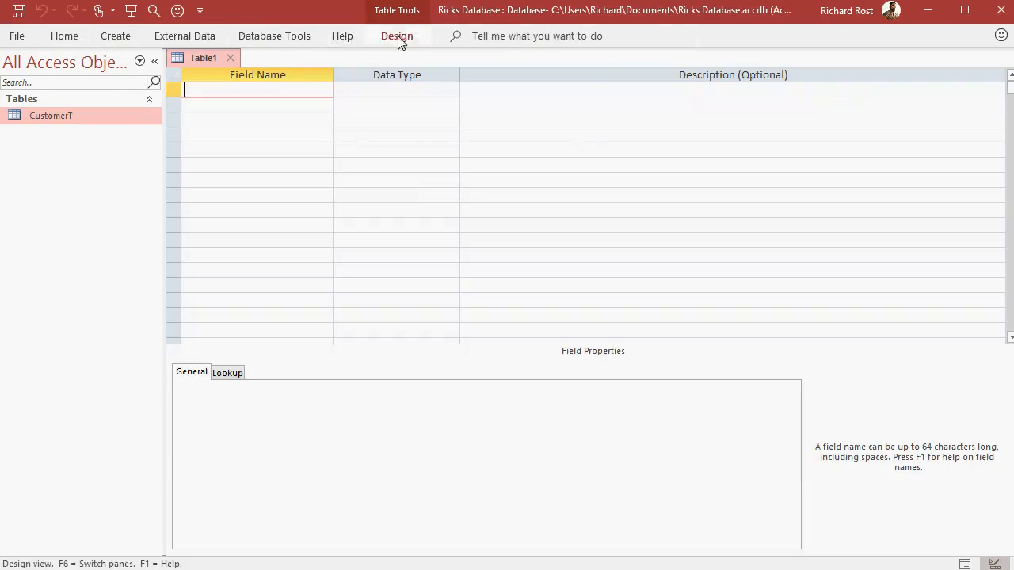
pyautogui.doubleClick(110, 37)
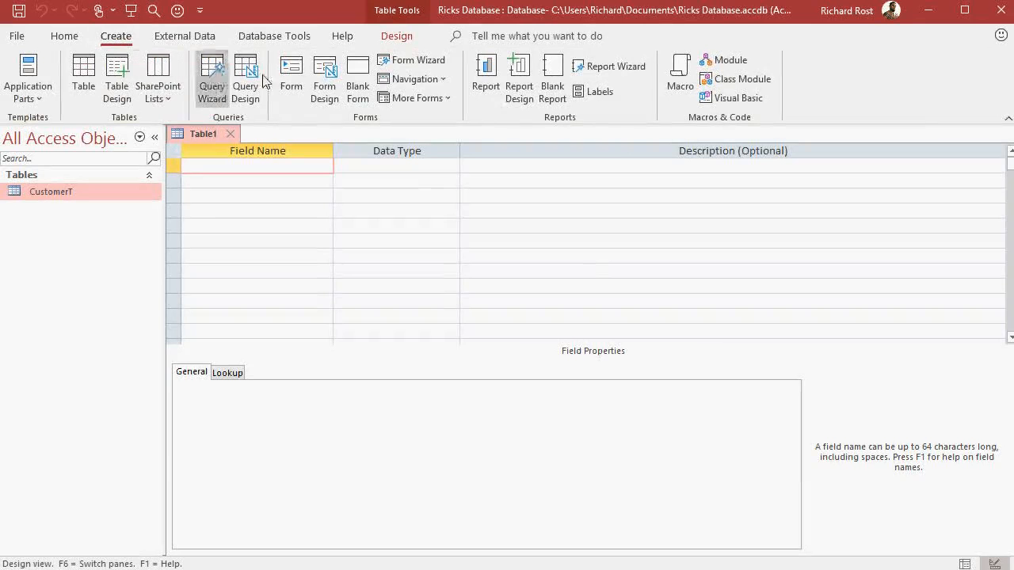
pyautogui.doubleClick(111, 35)
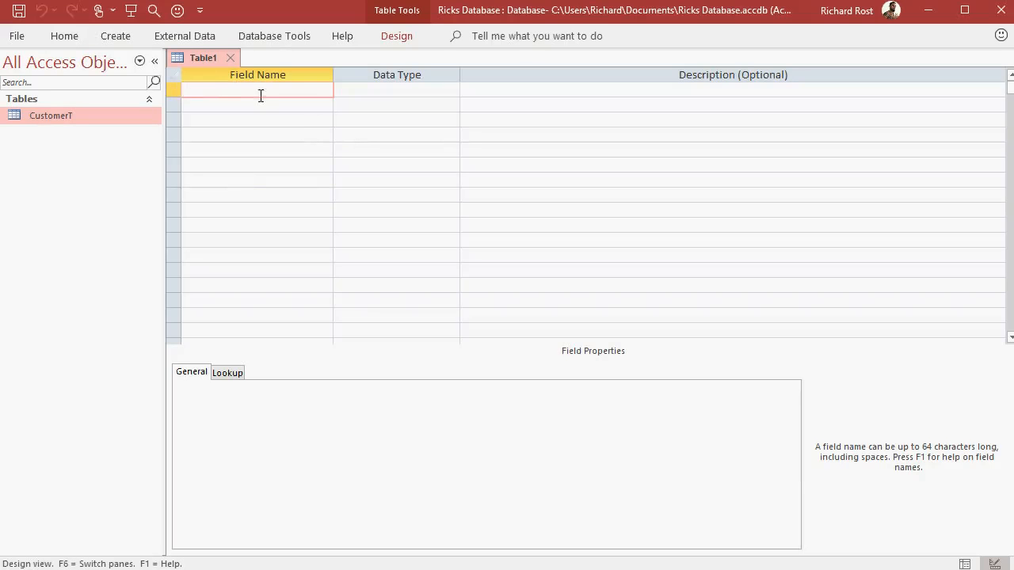
# - Add a ProductID field of type AutoNumber
pyautogui.write('ProductID')
pyautogui.press('Tab')
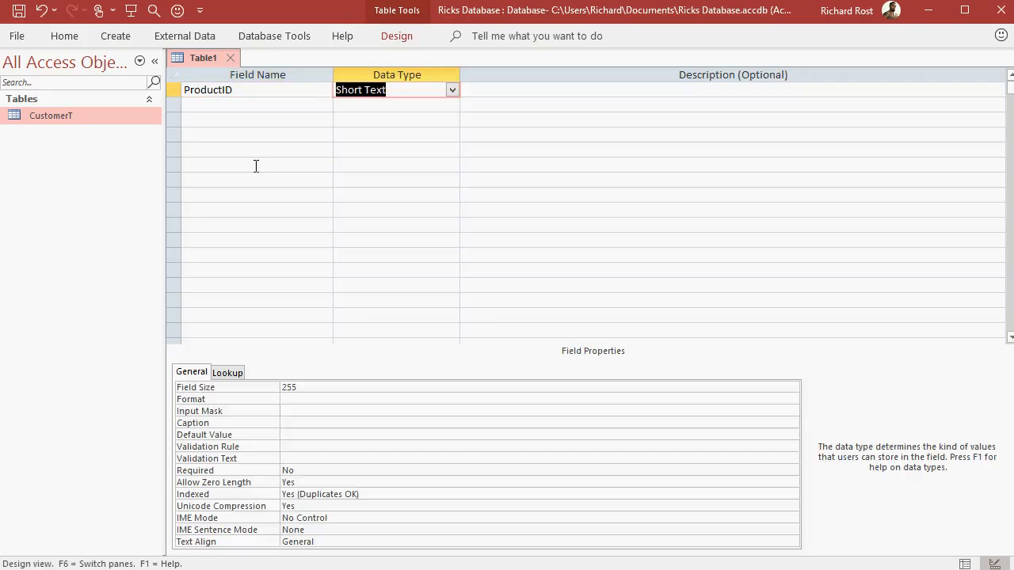
pyautogui.click(451, 91)
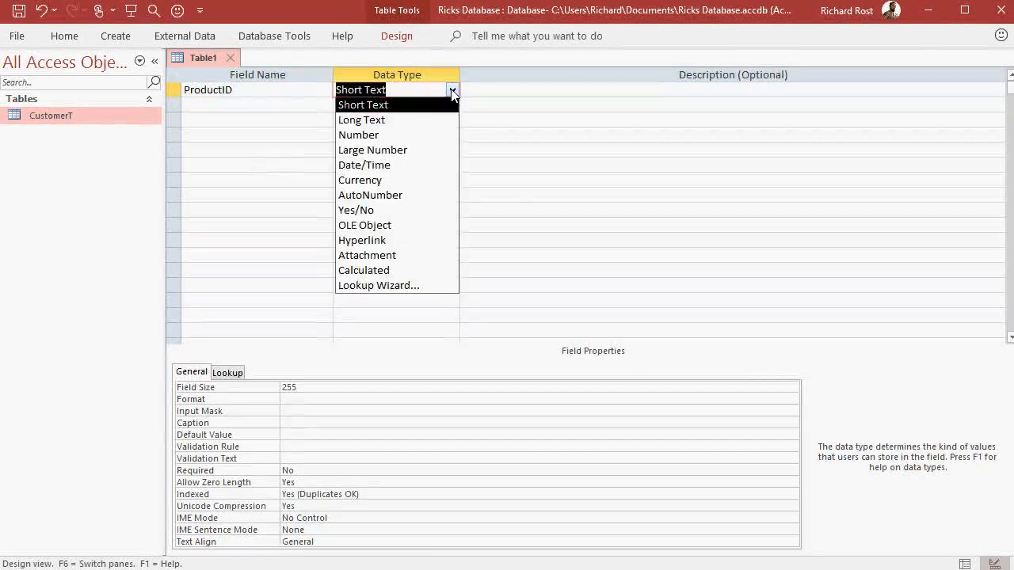
pyautogui.click(412, 195)
pyautogui.press('Tab')
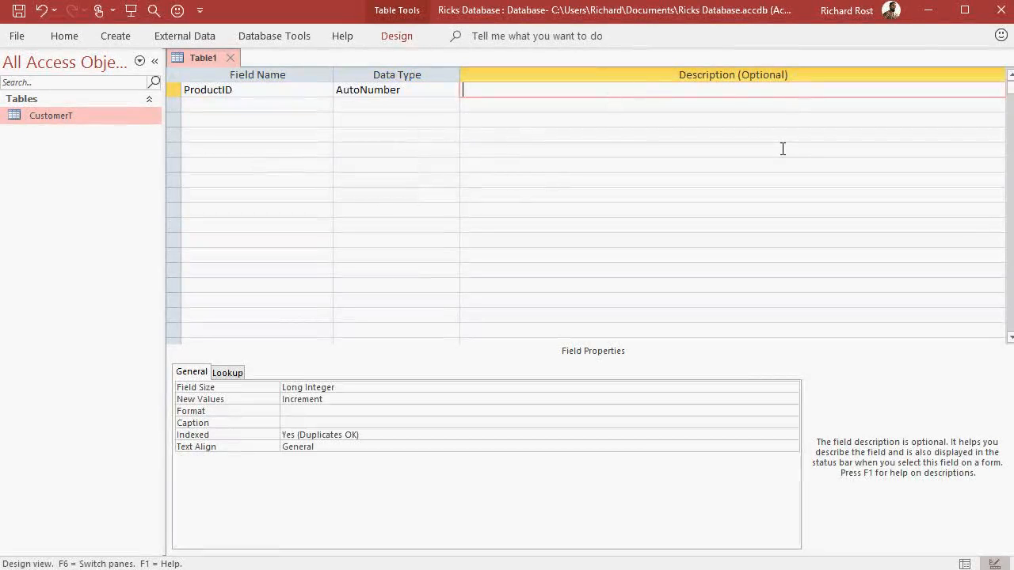
pyautogui.press('Tab')
# - Add ProductName as Short Text and UnitCost as Currency
pyautogui.write('Product')
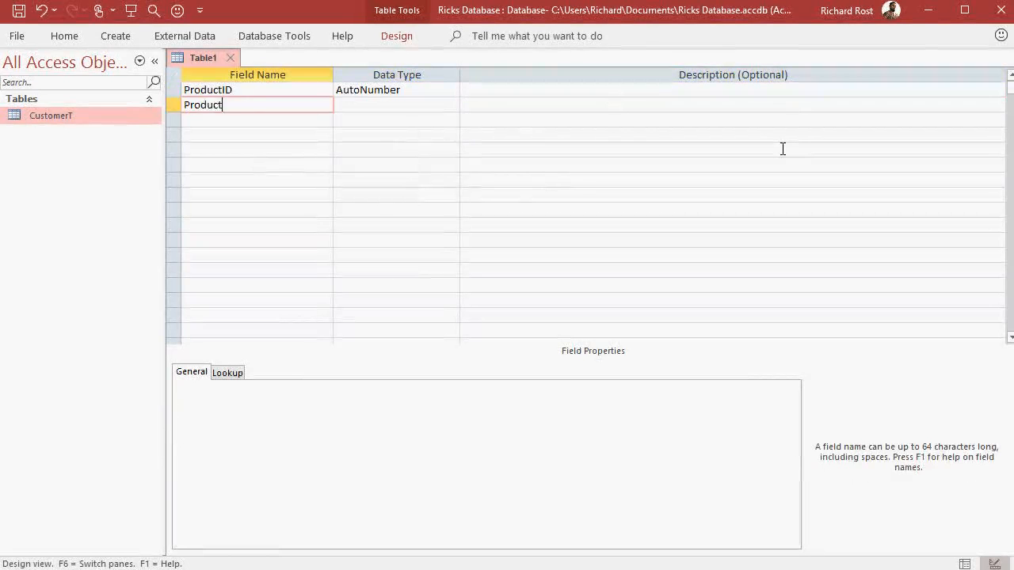
pyautogui.write('Name')
pyautogui.press('Tab')
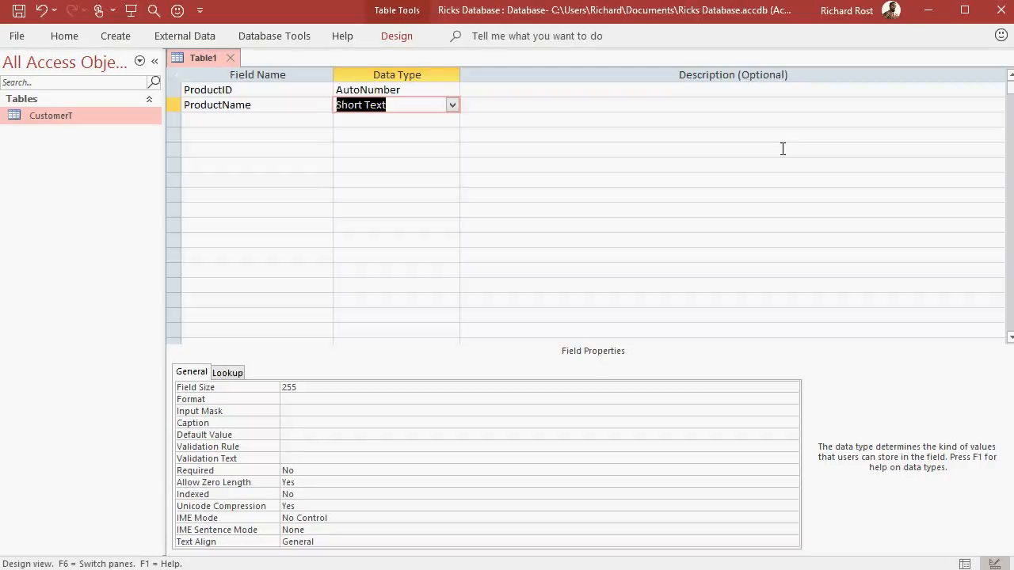
pyautogui.press('Tab')
pyautogui.press('Tab')
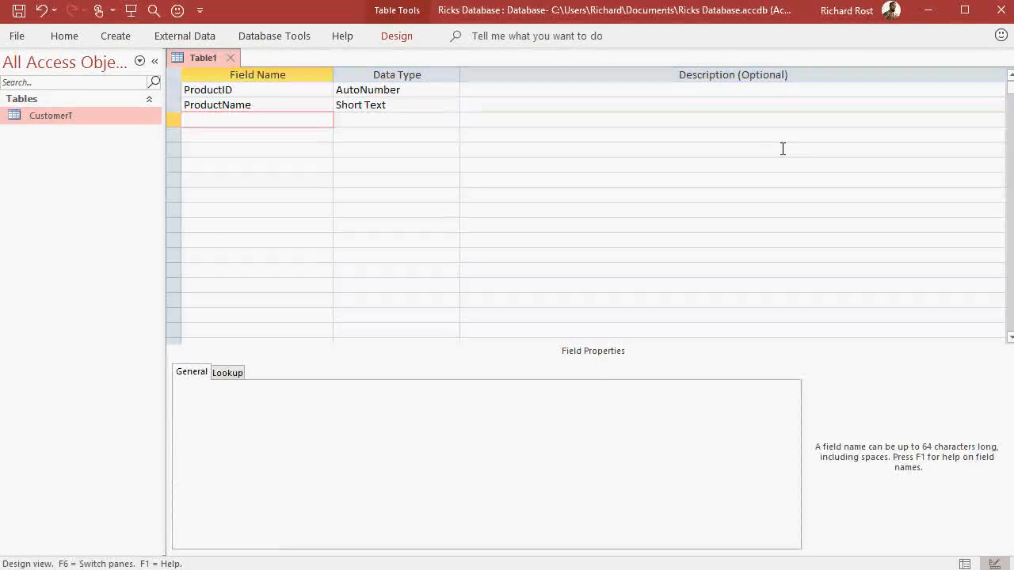
pyautogui.write('UnitCost')
pyautogui.press('Tab')
pyautogui.write('c')
pyautogui.press('Tab')
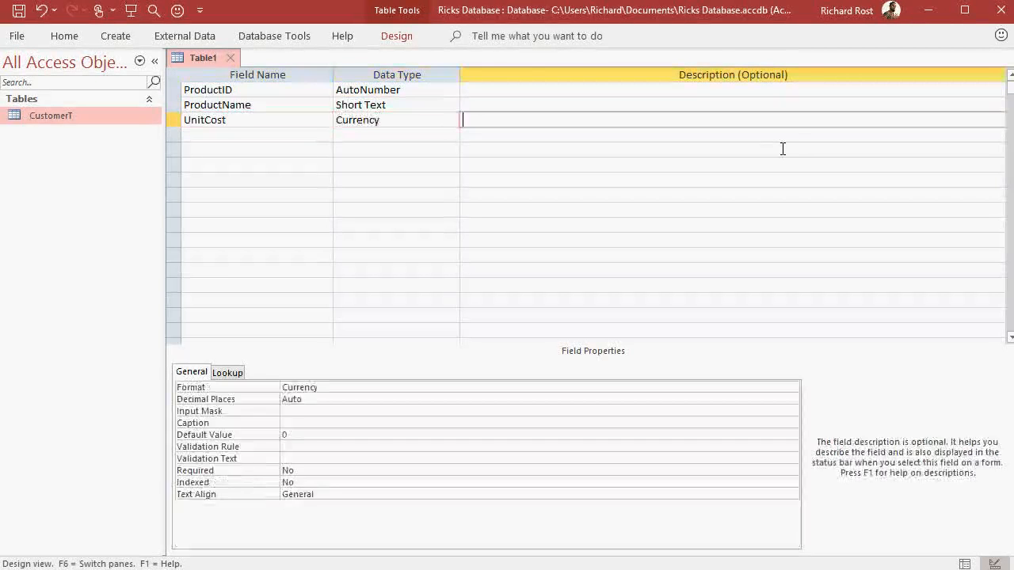
pyautogui.press('Tab')
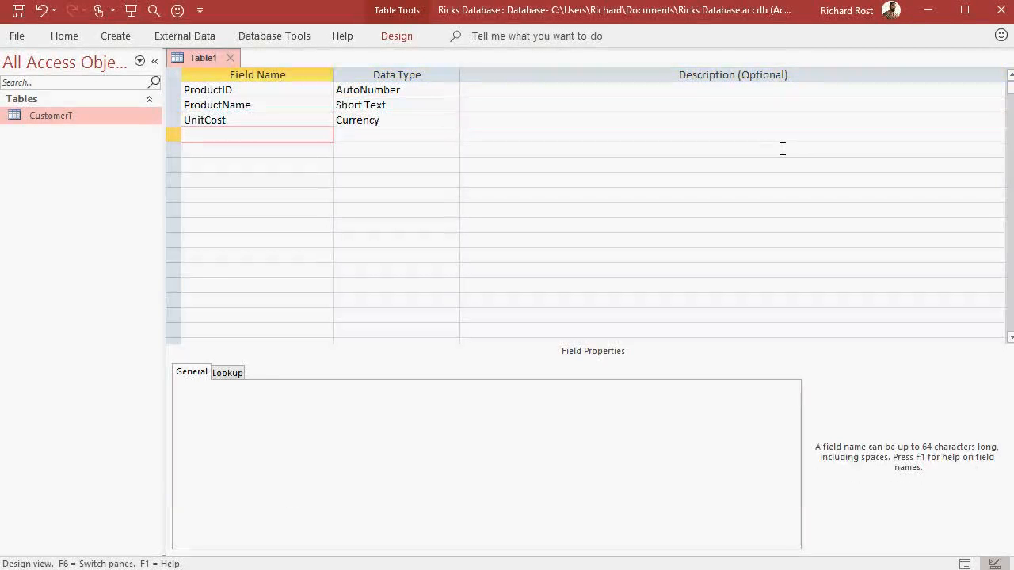
# - Add QtyInStock as a Number field with Field Size Long Integer
pyautogui.write('QtyInStock')
pyautogui.press('Tab')
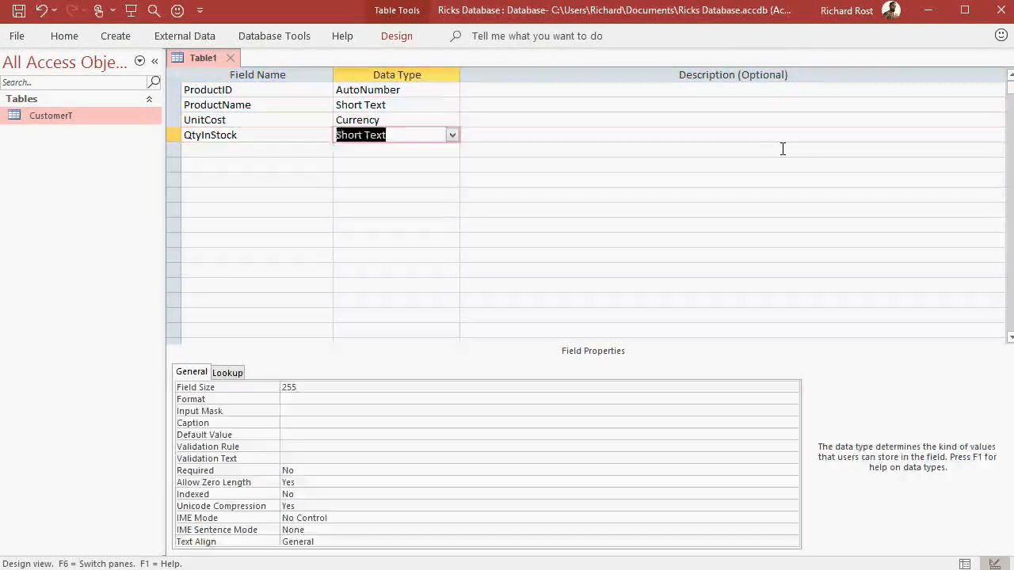
pyautogui.write('n')
pyautogui.press('Tab')
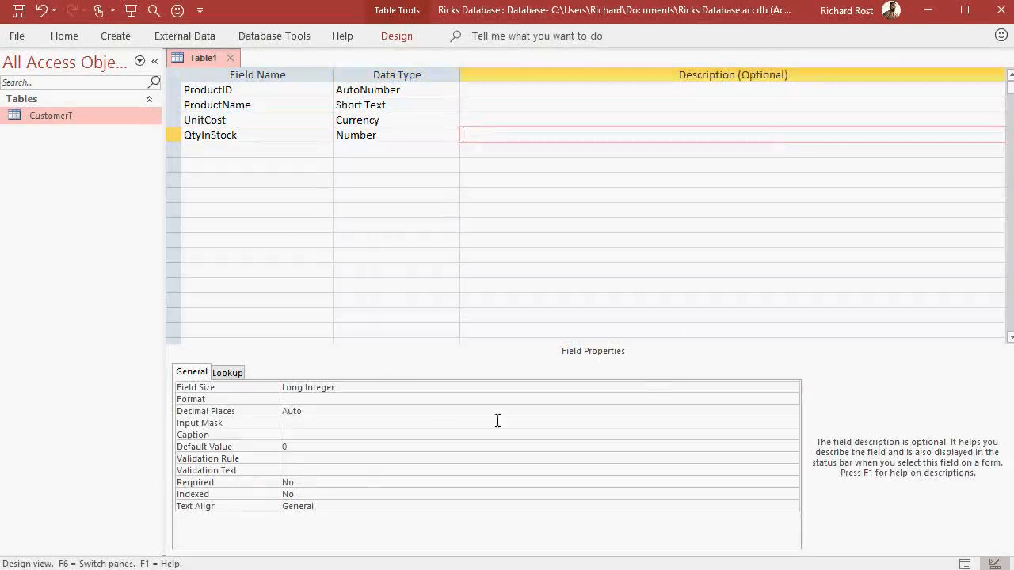
pyautogui.click(380, 385)
pyautogui.click(793, 389)
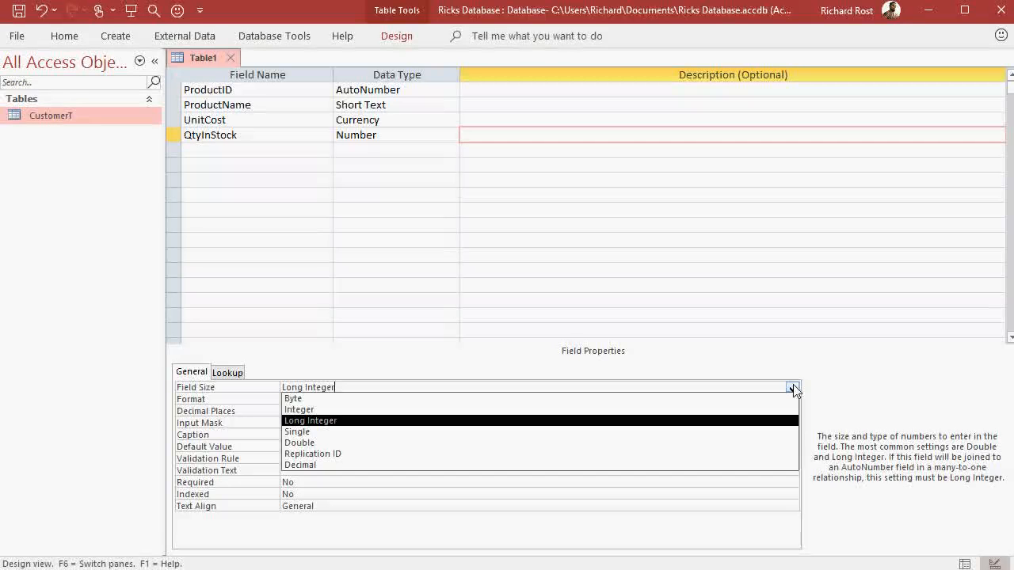
pyautogui.click(793, 389)
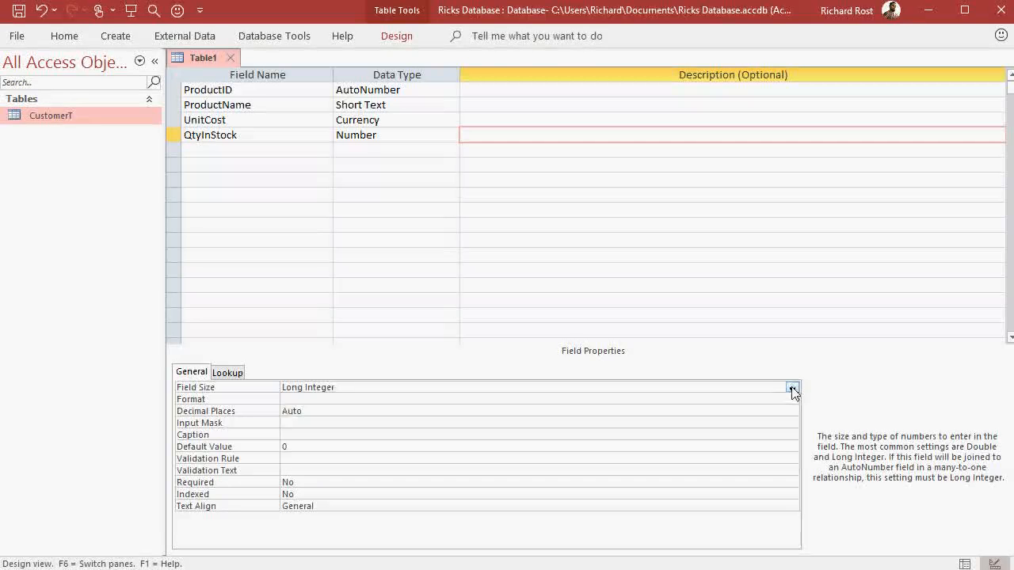
pyautogui.click(235, 149)
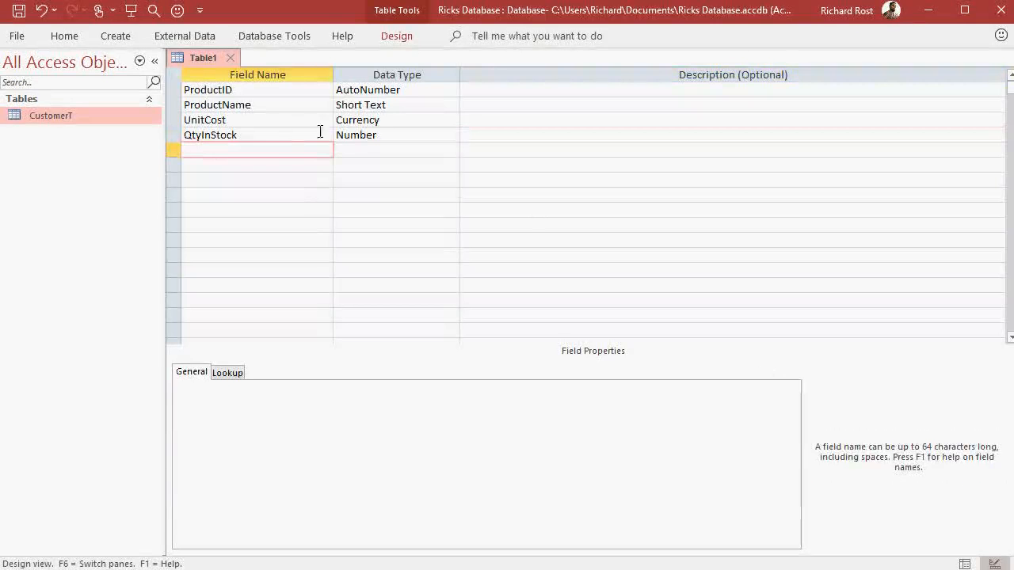
pyautogui.click(385, 134)
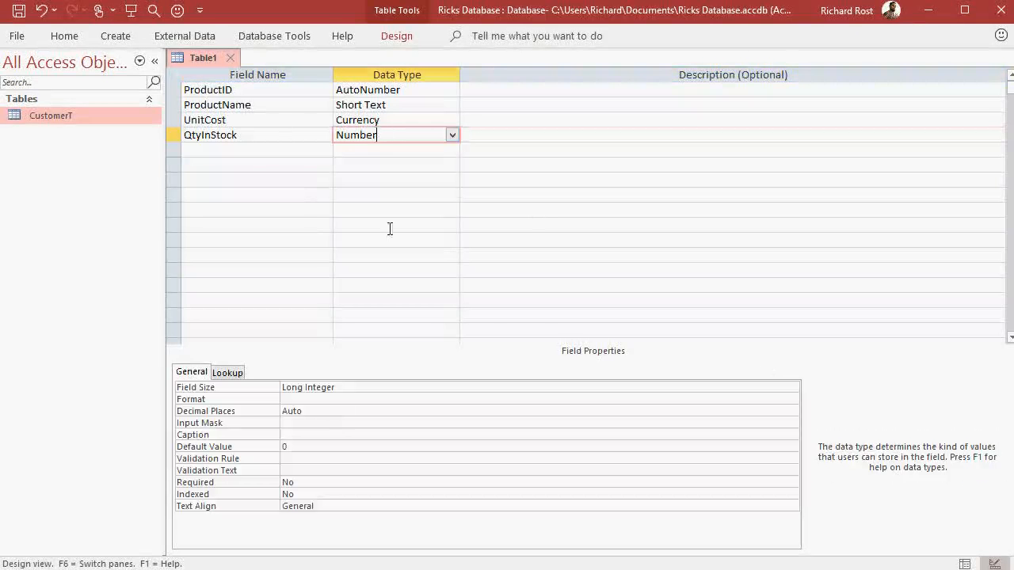
pyautogui.click(346, 386)
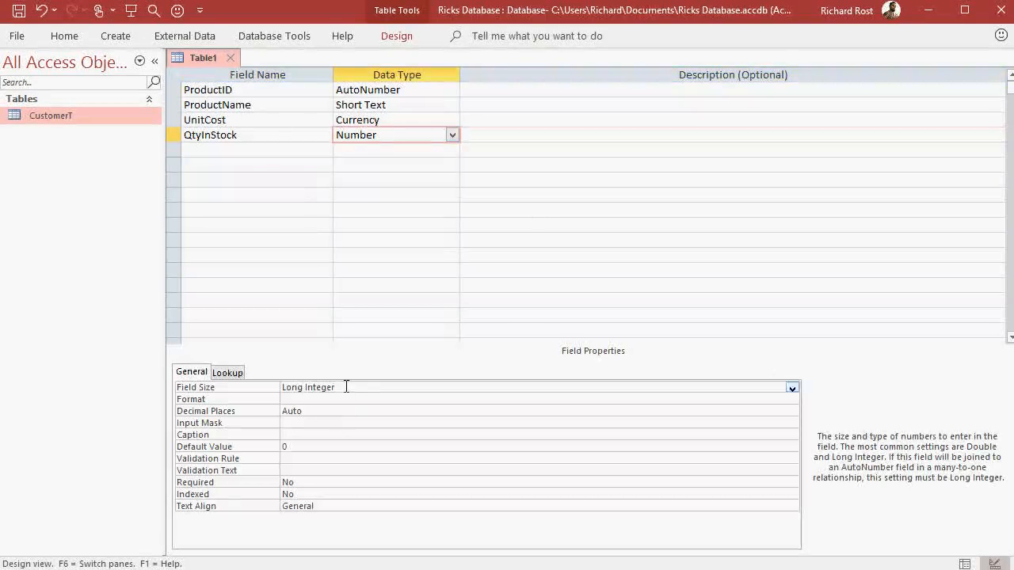
pyautogui.click(792, 388)
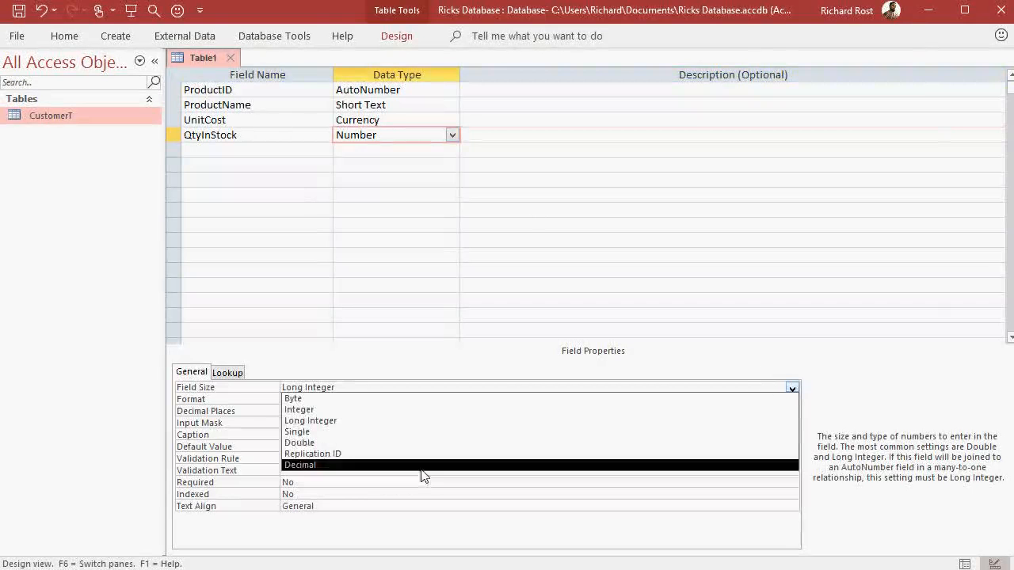
pyautogui.click(423, 426)
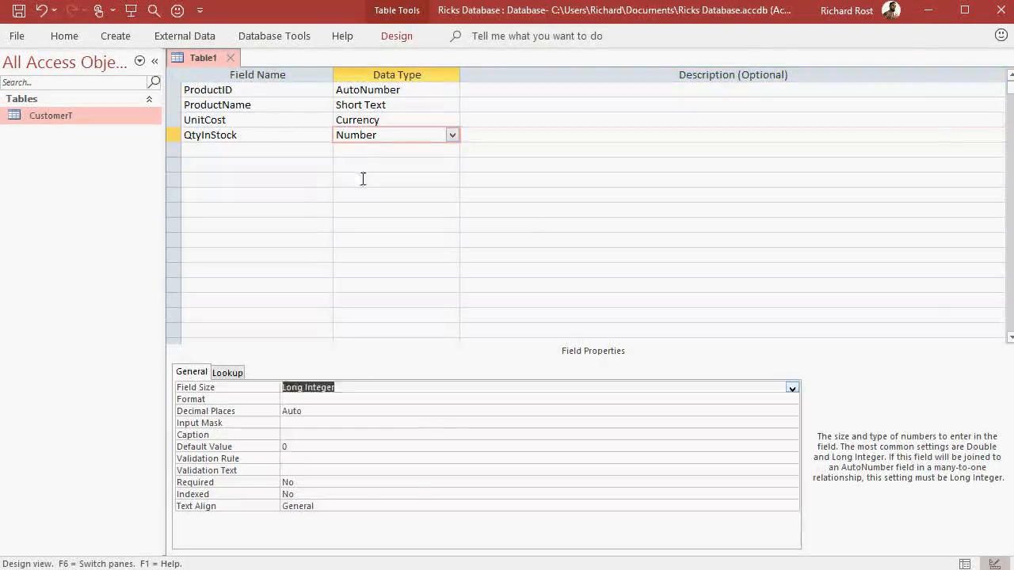
# - Add a Notes field of type Long Text
pyautogui.click(300, 151)
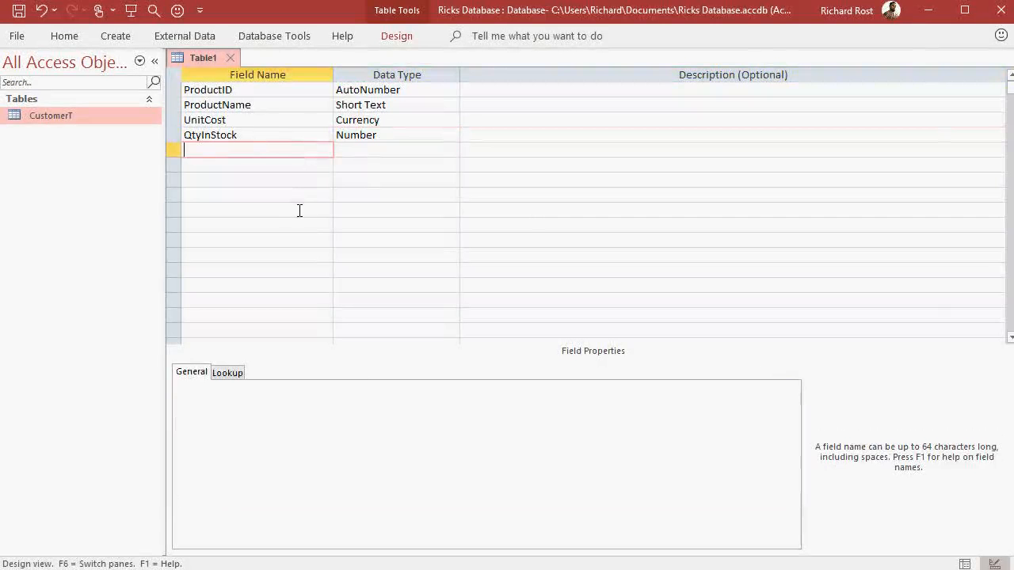
pyautogui.write('Notes')
pyautogui.press('Tab')
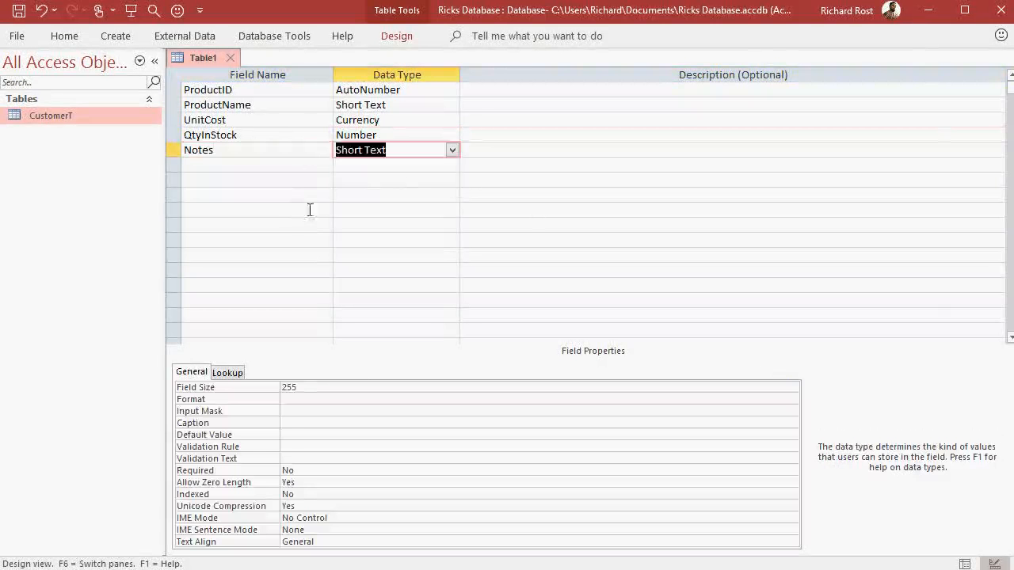
pyautogui.click(452, 150)
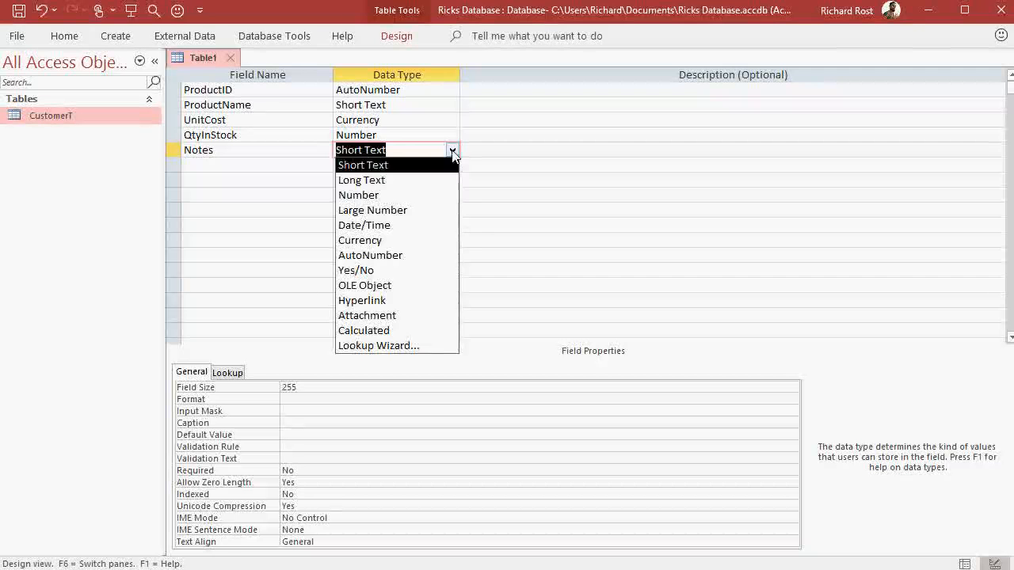
pyautogui.click(412, 179)
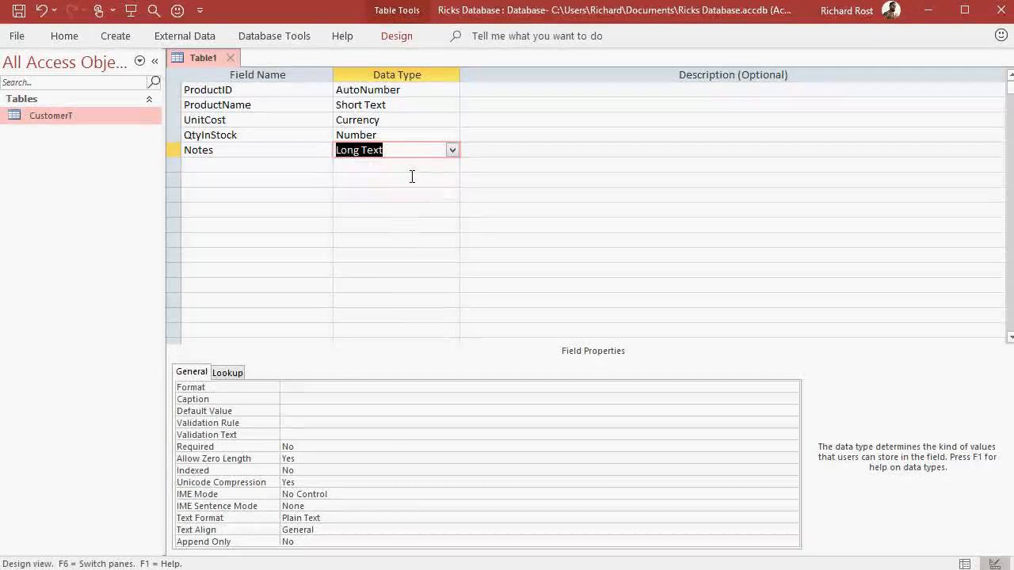
pyautogui.click(243, 165)
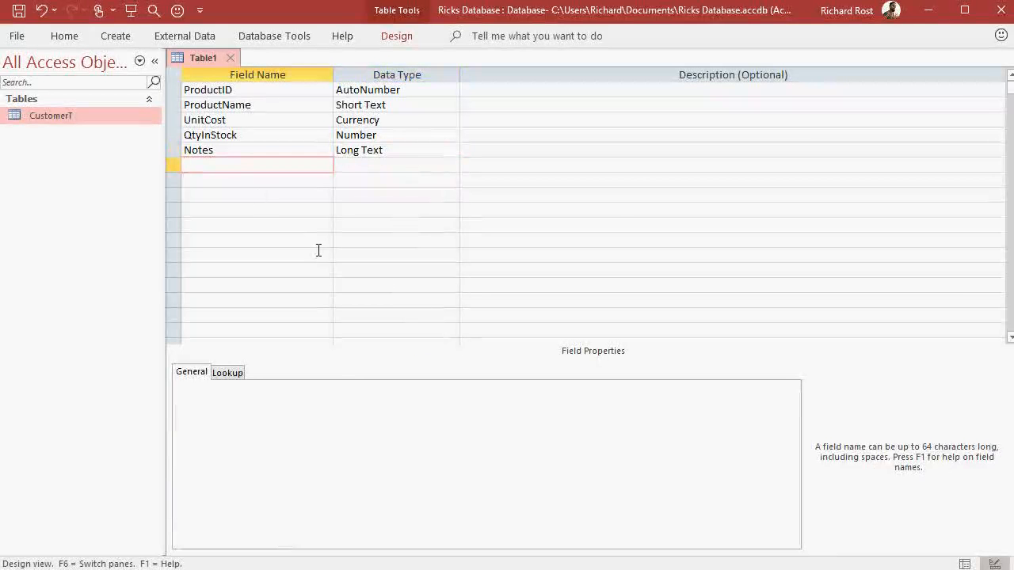
# - Save the table as ProductT and accept creating a primary key
pyautogui.hotkey('ctrl', 's')
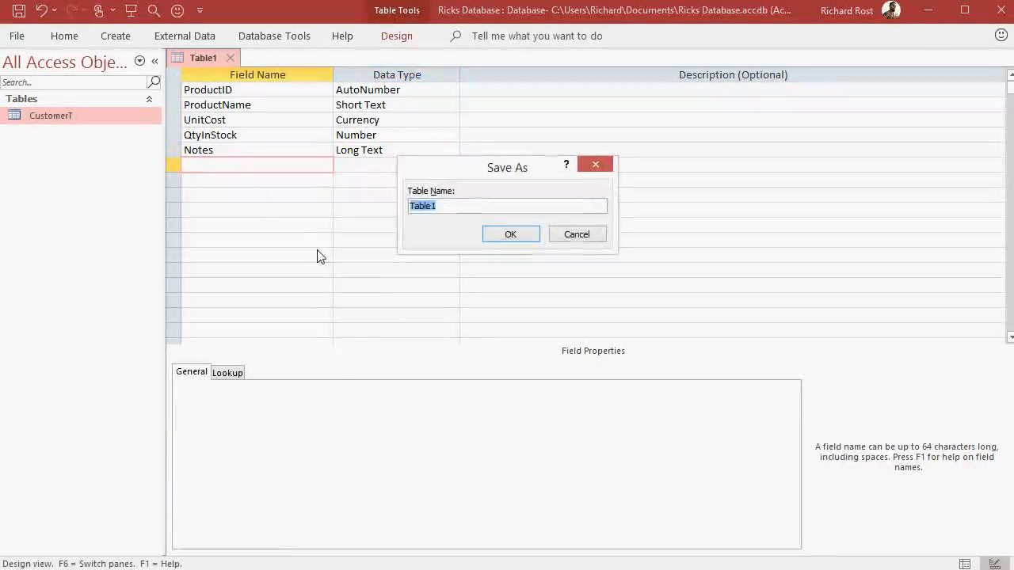
pyautogui.write('ProductT')
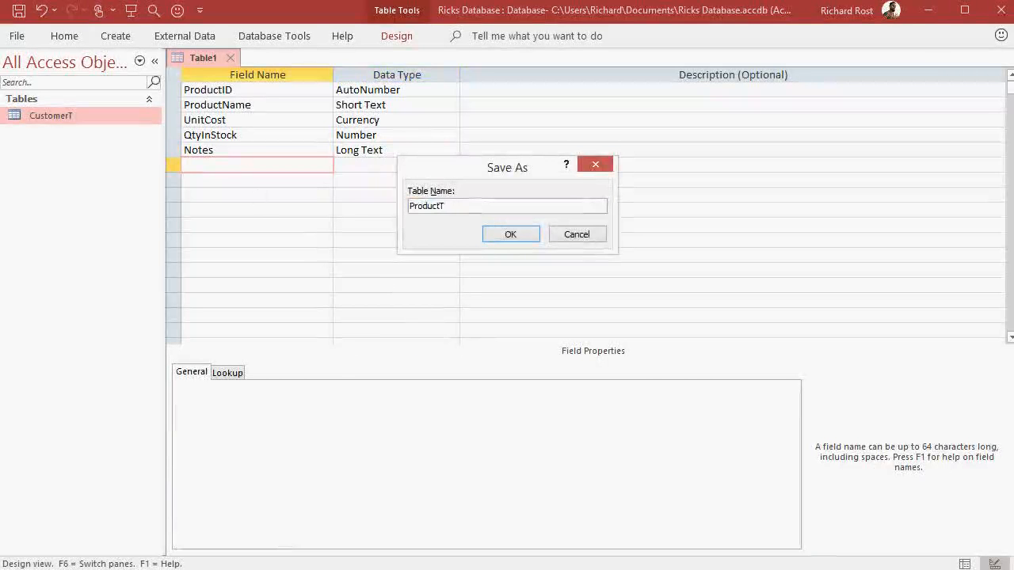
pyautogui.press('Return')
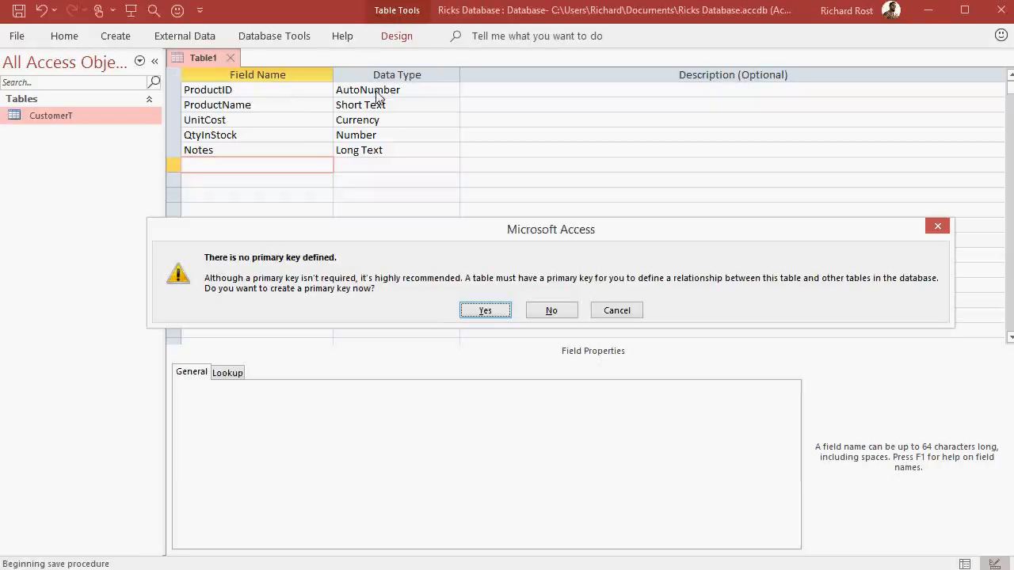
pyautogui.click(486, 311)
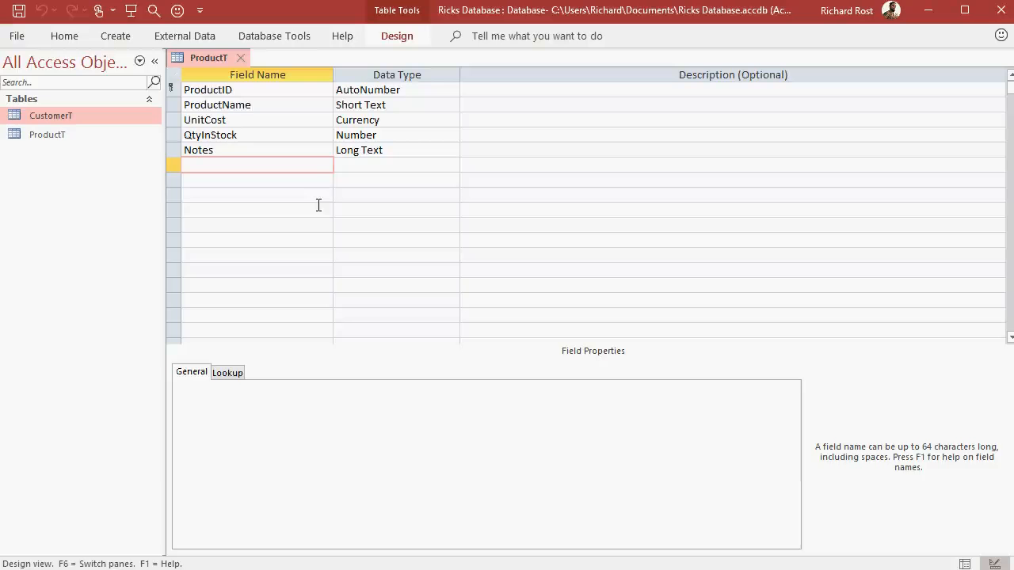
# - Switch ProductT to Datasheet view and widen the ProductName column
pyautogui.click(400, 40)
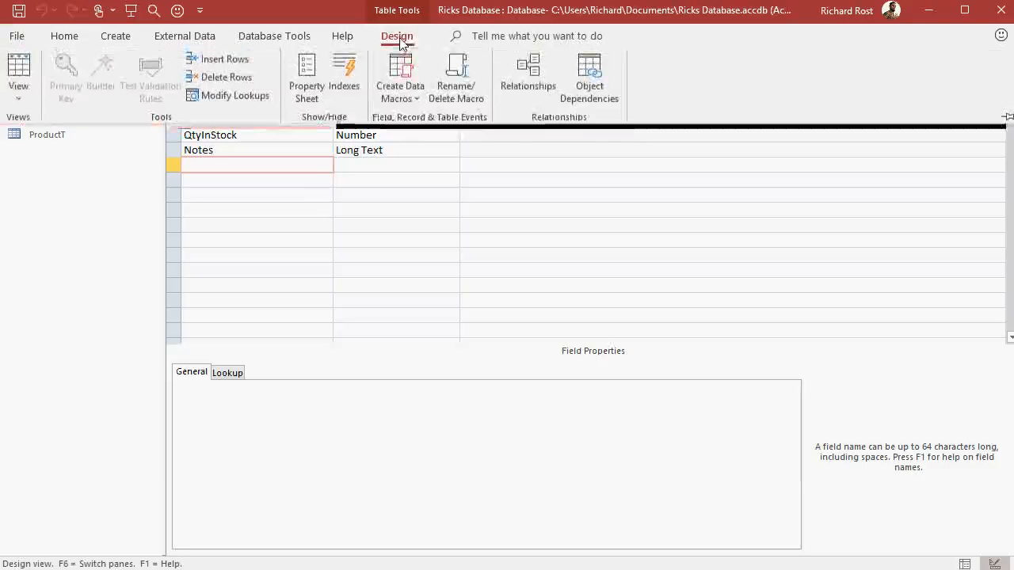
pyautogui.click(19, 92)
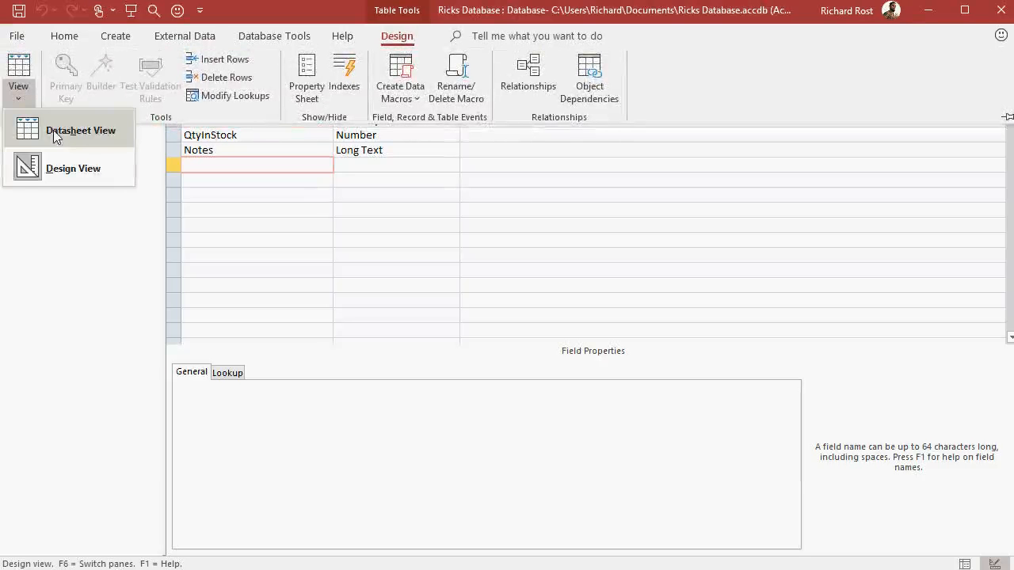
pyautogui.press('Escape')
pyautogui.press('Escape')
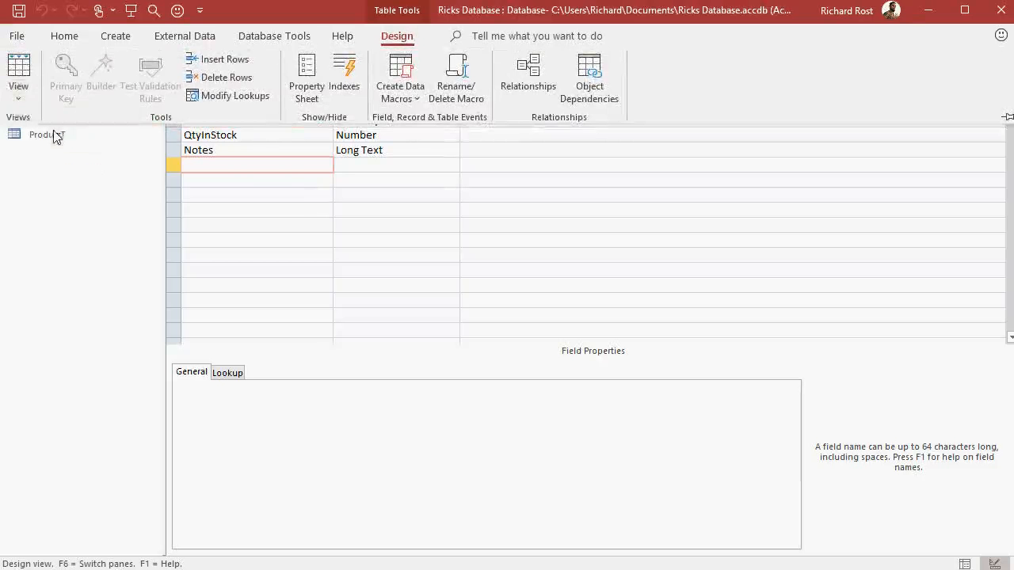
pyautogui.rightClick(209, 61)
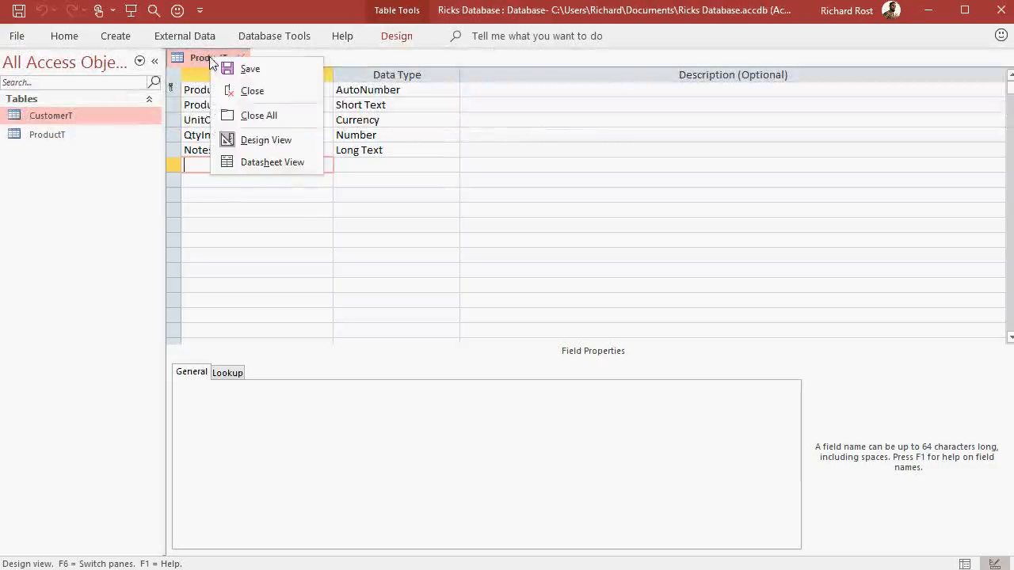
pyautogui.click(270, 163)
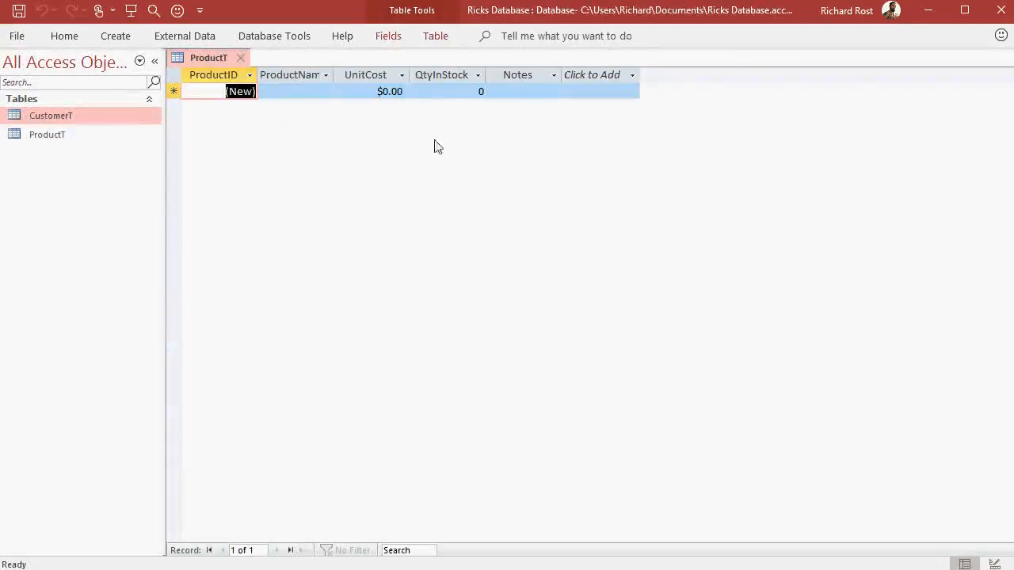
pyautogui.doubleClick(337, 74)
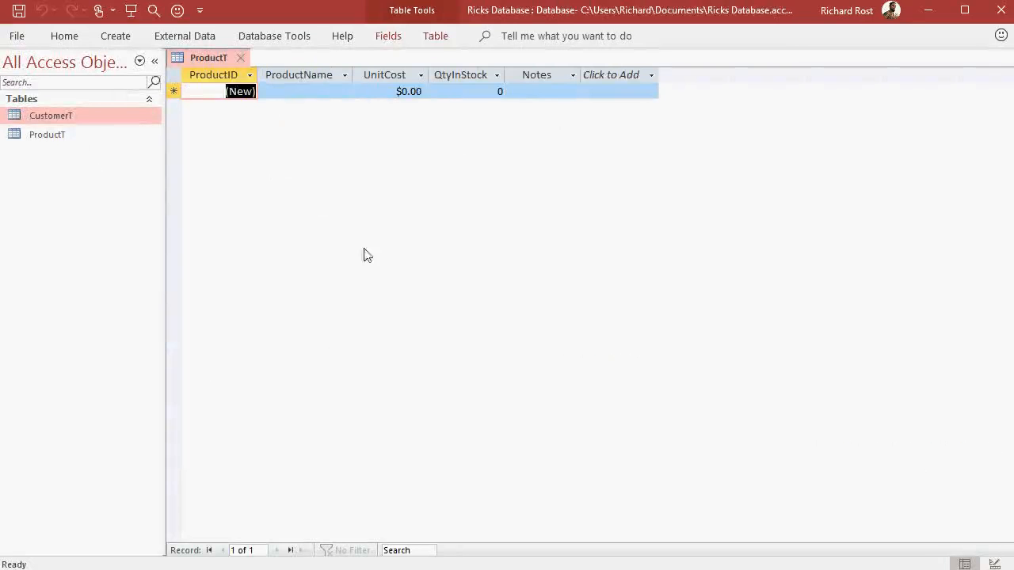
# - Enter a Keyboard record with unit cost 10 and 6 in stock
pyautogui.press('Tab')
pyautogui.write('Keybar')
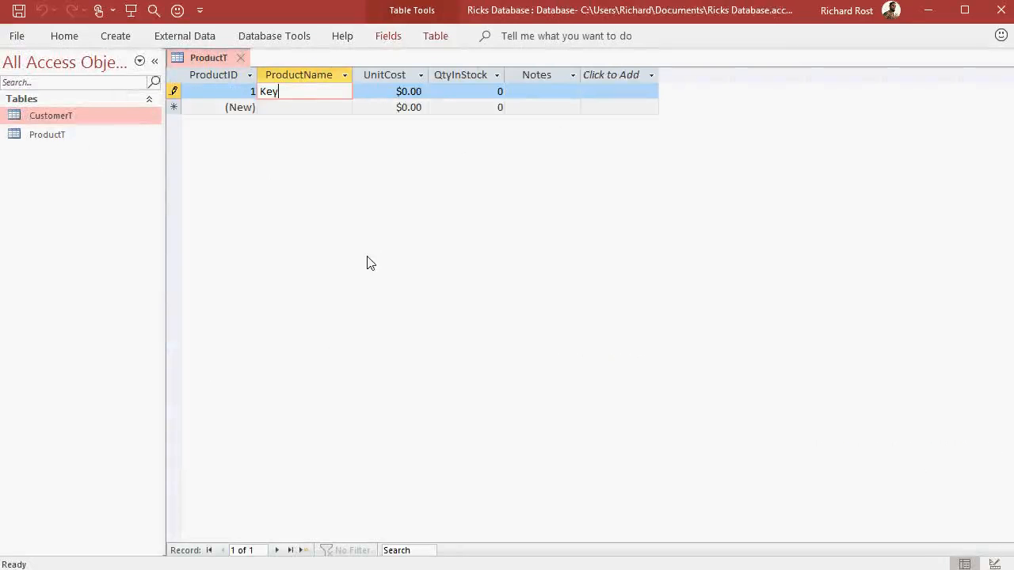
pyautogui.press('BackSpace')
pyautogui.press('BackSpace')
pyautogui.write('oard')
pyautogui.press('Tab')
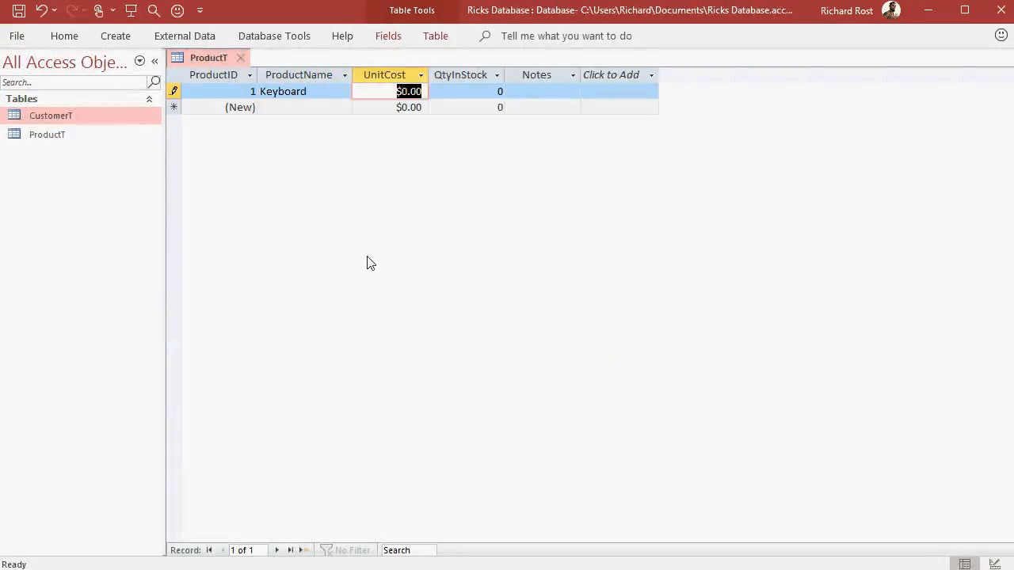
pyautogui.write('10')
pyautogui.press('Tab')
pyautogui.write('6')
pyautogui.press('Tab')
pyautogui.press('Tab')
pyautogui.press('Tab')
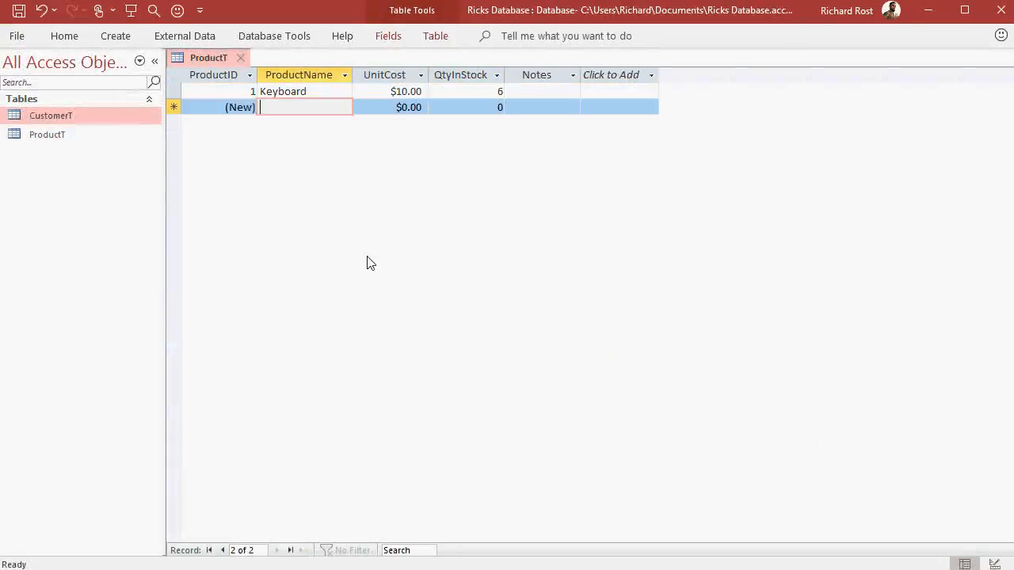
# - Enter Hard Drive, 2 TB at $200.00 with 4 in stock, then close ProductT
pyautogui.write('Hard Drive,')
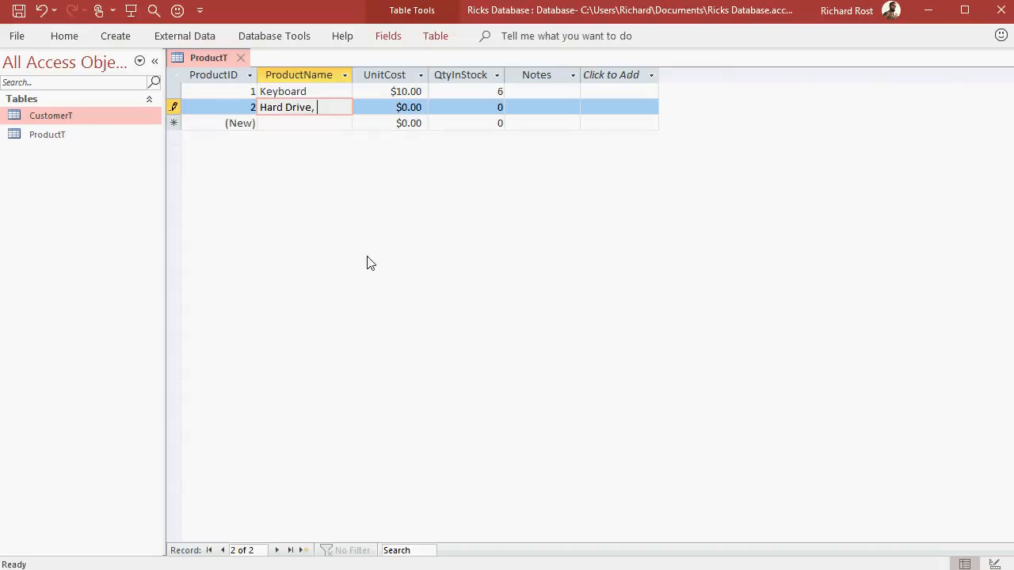
pyautogui.write(' 2 TB')
pyautogui.press('Tab')
pyautogui.write('00')
pyautogui.press('Tab')
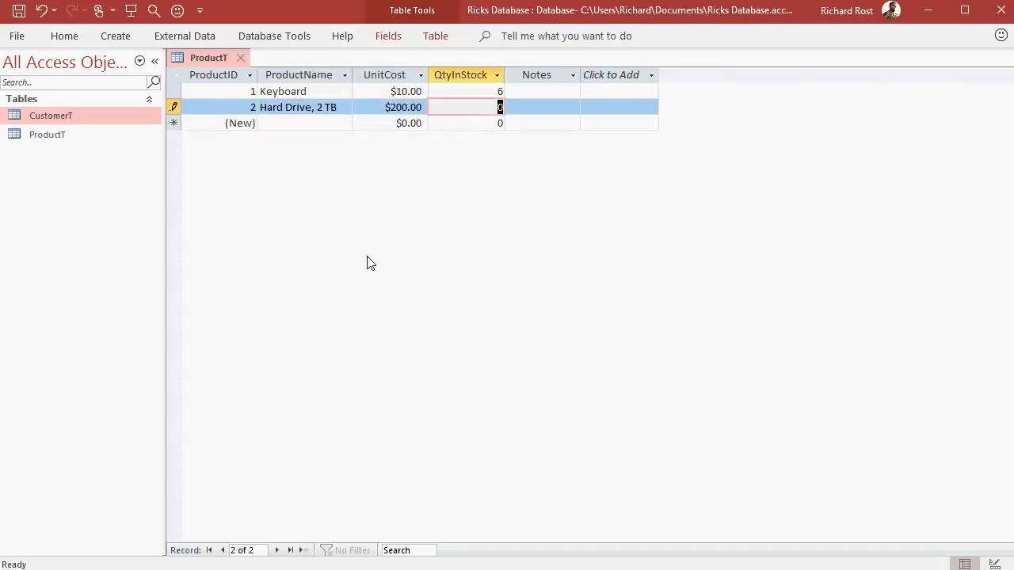
pyautogui.write('4')
pyautogui.press('Tab')
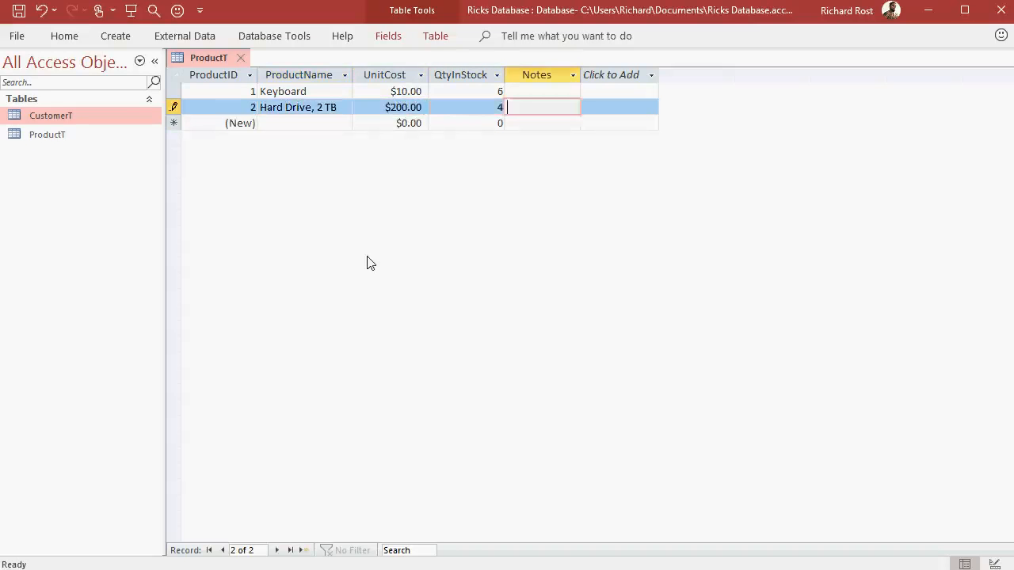
pyautogui.press('Tab')
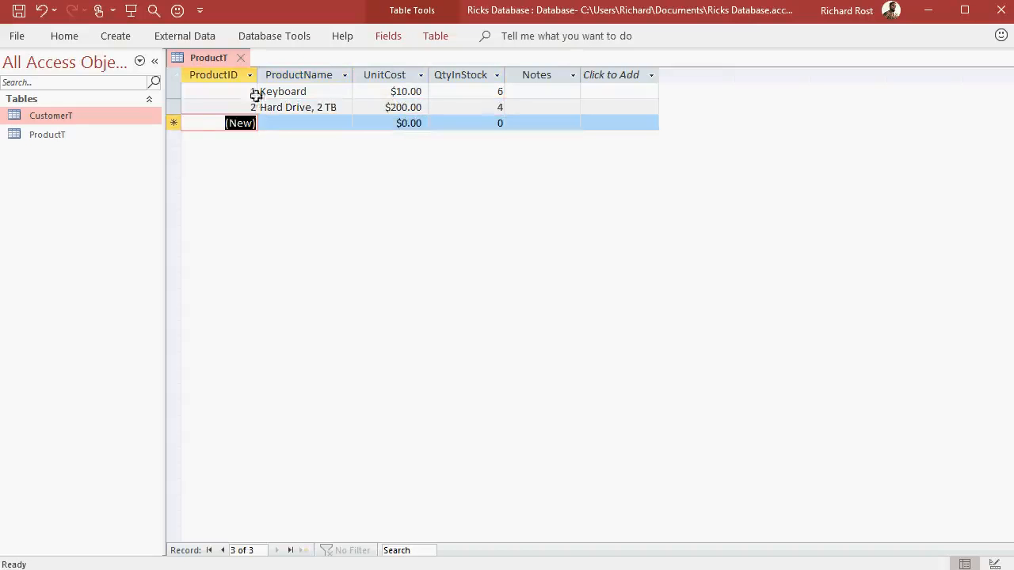
pyautogui.click(240, 57)
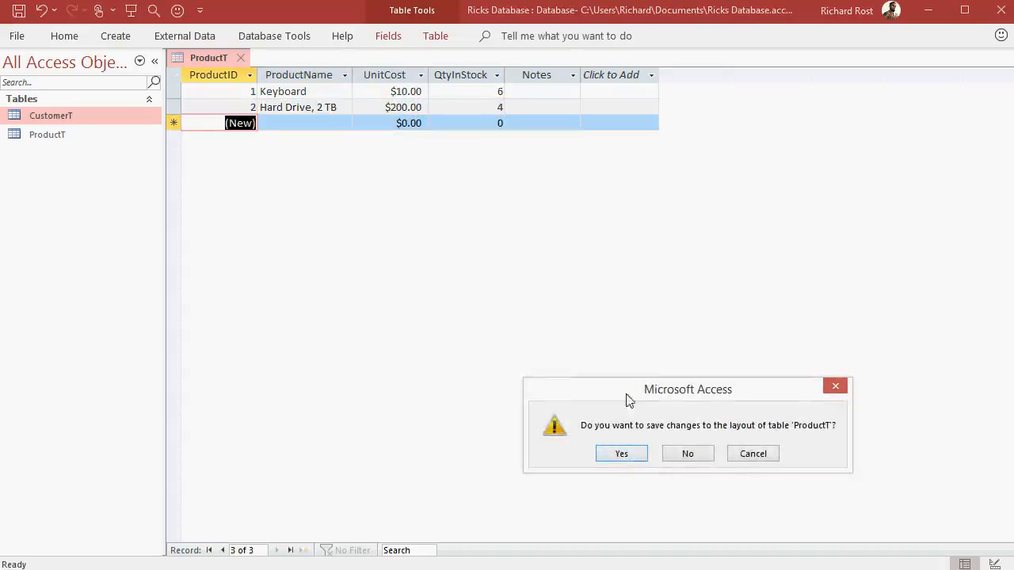
pyautogui.click(622, 454)
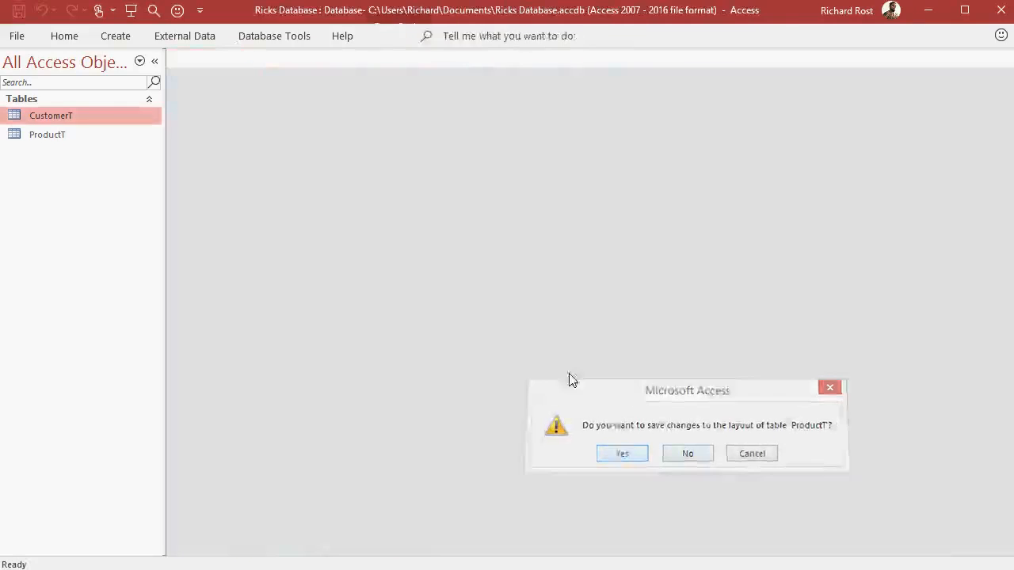
pyautogui.click(82, 137)
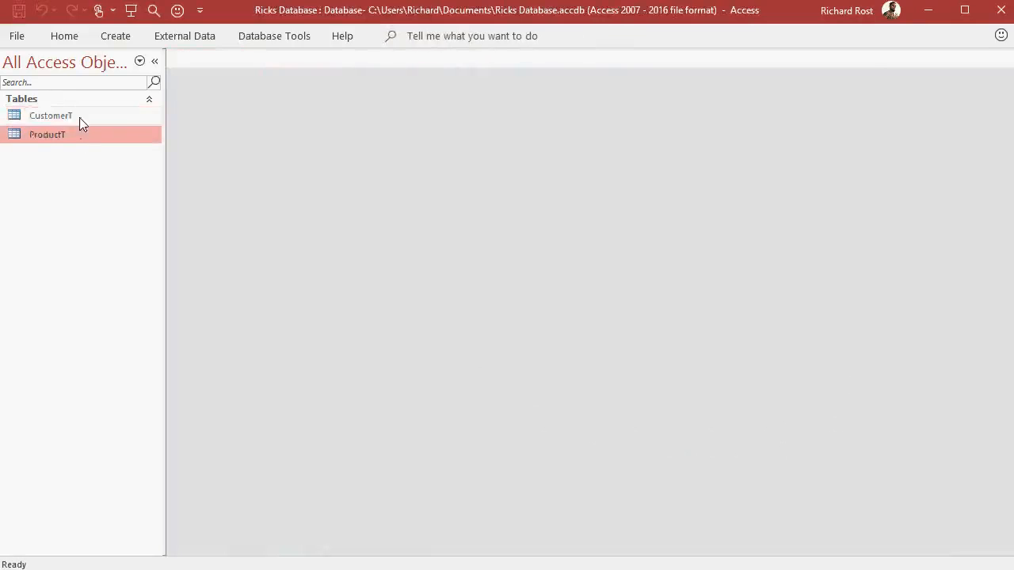
pyautogui.click(79, 120)
pyautogui.doubleClick(79, 118)
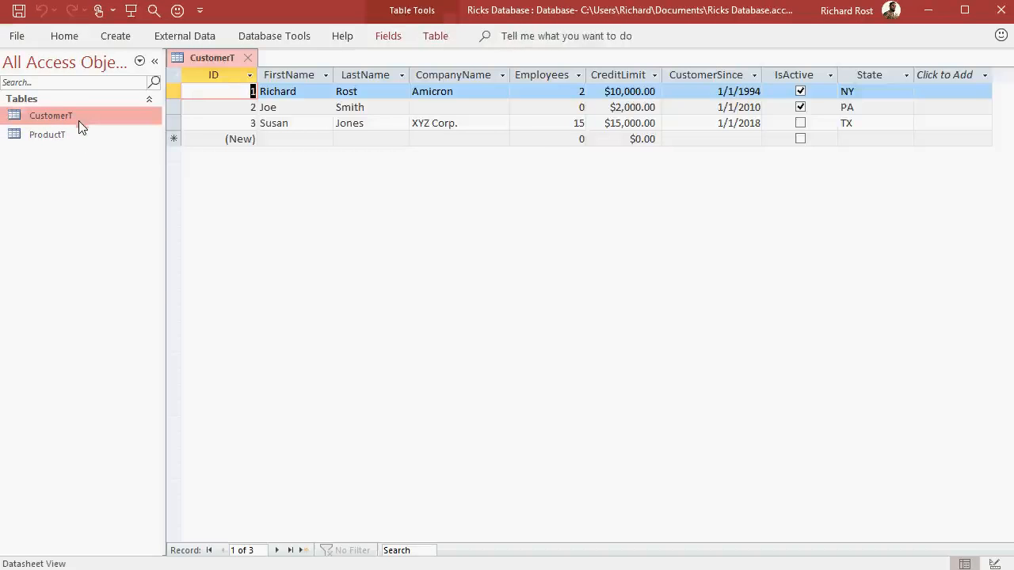
pyautogui.click(76, 135)
pyautogui.doubleClick(76, 134)
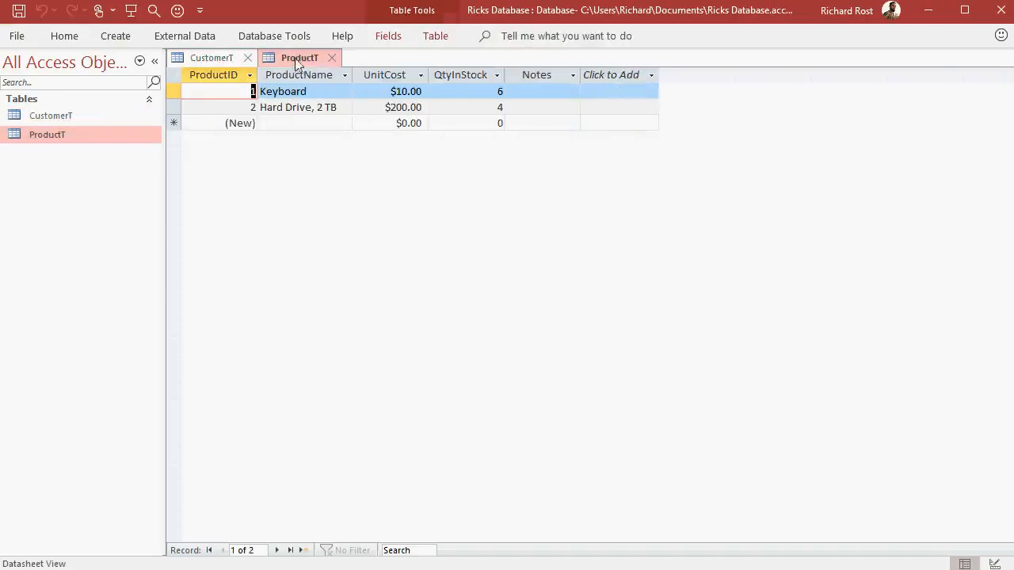
pyautogui.click(214, 58)
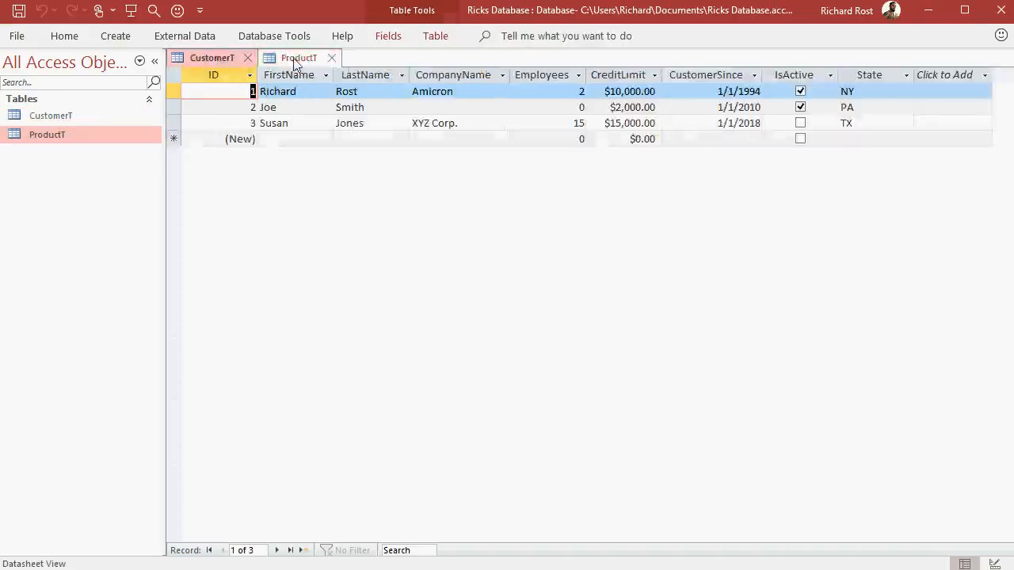
pyautogui.click(295, 59)
pyautogui.click(331, 58)
pyautogui.click(248, 57)
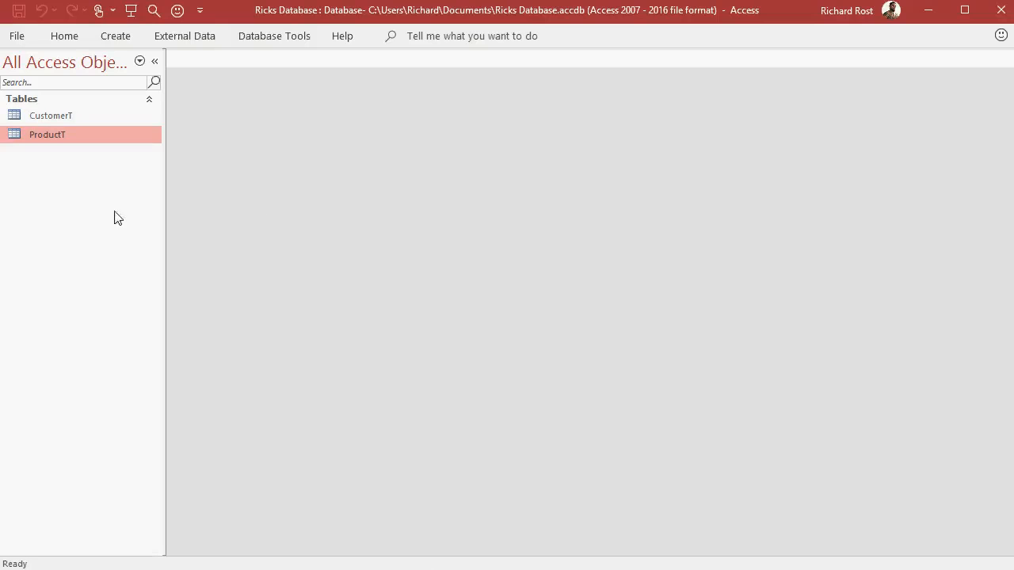
pyautogui.doubleClick(84, 117)
pyautogui.click(83, 139)
pyautogui.doubleClick(83, 136)
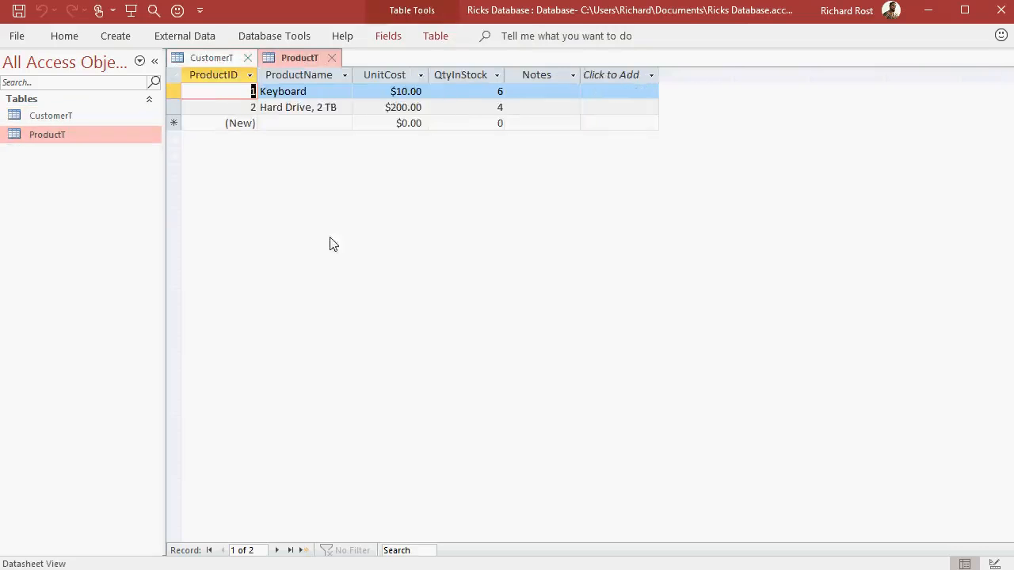
pyautogui.click(227, 62)
pyautogui.click(311, 62)
pyautogui.click(332, 59)
pyautogui.click(247, 57)
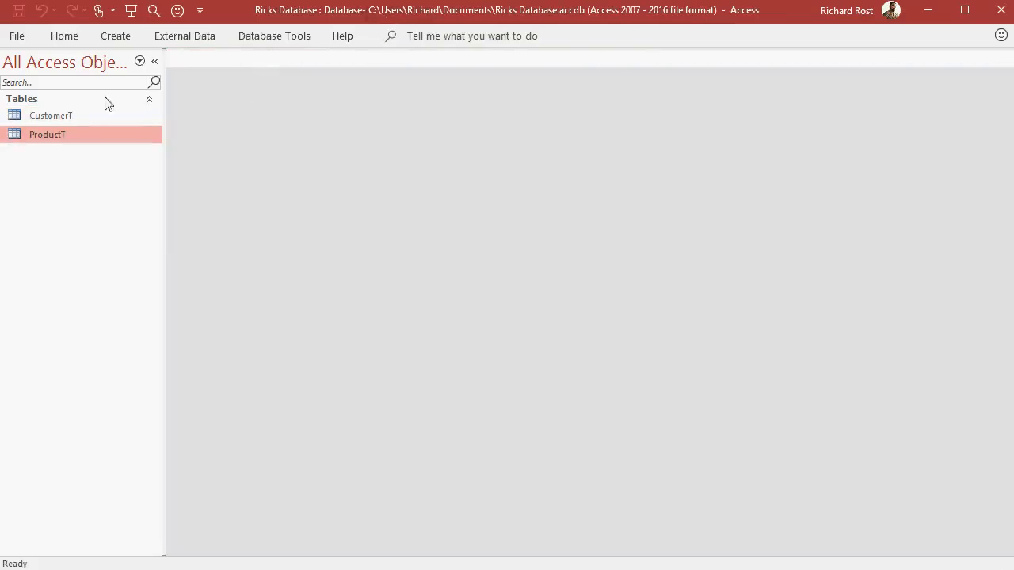
# - Set the current database's document windows to Overlapping Windows, then exit Access
pyautogui.click(19, 37)
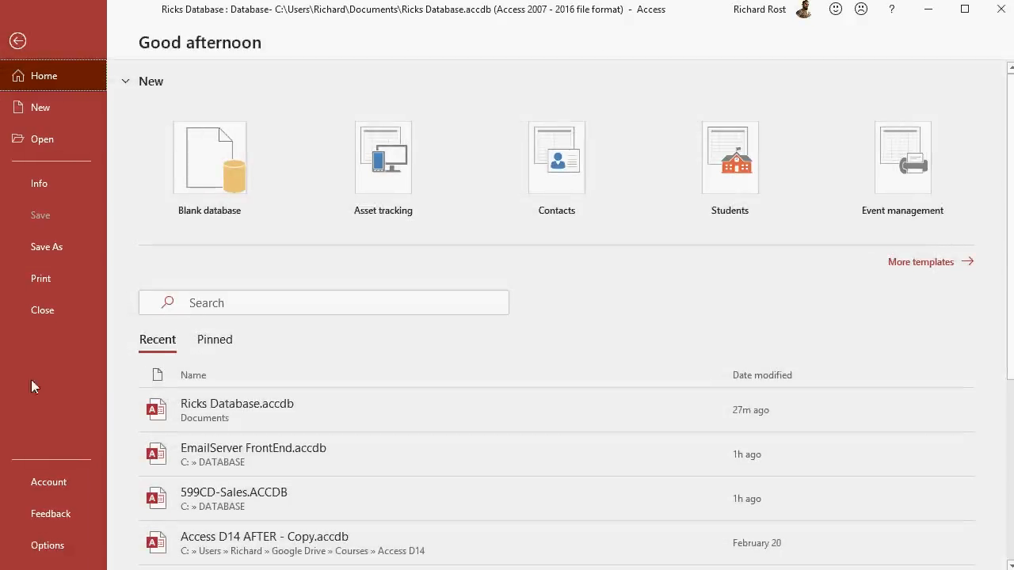
pyautogui.click(46, 547)
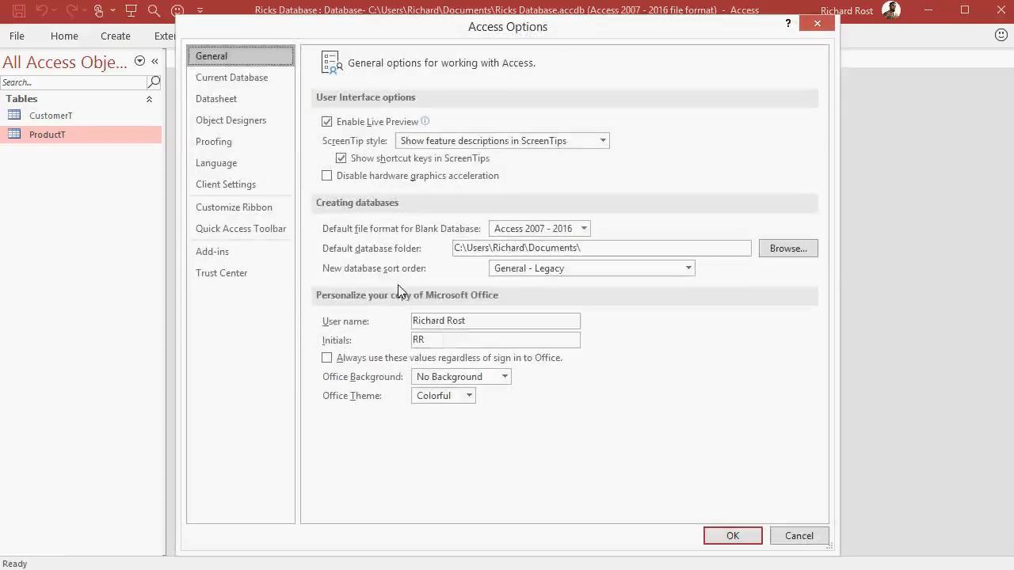
pyautogui.click(228, 77)
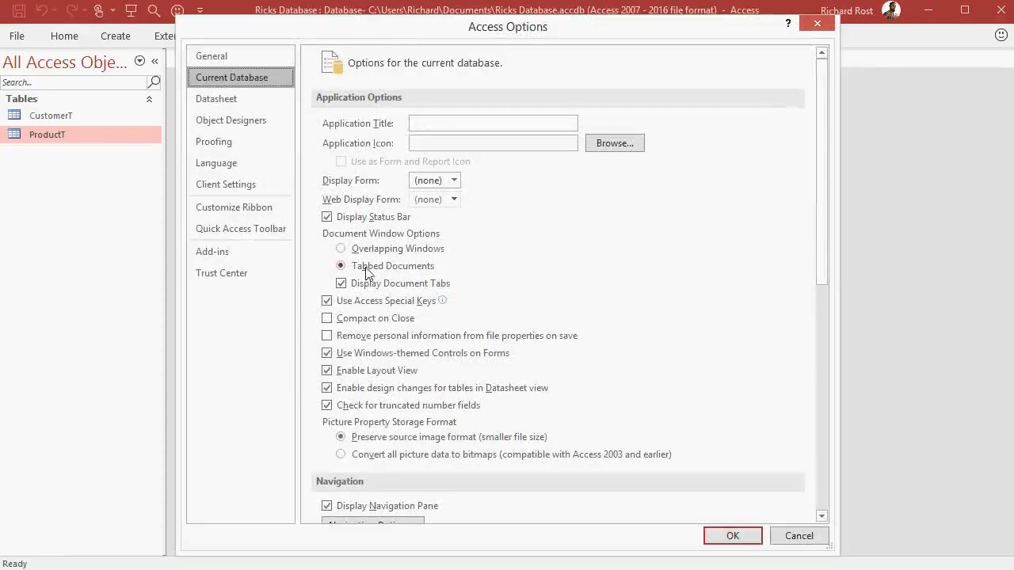
pyautogui.click(385, 252)
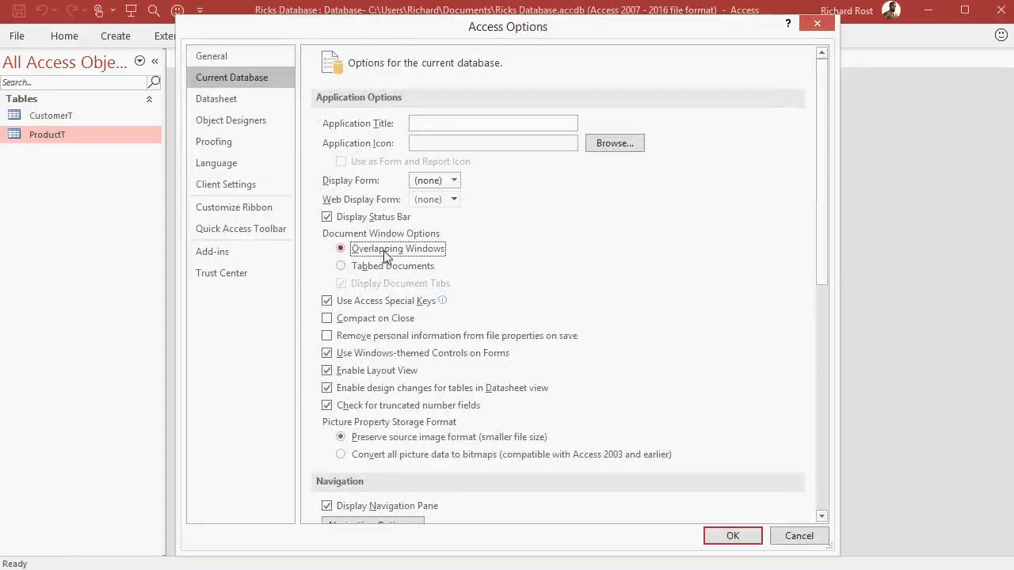
pyautogui.click(732, 540)
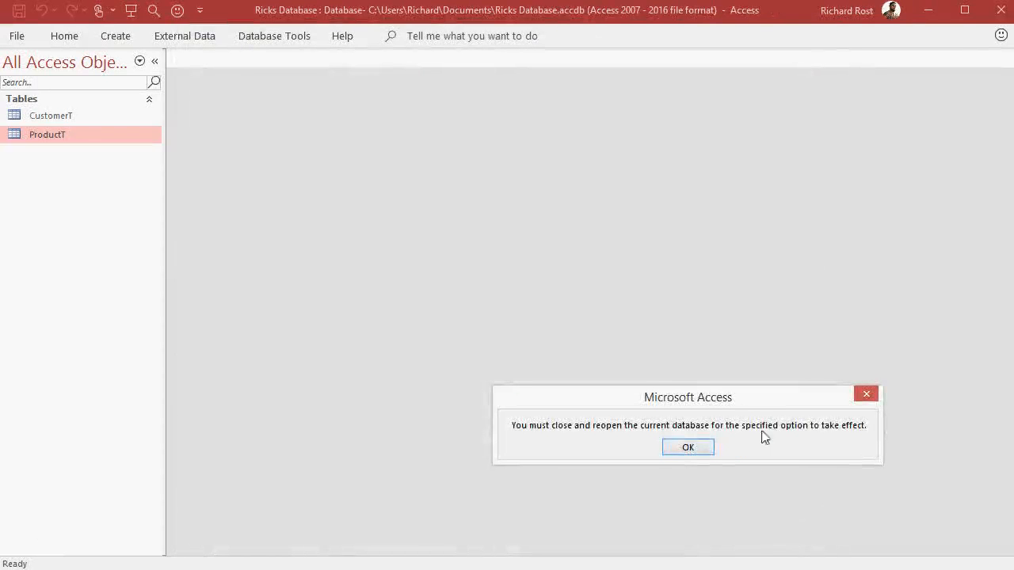
pyautogui.click(688, 448)
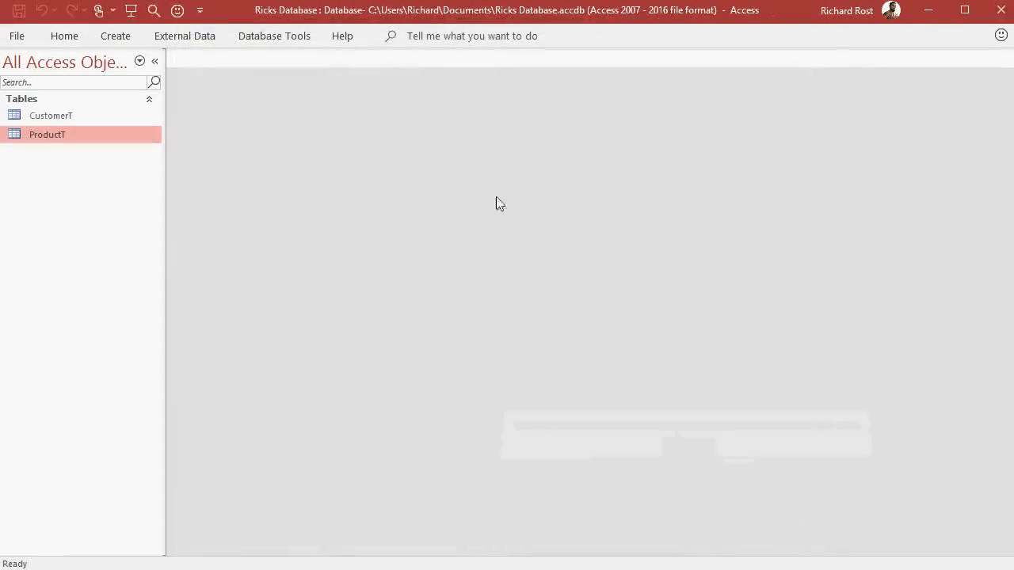
pyautogui.click(998, 12)
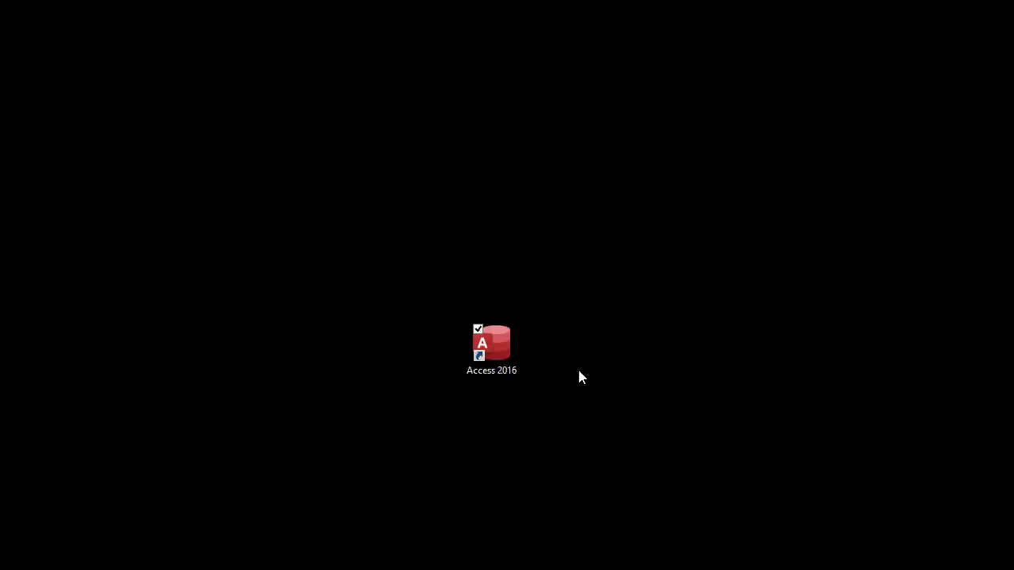
# - Relaunch Access, reopen Ricks Database from Recent, and enable its content
pyautogui.doubleClick(497, 355)
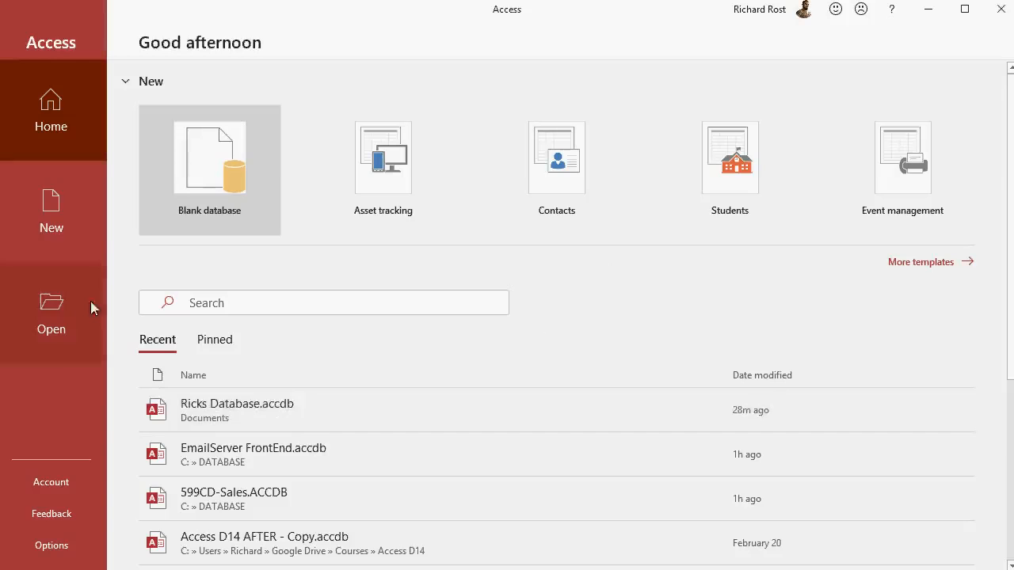
pyautogui.click(295, 404)
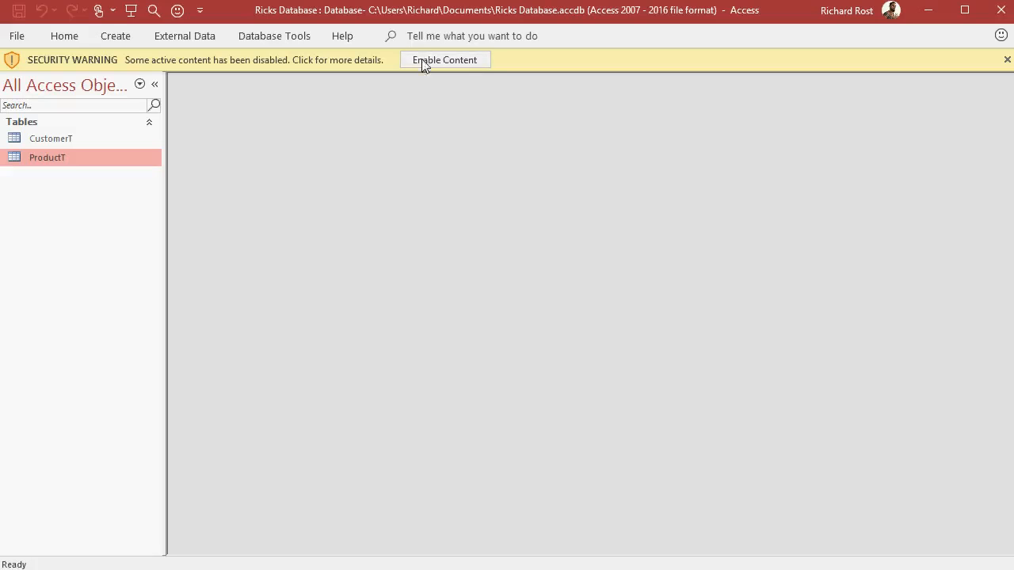
pyautogui.click(473, 62)
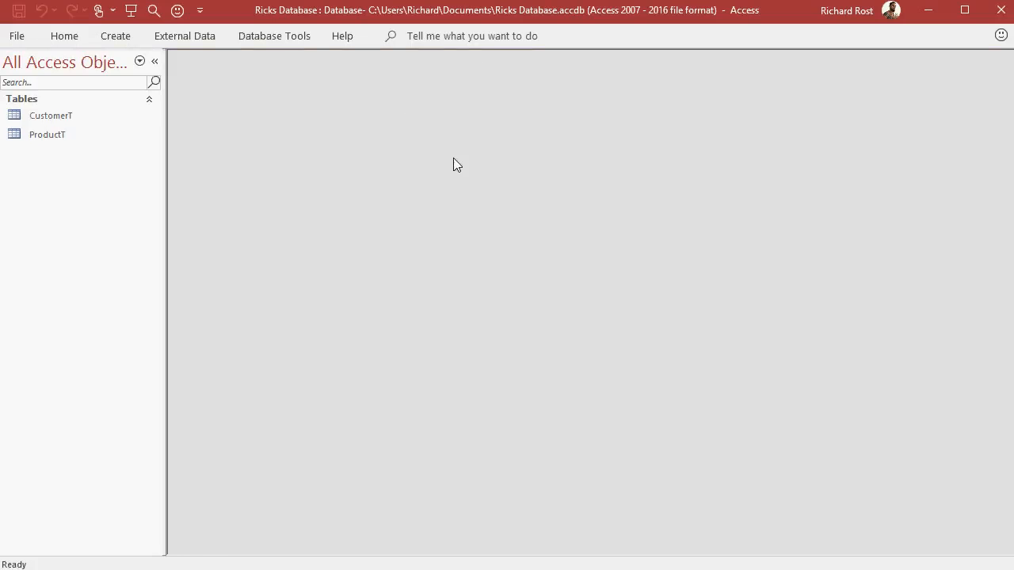
pyautogui.doubleClick(67, 116)
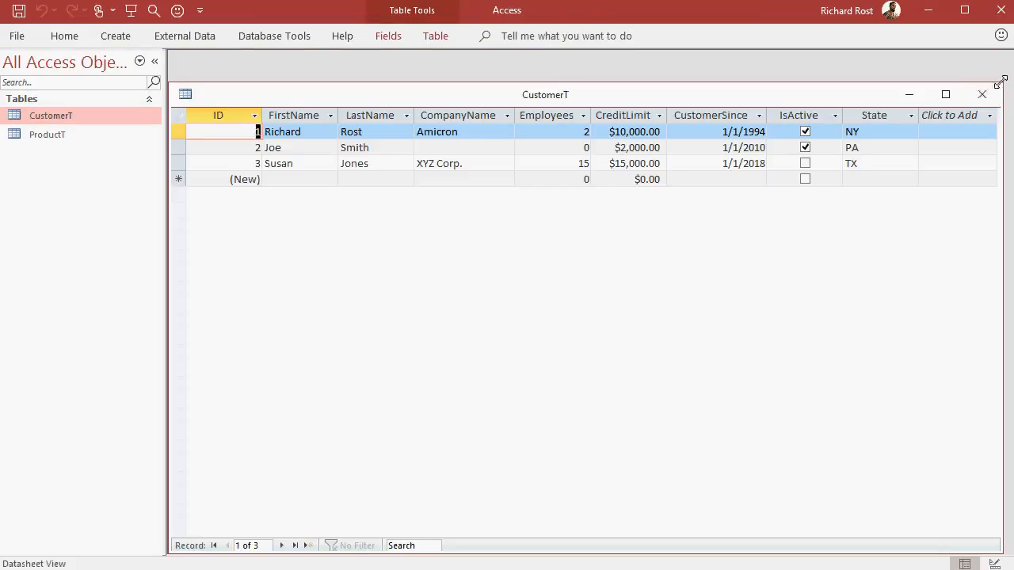
pyautogui.moveTo(1000, 81); pyautogui.dragTo(706, 166)
pyautogui.moveTo(470, 186); pyautogui.dragTo(495, 97)
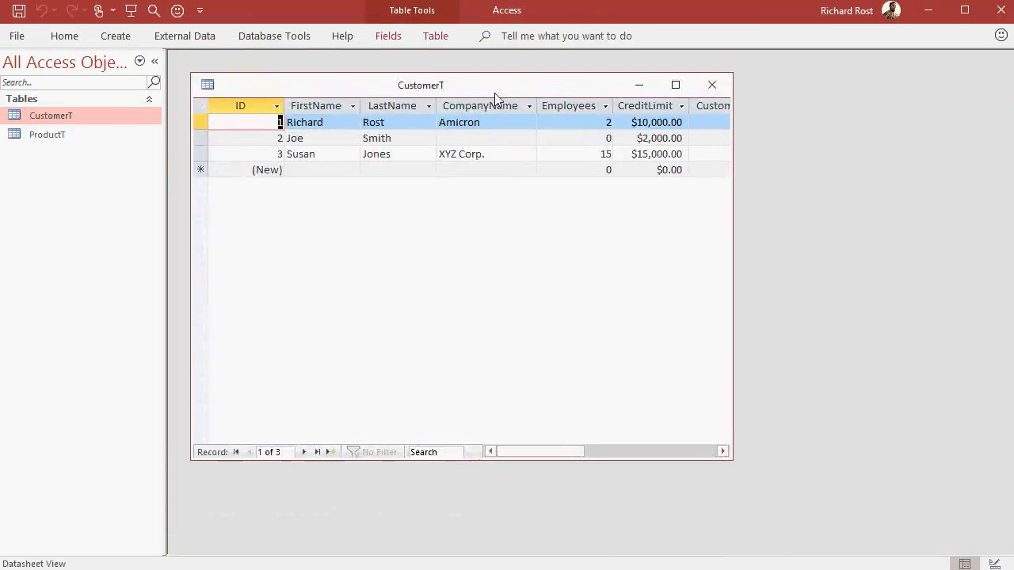
pyautogui.doubleClick(84, 140)
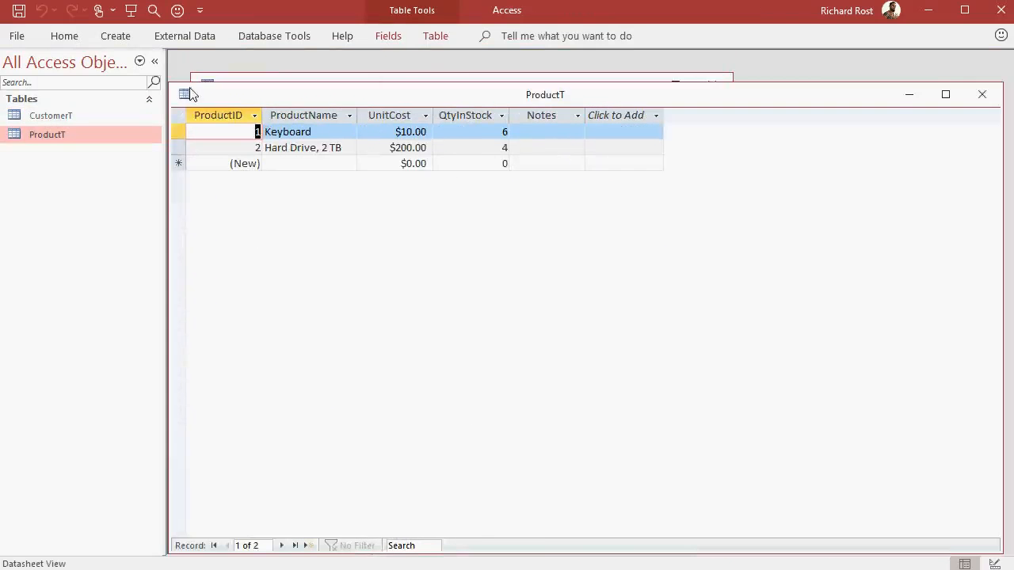
pyautogui.moveTo(171, 82); pyautogui.dragTo(379, 153)
pyautogui.moveTo(483, 171); pyautogui.dragTo(461, 133)
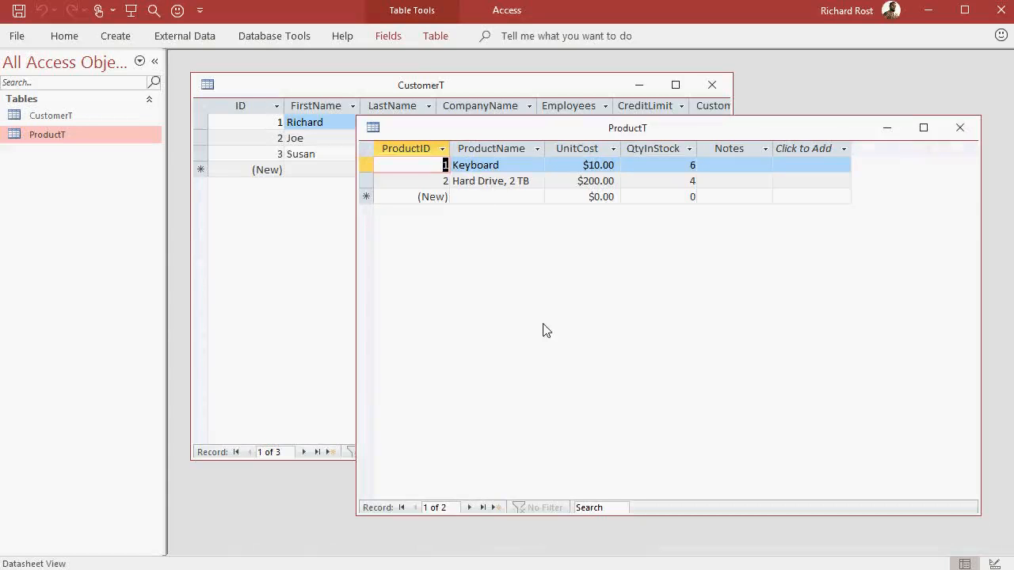
pyautogui.click(959, 128)
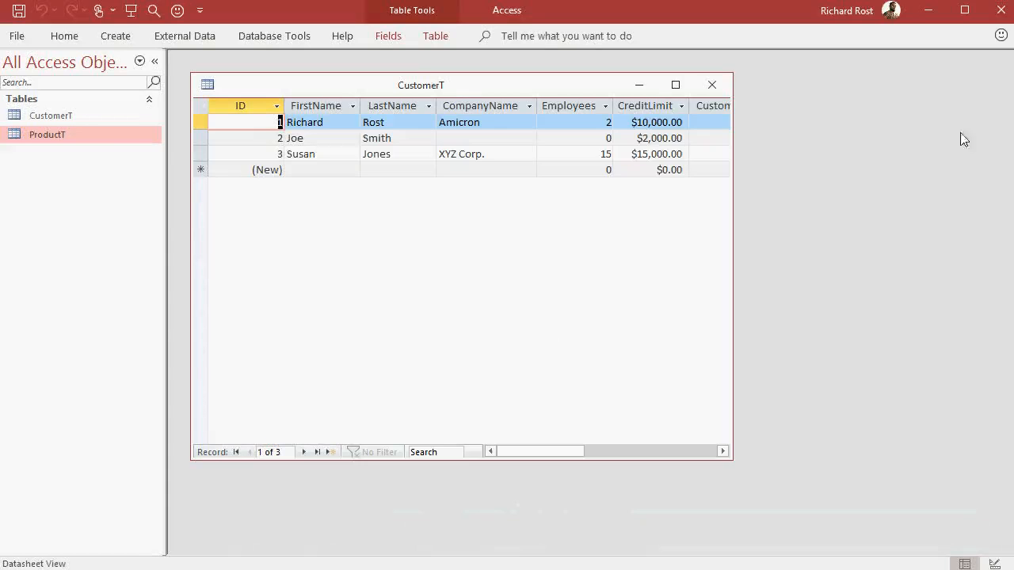
pyautogui.click(710, 87)
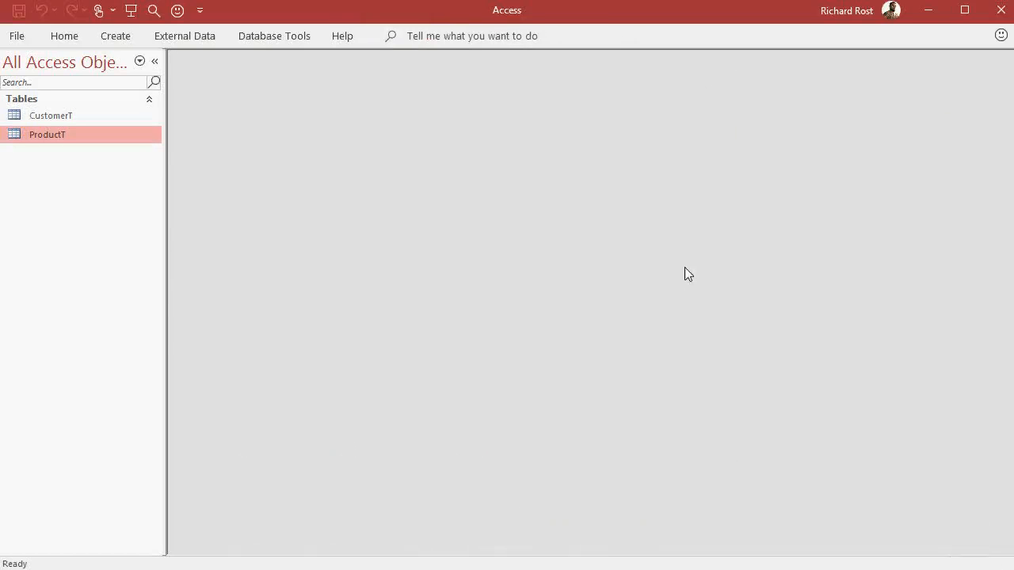
# - Open CustomerT, filter State to only NY, then remove the filter
pyautogui.doubleClick(50, 118)
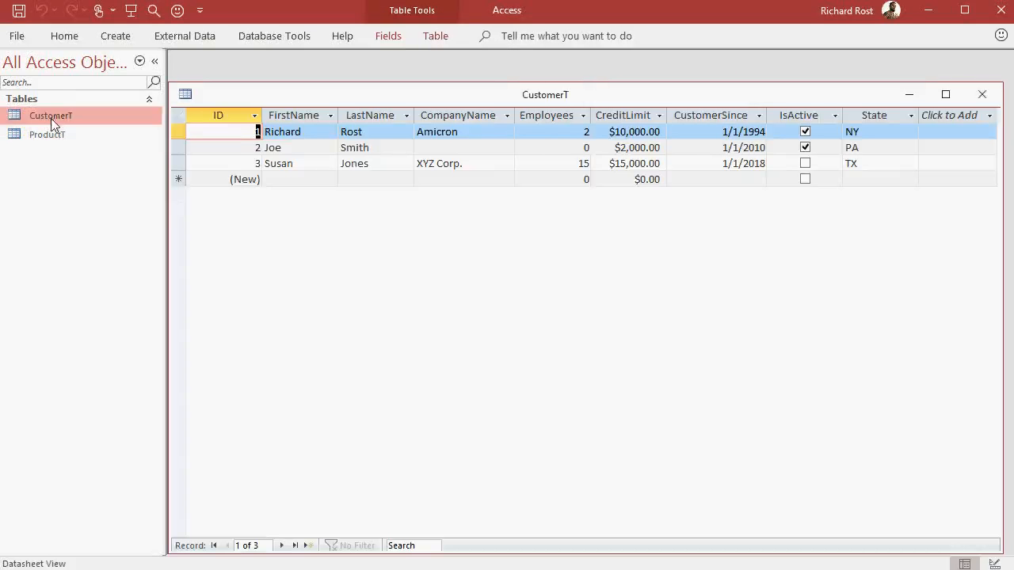
pyautogui.moveTo(591, 87); pyautogui.dragTo(594, 70)
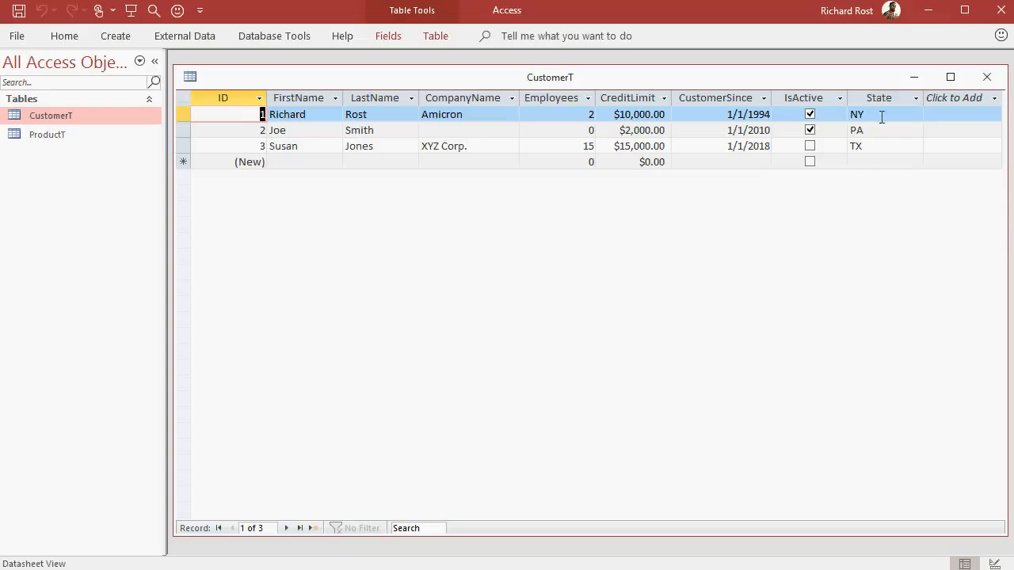
pyautogui.click(917, 97)
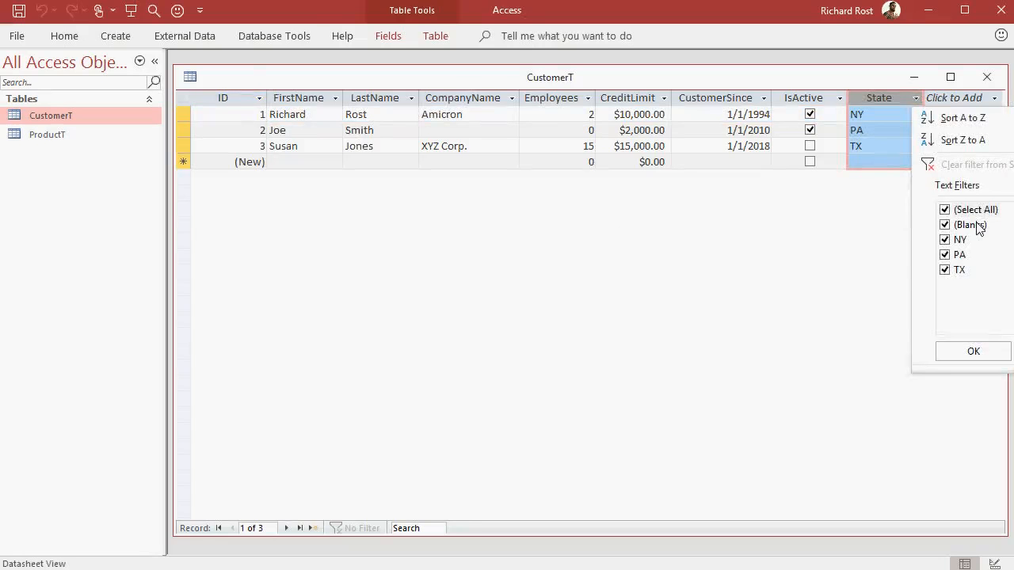
pyautogui.click(947, 210)
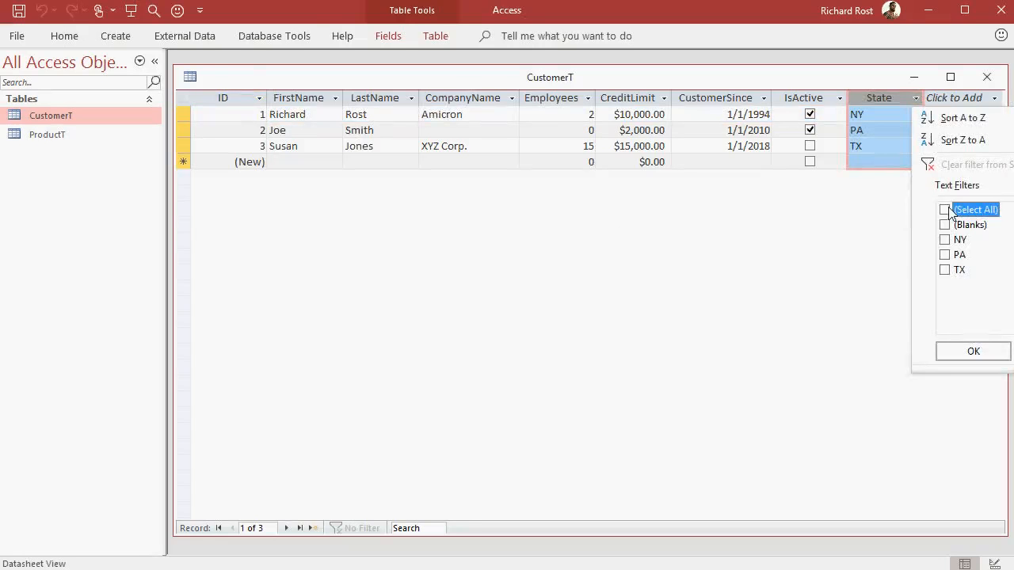
pyautogui.click(945, 239)
pyautogui.click(969, 351)
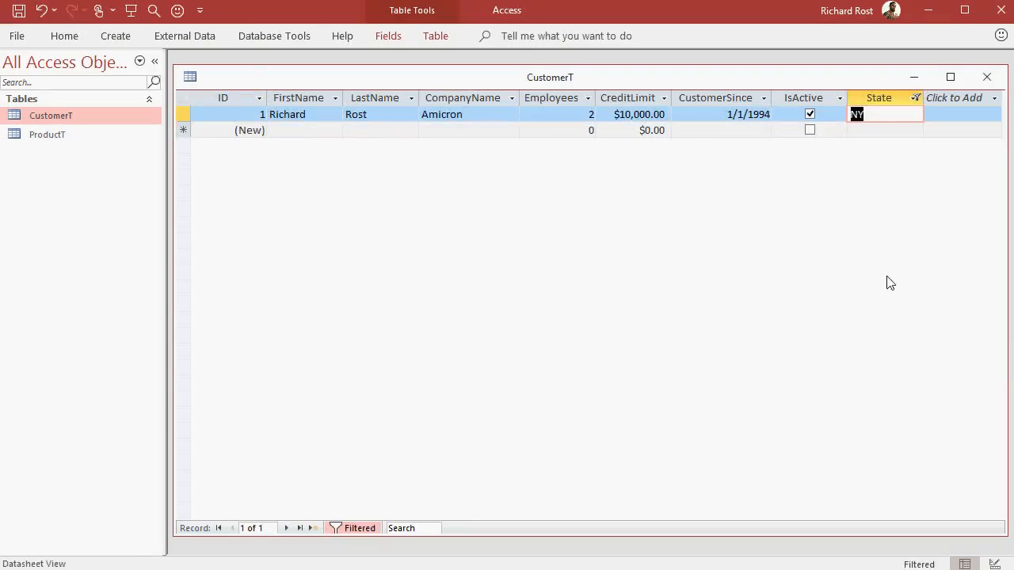
pyautogui.click(355, 529)
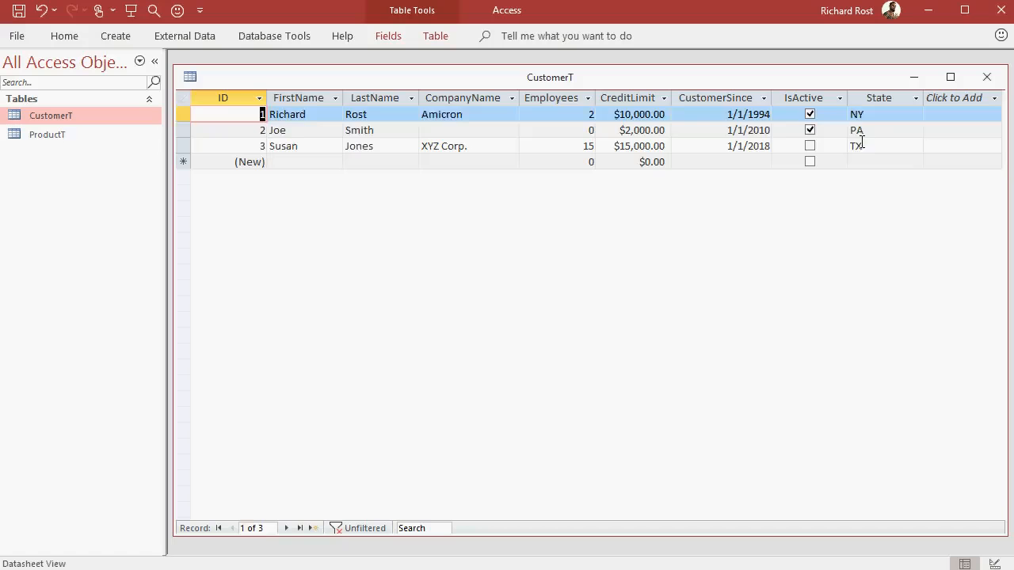
# - Change the third customer's State from TX to NY
pyautogui.moveTo(875, 149); pyautogui.dragTo(831, 147)
pyautogui.write('NY')
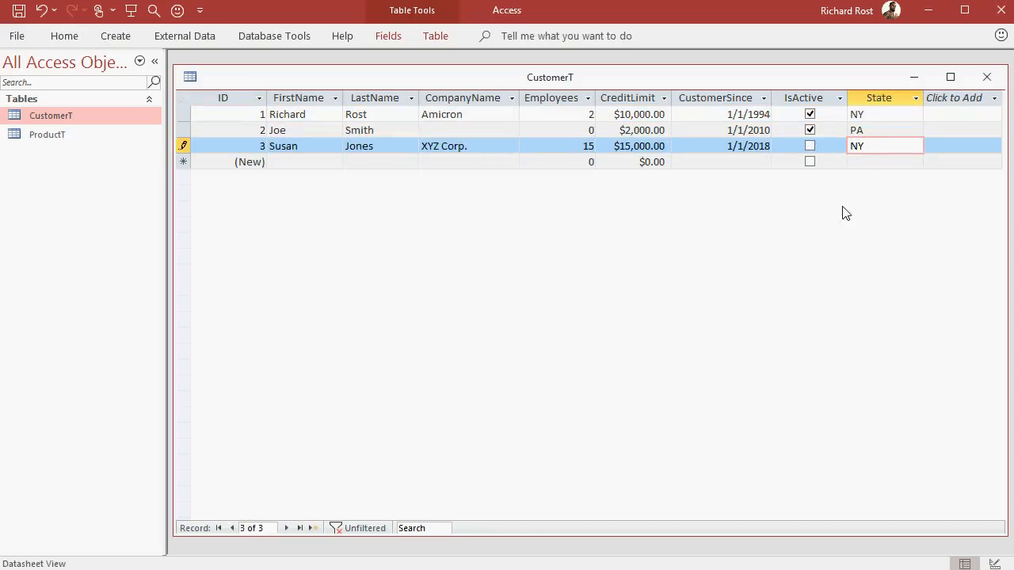
pyautogui.click(868, 160)
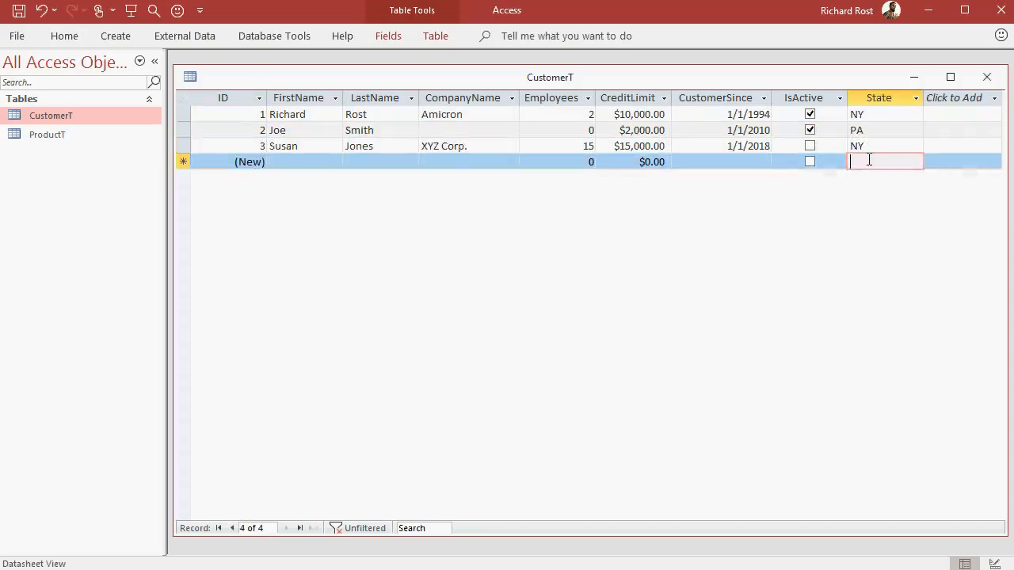
# - Filter State to NY again, then remove the filter to show all customers
pyautogui.click(917, 99)
pyautogui.click(944, 209)
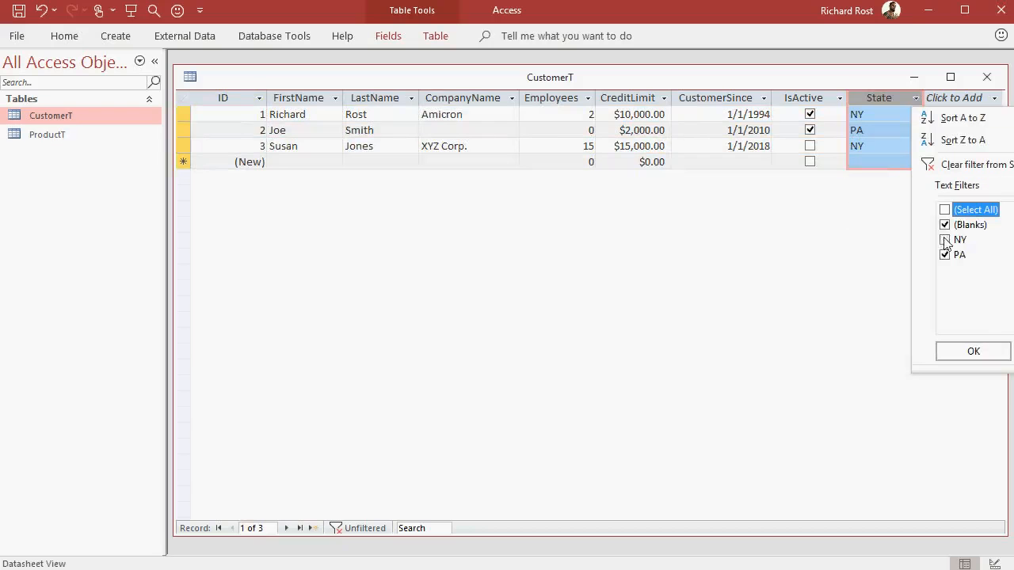
pyautogui.click(944, 255)
pyautogui.click(945, 255)
pyautogui.click(944, 239)
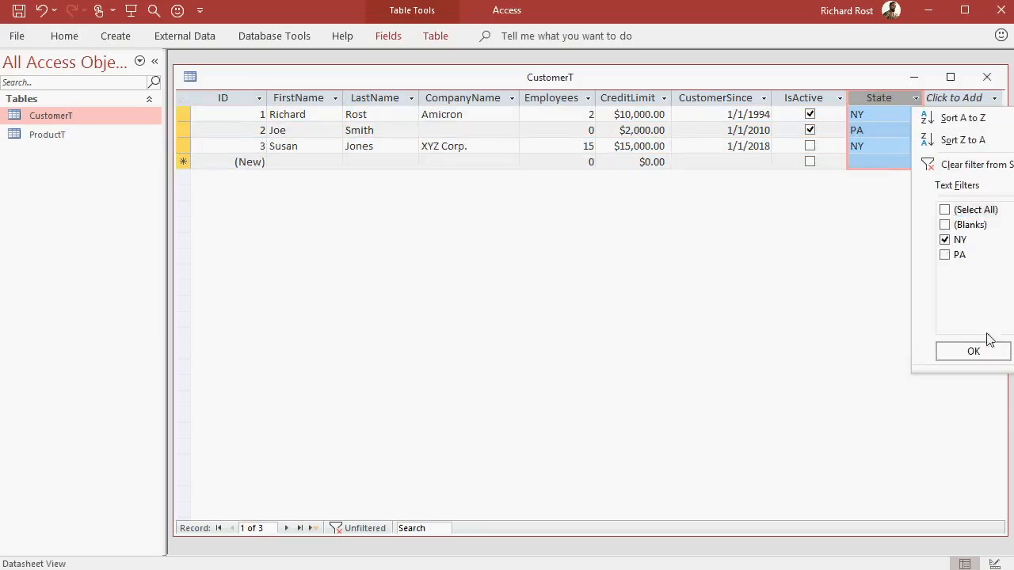
pyautogui.click(974, 351)
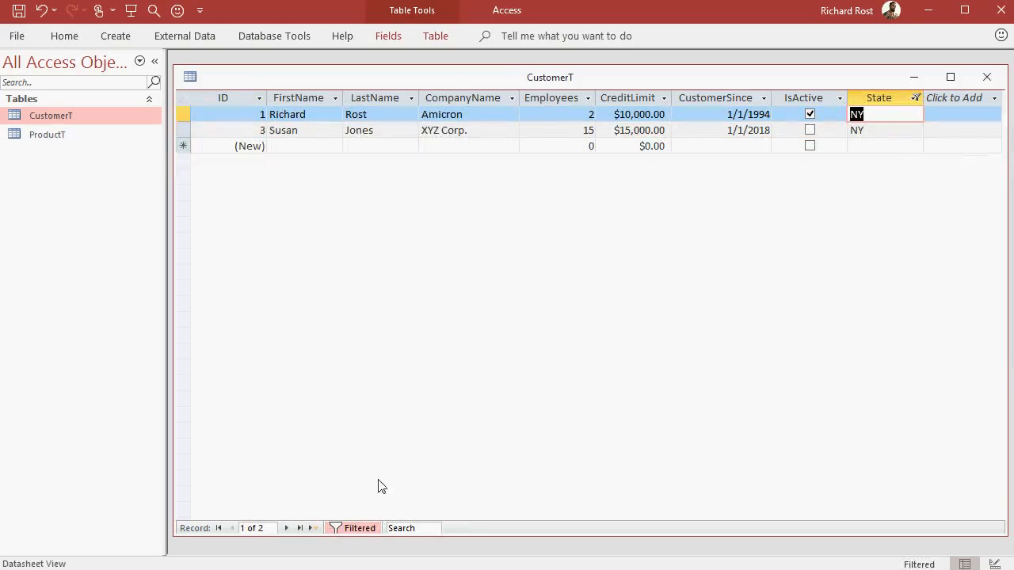
pyautogui.click(351, 527)
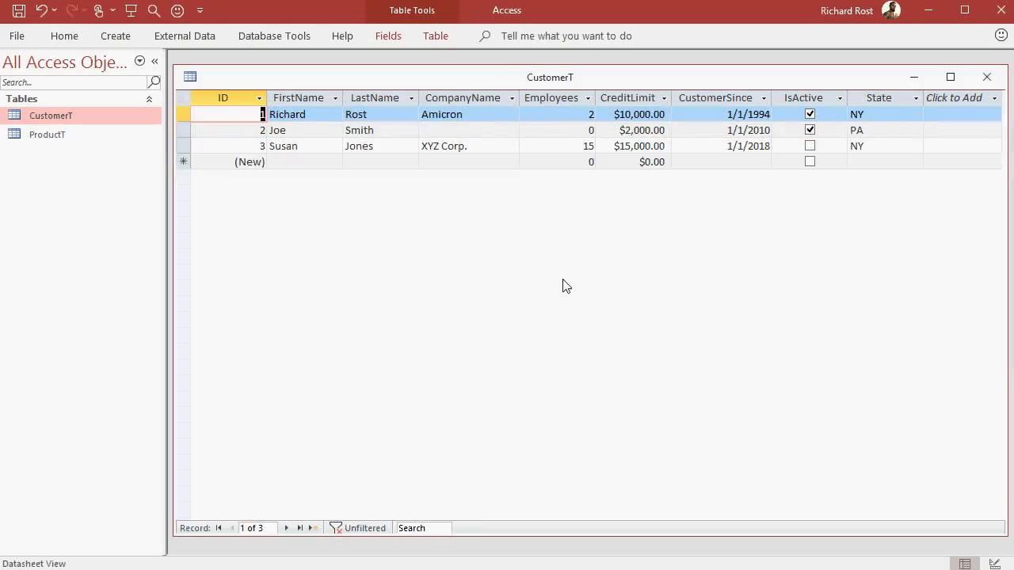
pyautogui.hotkey('ctrl', 'End')
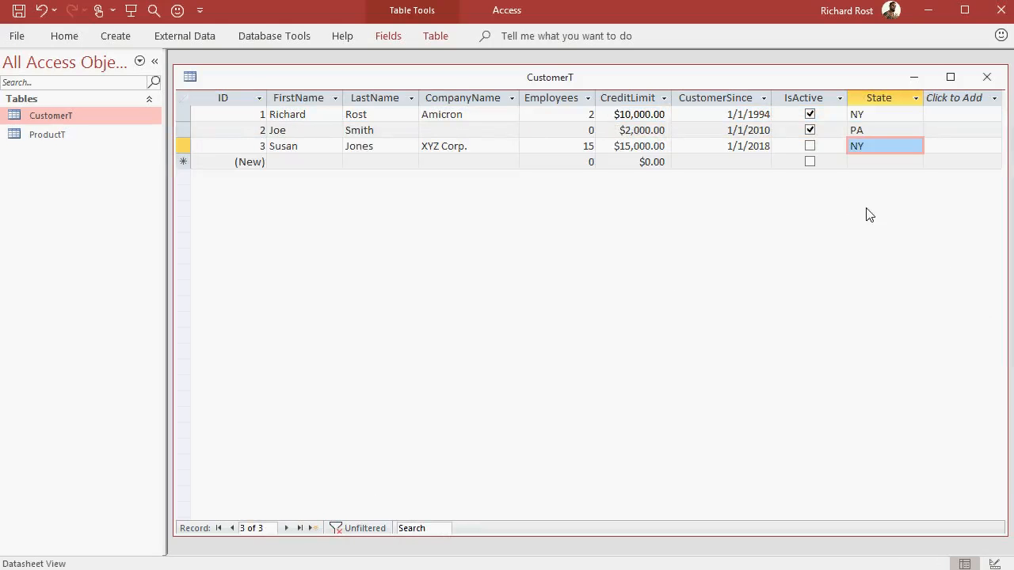
# - Filter CreditLimit to at least 10000, then remove the filter
pyautogui.click(664, 98)
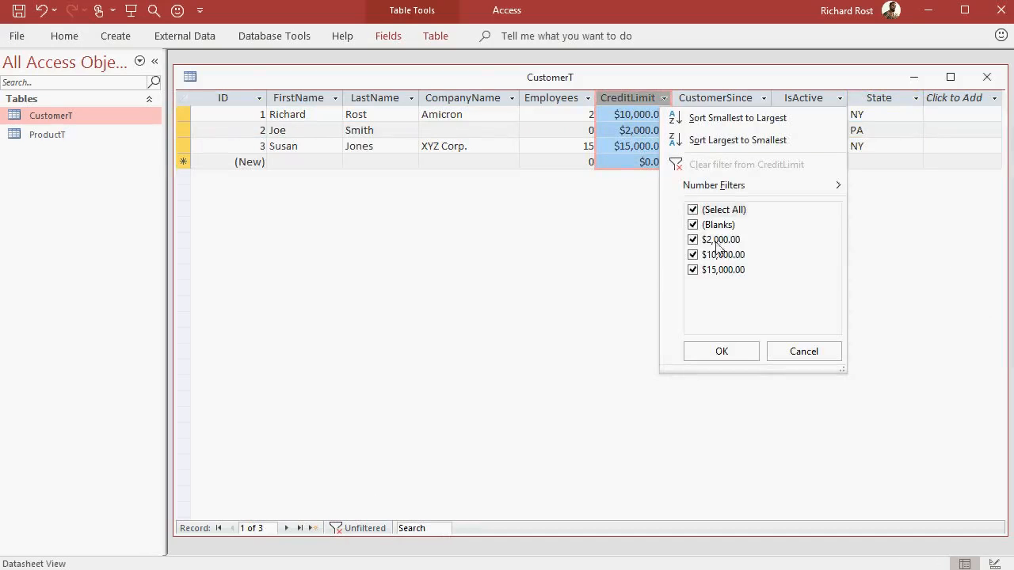
pyautogui.moveTo(757, 185)
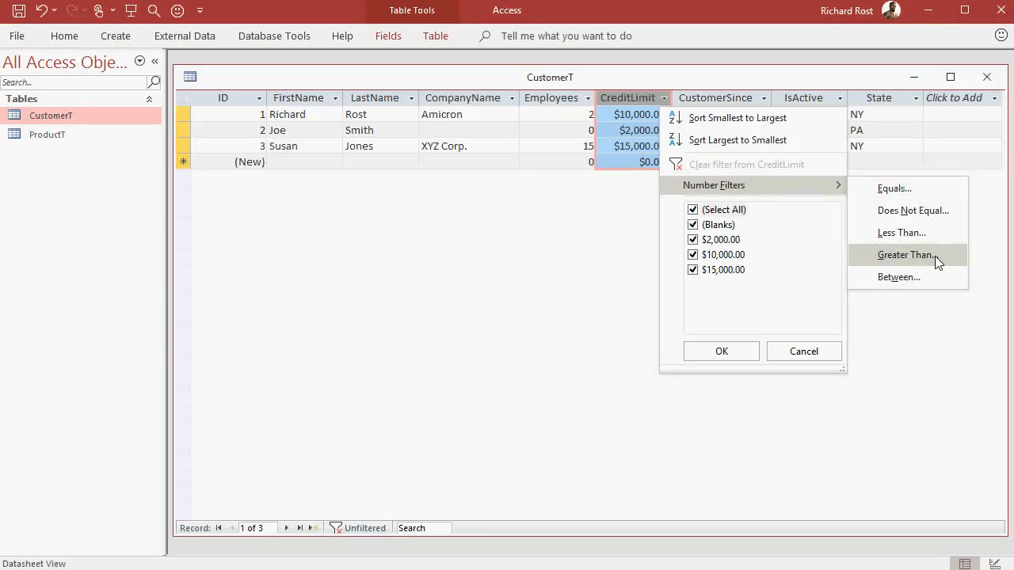
pyautogui.click(908, 255)
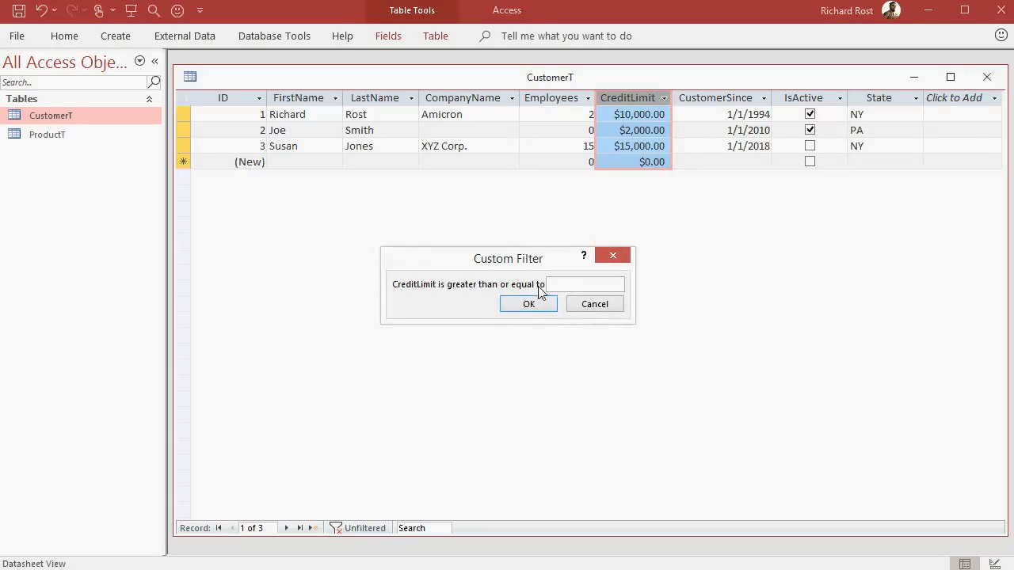
pyautogui.write('10000')
pyautogui.press('Return')
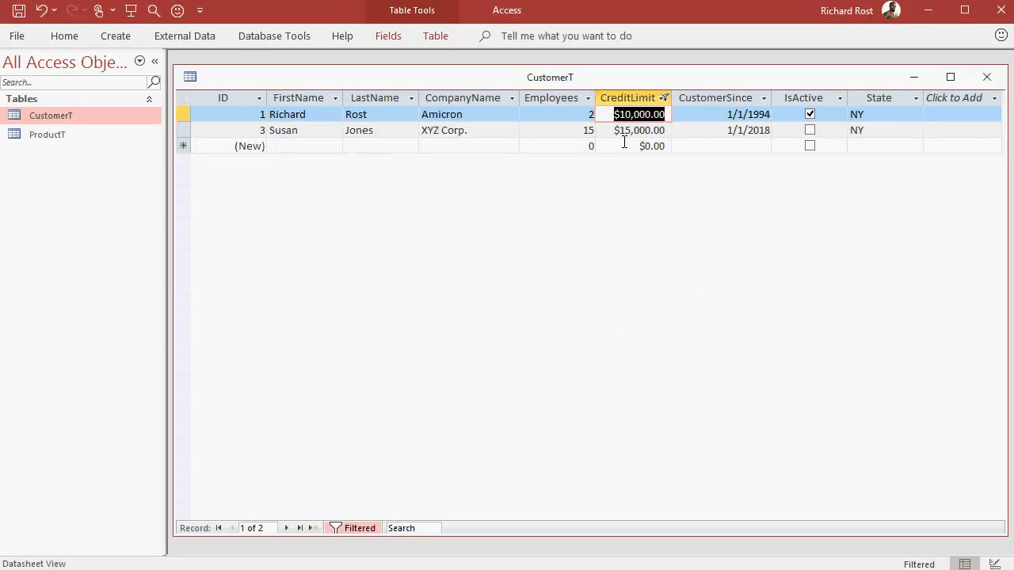
pyautogui.click(354, 527)
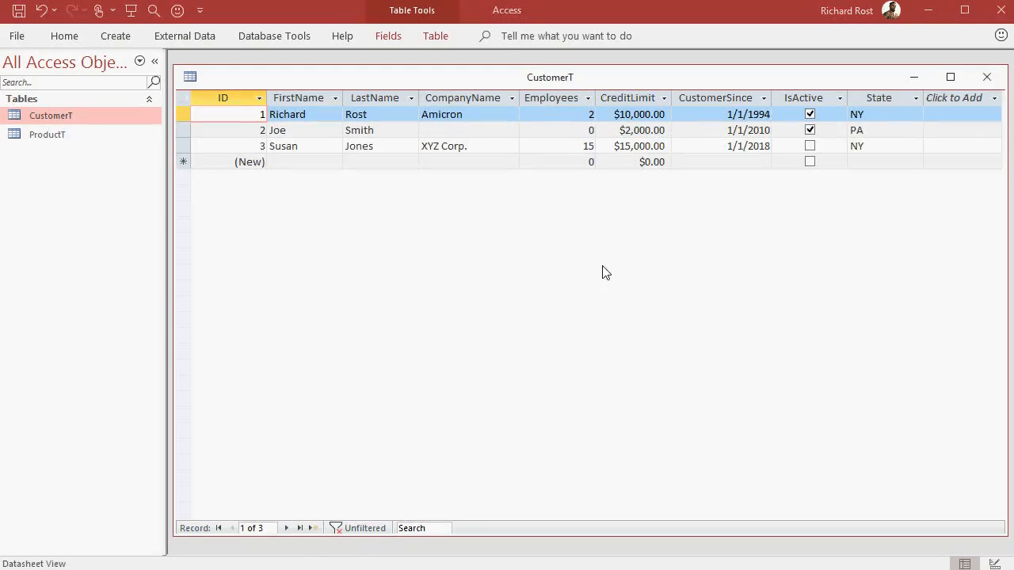
# - Filter CustomerT to State NY only and CreditLimit of at least 10,000
pyautogui.click(917, 98)
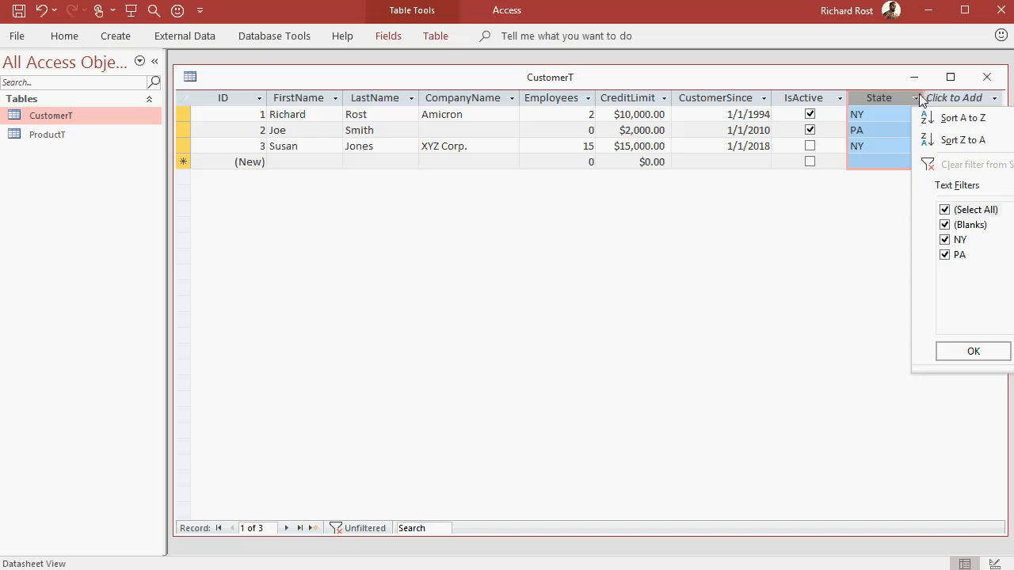
pyautogui.click(945, 210)
pyautogui.click(944, 239)
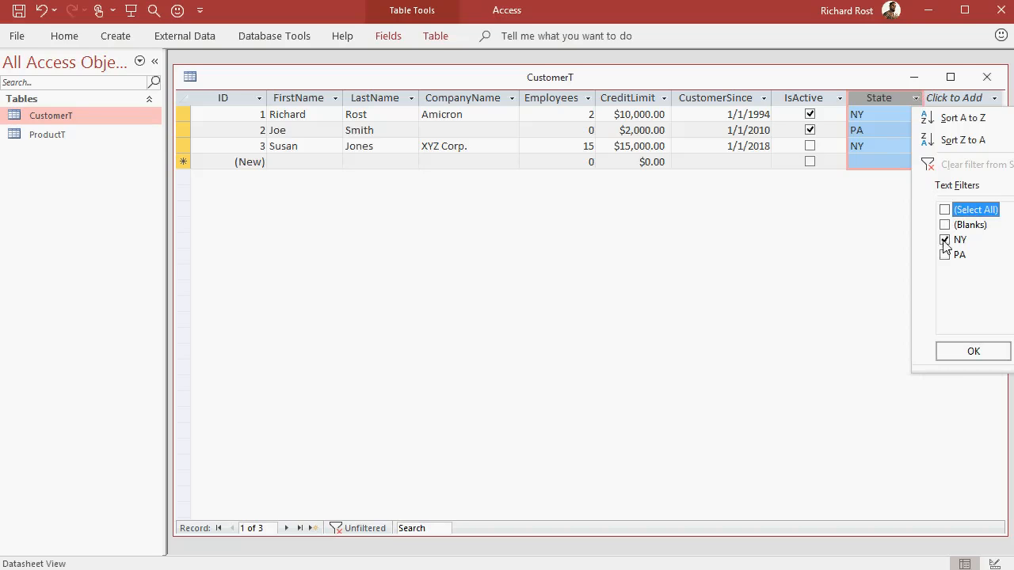
pyautogui.click(973, 351)
pyautogui.click(664, 100)
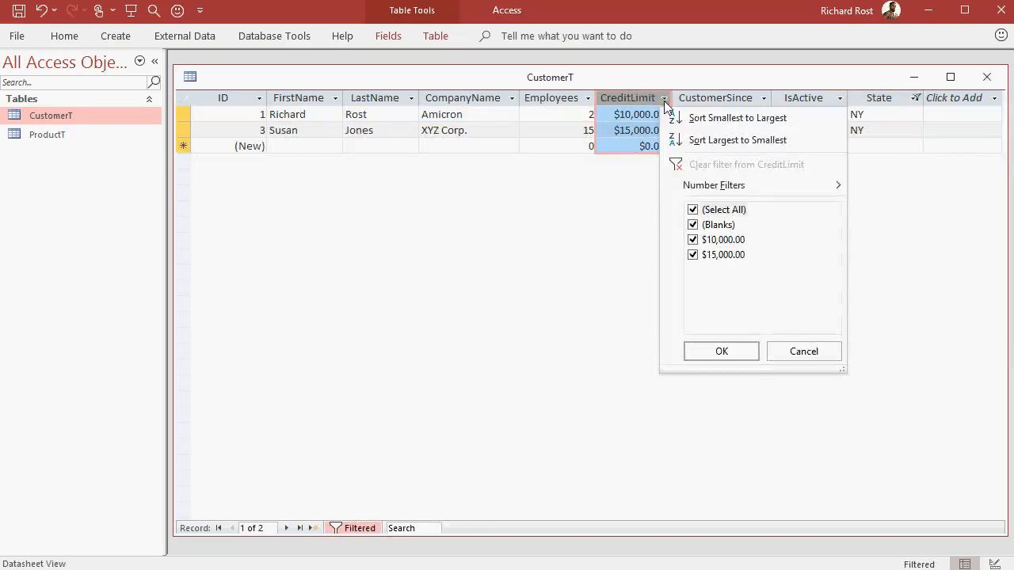
pyautogui.click(907, 256)
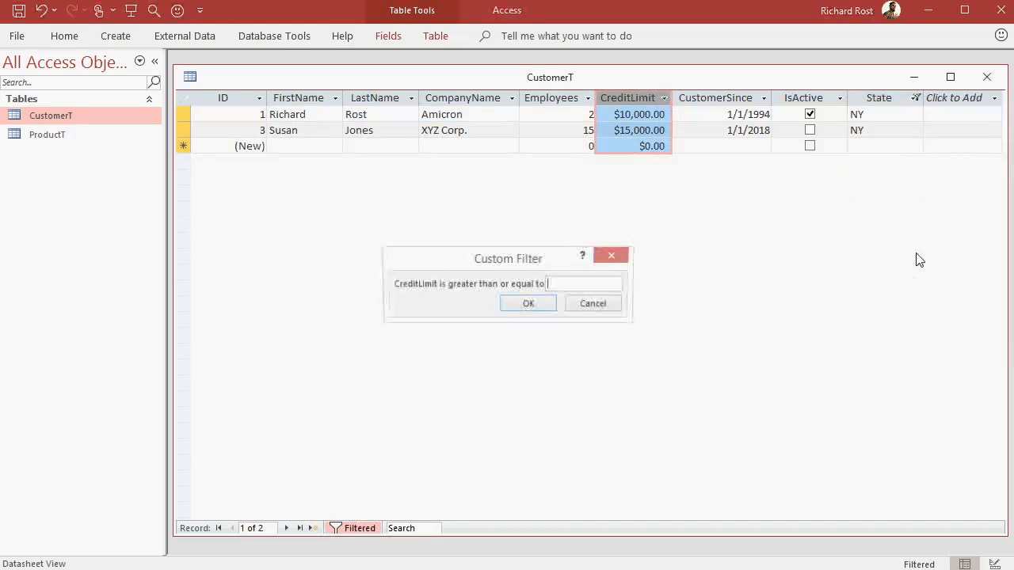
pyautogui.write('10,000')
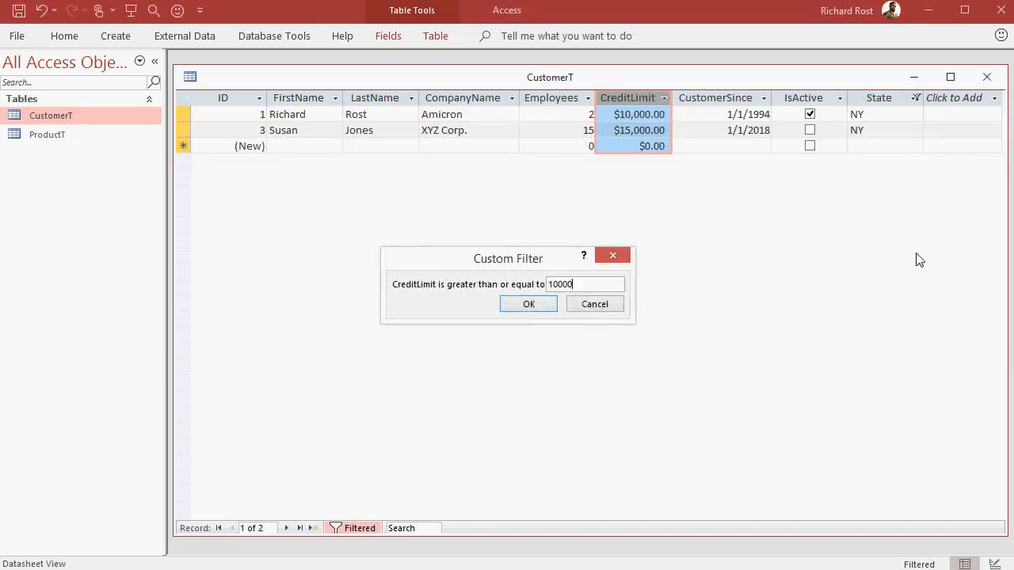
pyautogui.press('Return')
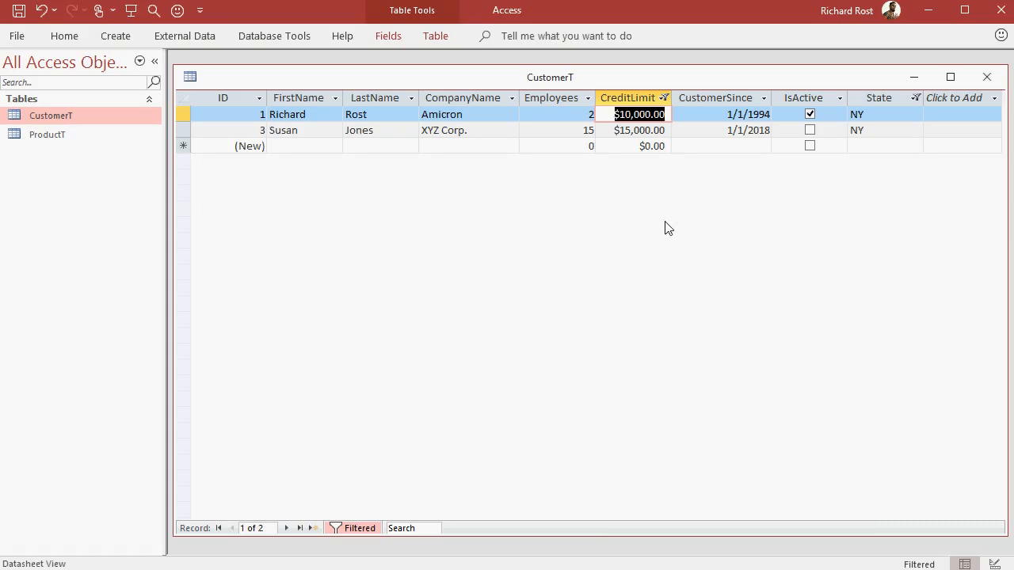
# - Turn the filters off, then close CustomerT and save its design changes
pyautogui.click(363, 528)
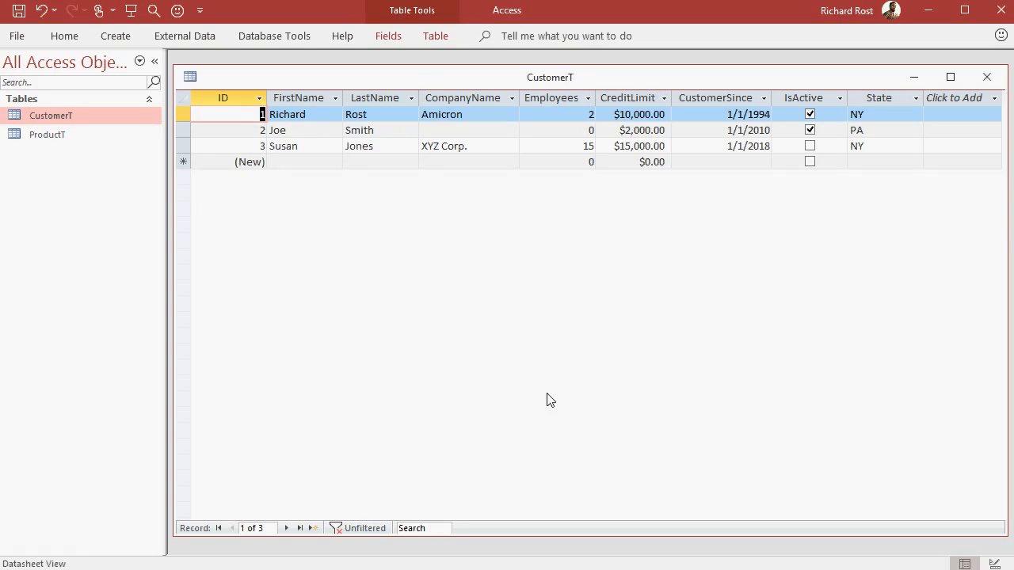
pyautogui.click(986, 77)
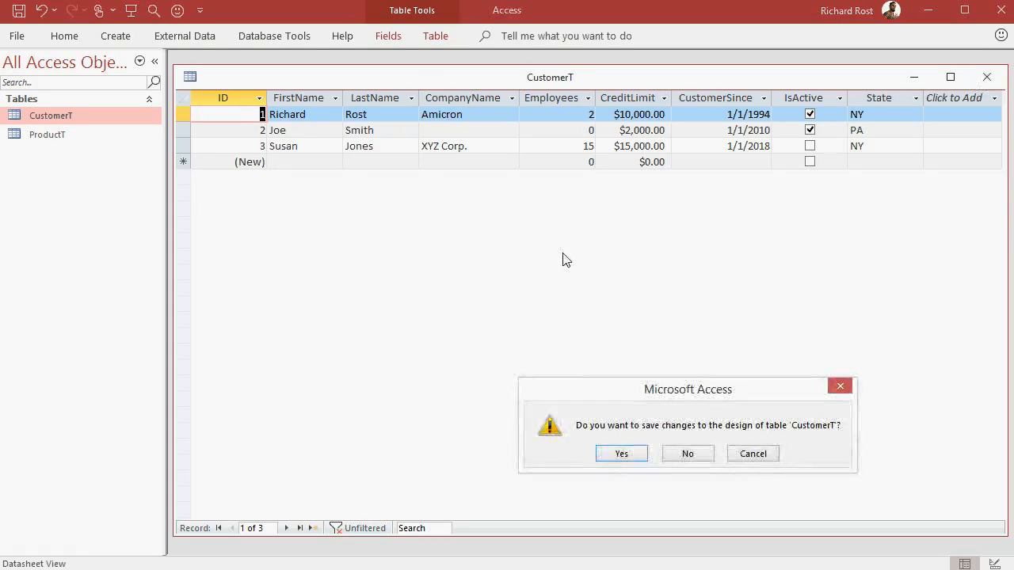
pyautogui.click(622, 454)
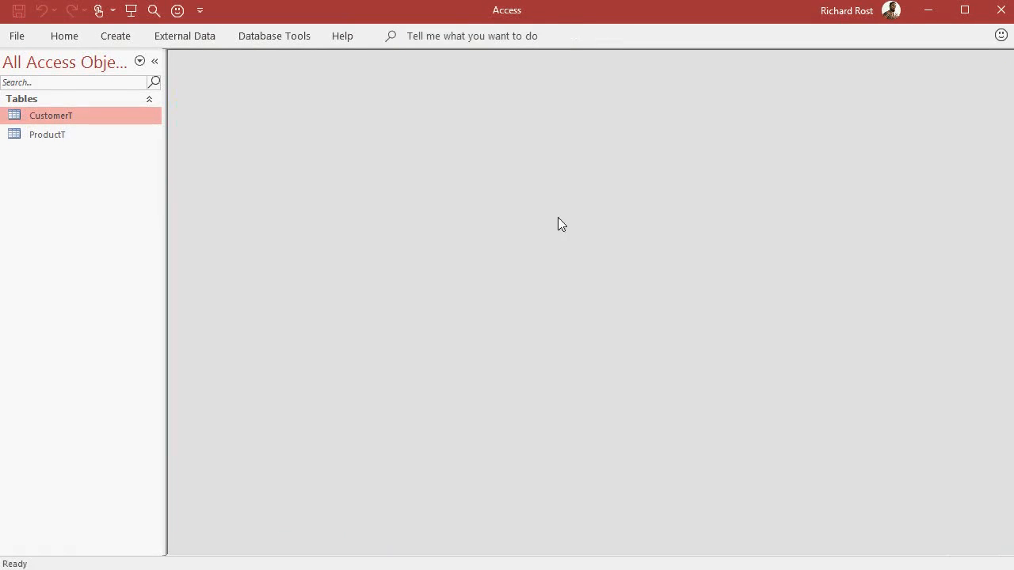
# - Create a new Query Design query and add only the CustomerT table to it
pyautogui.click(120, 38)
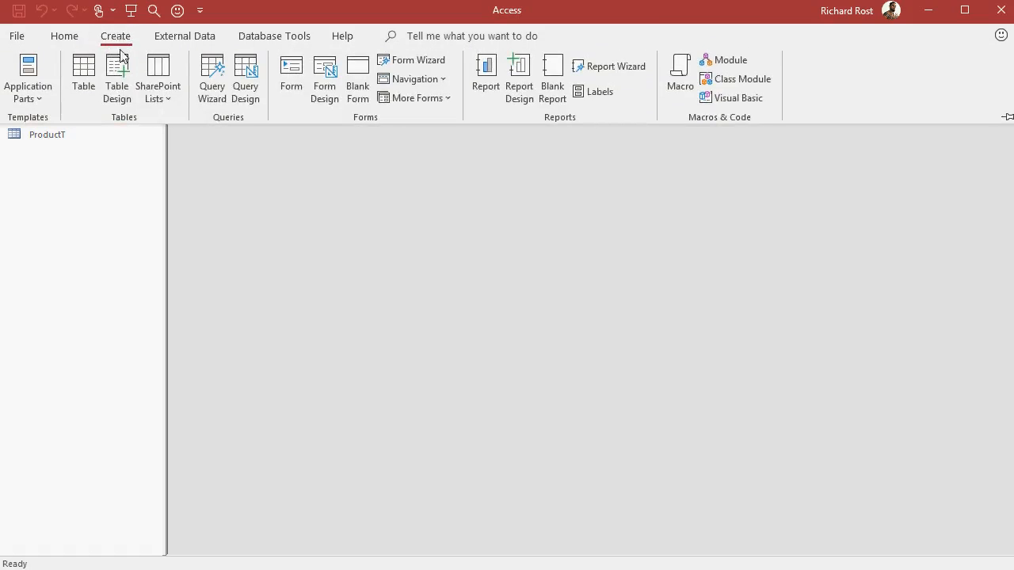
pyautogui.click(249, 94)
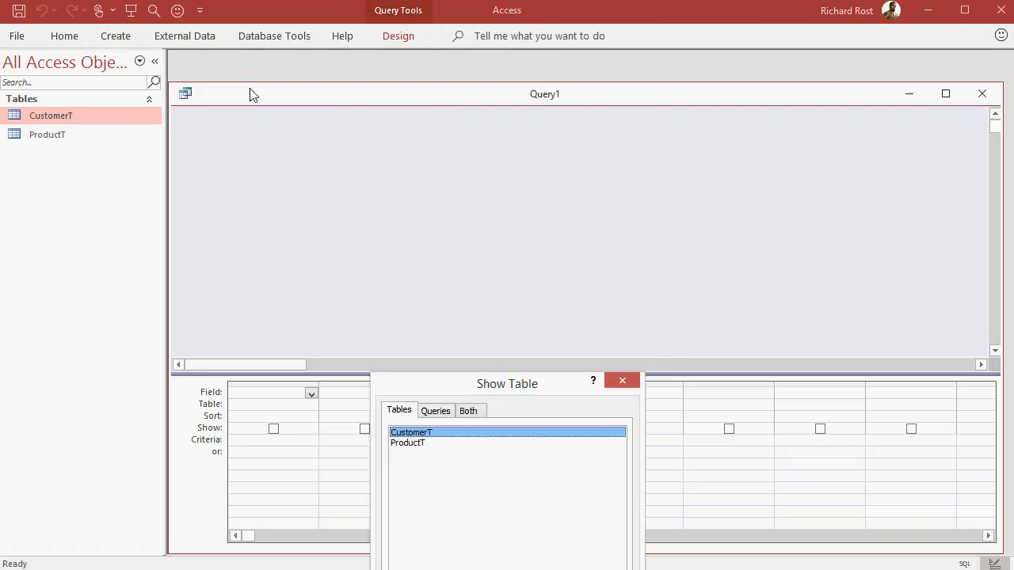
pyautogui.moveTo(502, 387); pyautogui.dragTo(556, 97)
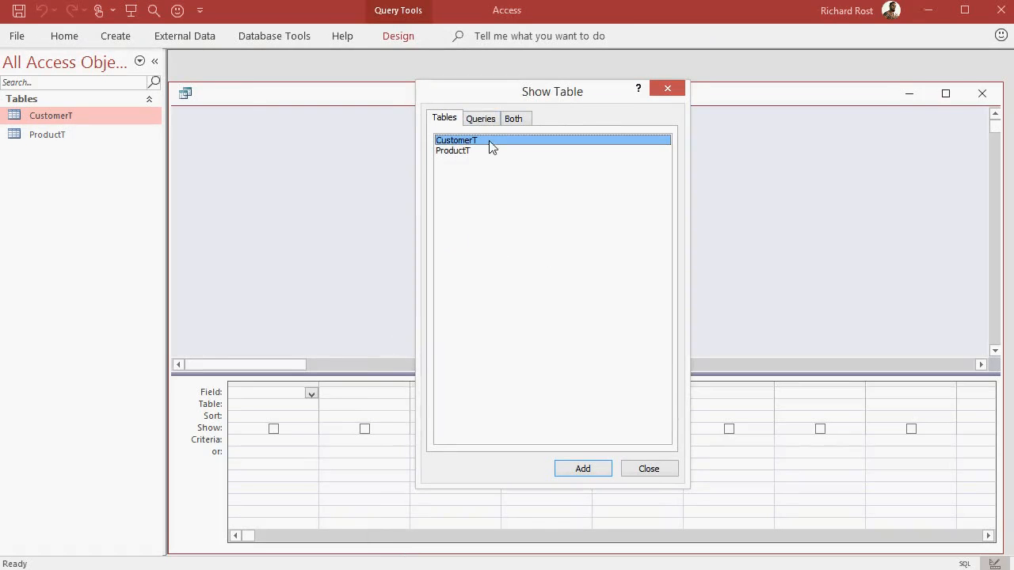
pyautogui.click(584, 470)
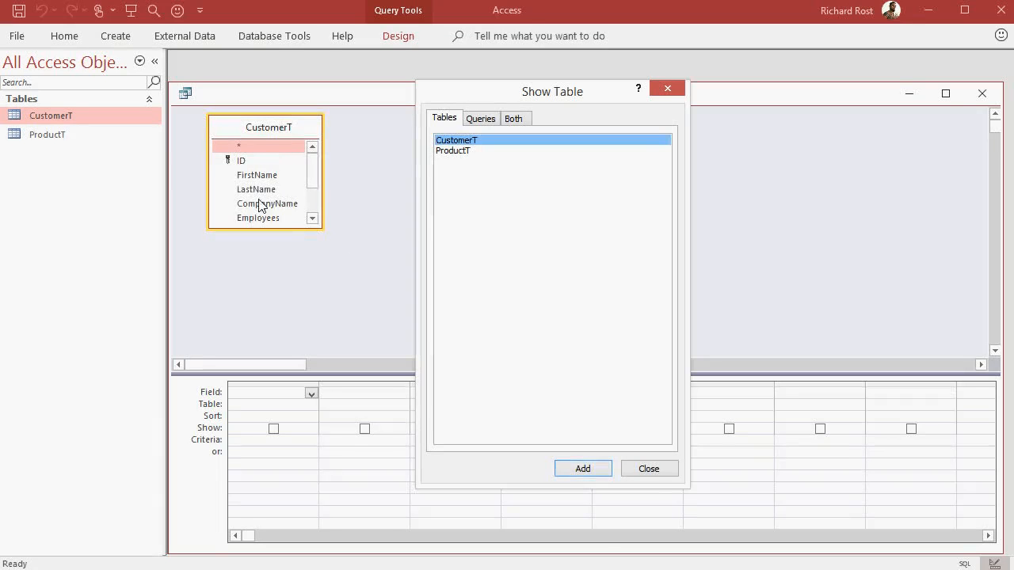
pyautogui.click(670, 475)
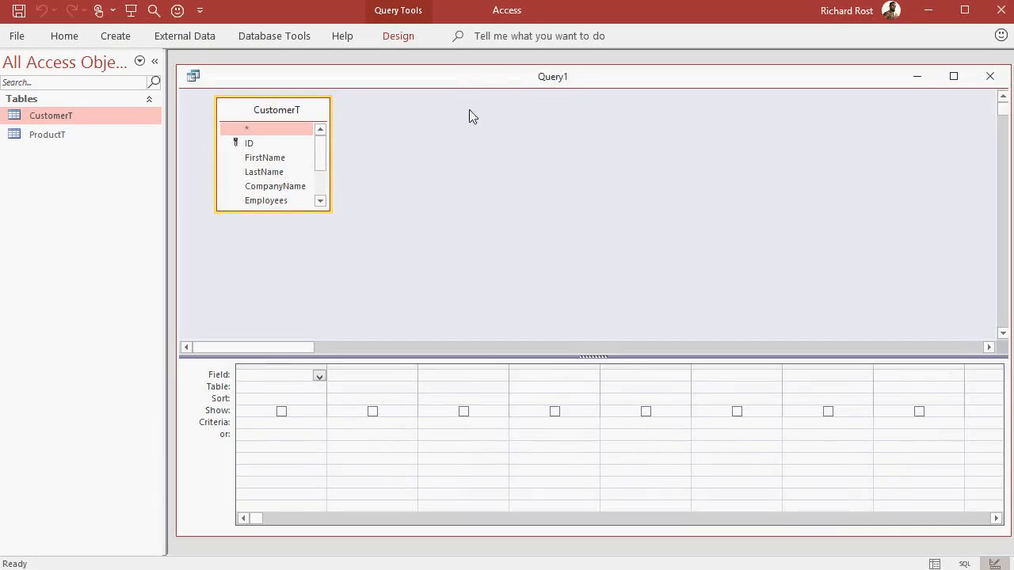
pyautogui.moveTo(473, 83); pyautogui.dragTo(474, 84)
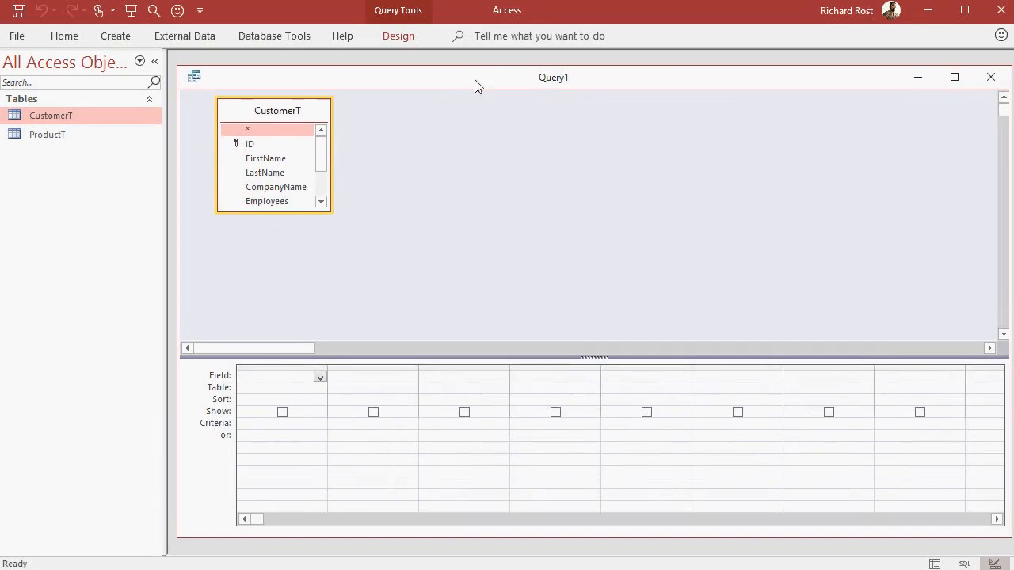
# - Make the CustomerT field list taller, then add the ID field to the grid and remove it again
pyautogui.moveTo(287, 211); pyautogui.dragTo(290, 303)
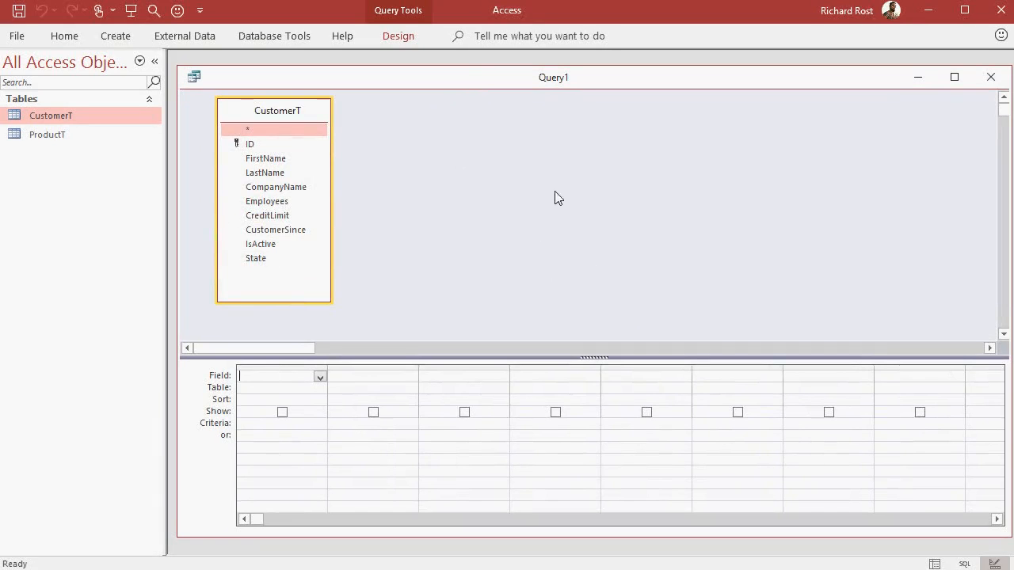
pyautogui.click(253, 144)
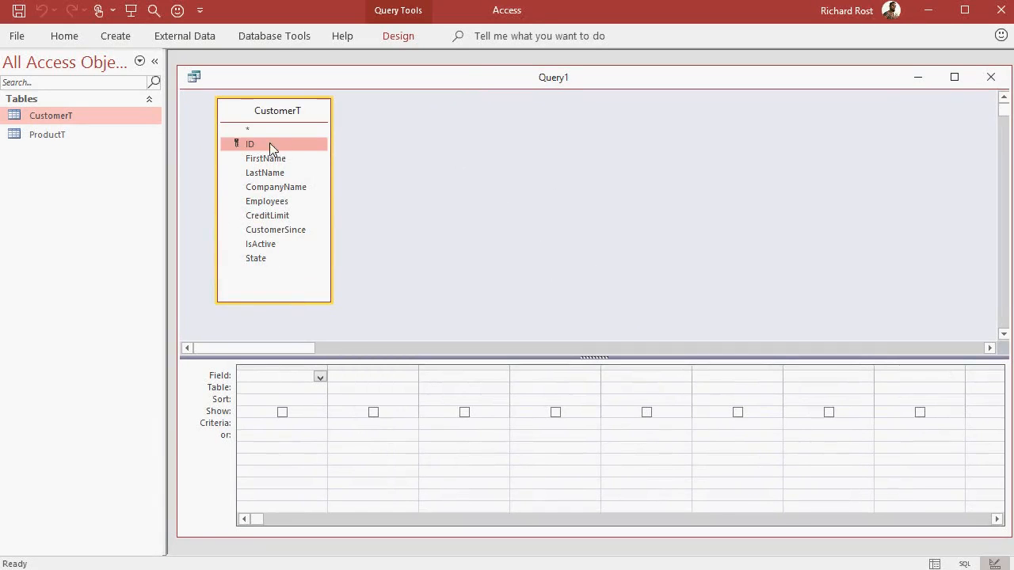
pyautogui.moveTo(269, 143); pyautogui.dragTo(279, 389)
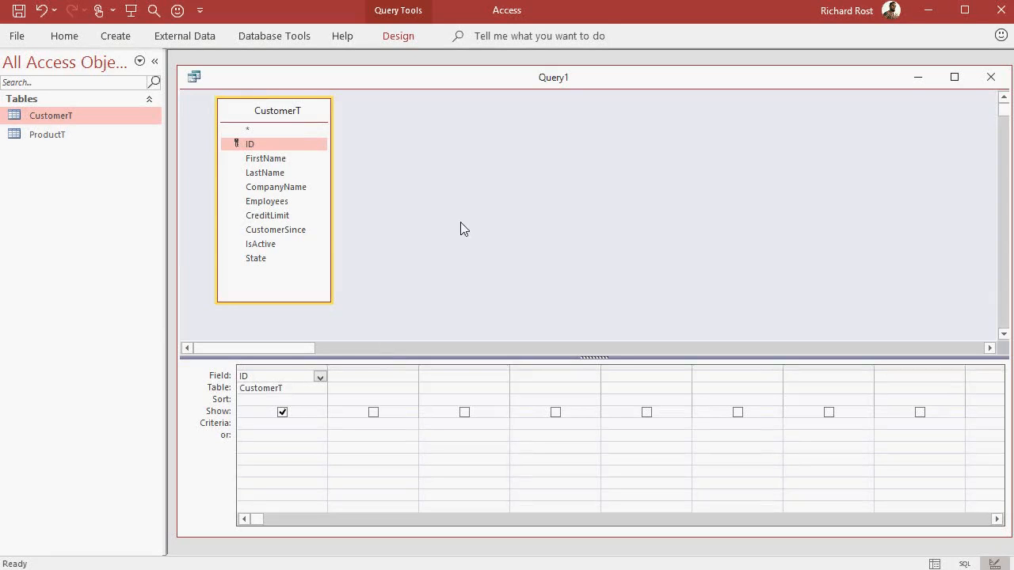
pyautogui.click(281, 368)
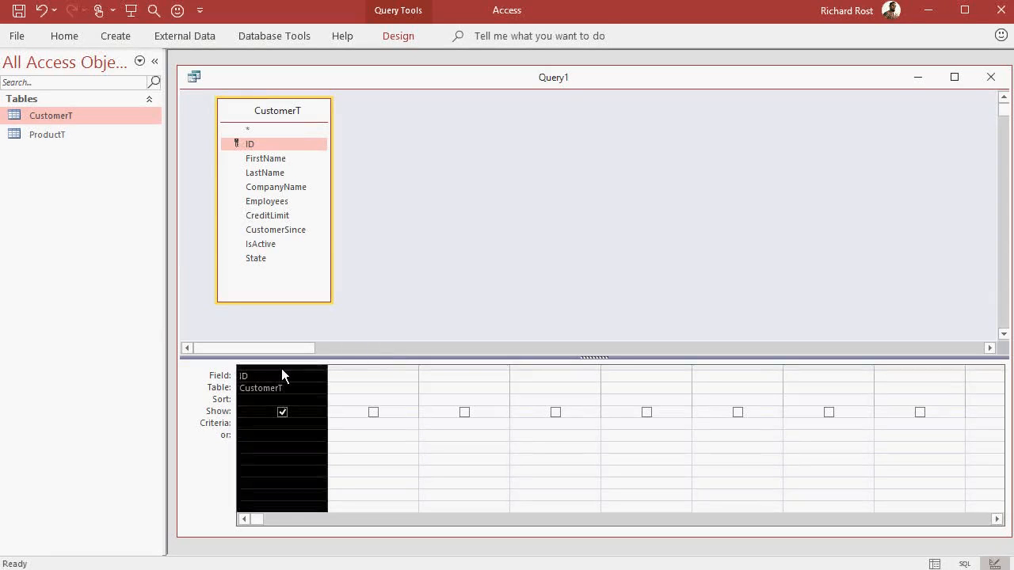
pyautogui.press('Delete')
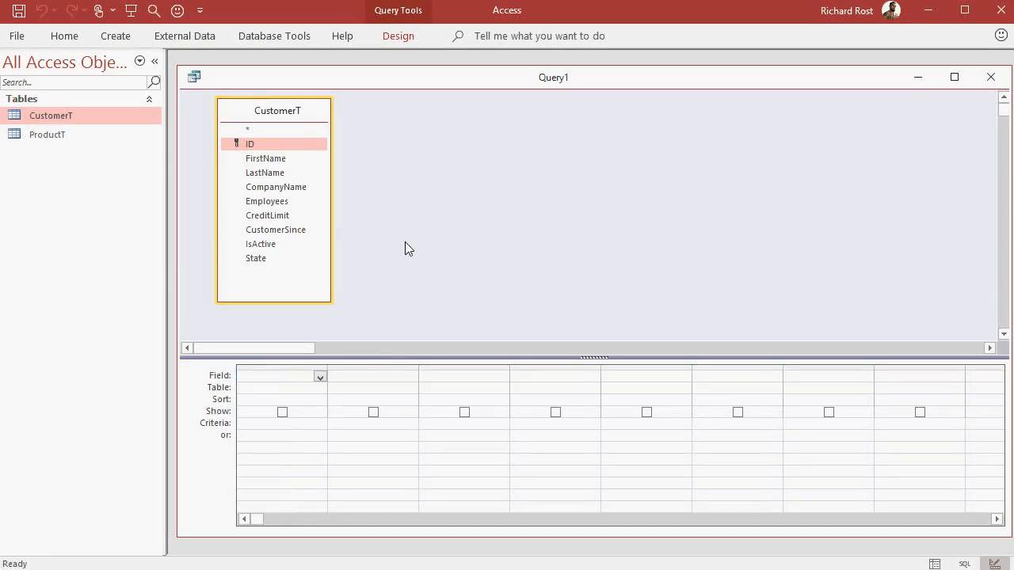
# - Add FirstName, LastName, CreditLimit and State from CustomerT to the query grid
pyautogui.click(282, 161)
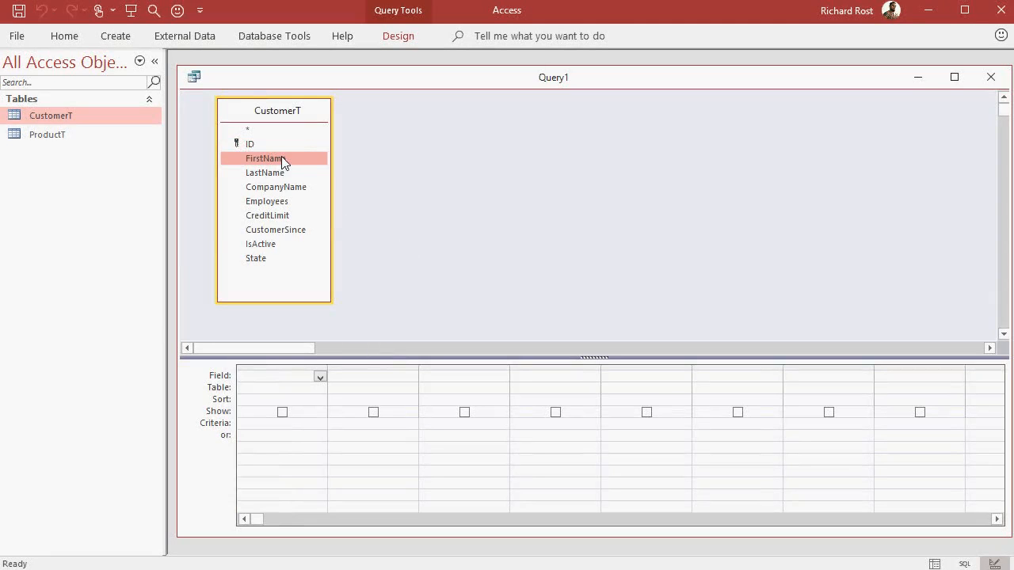
pyautogui.doubleClick(282, 161)
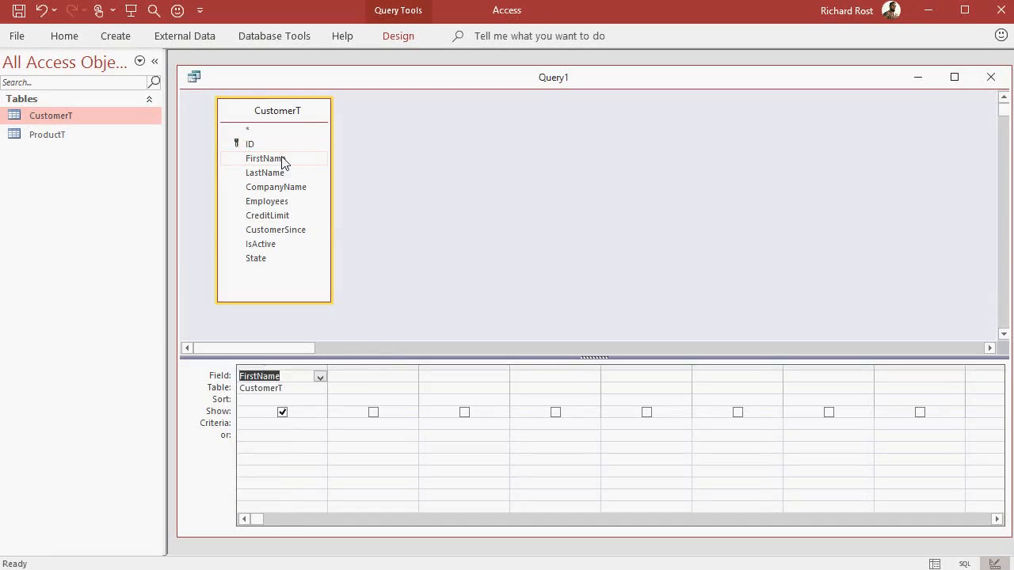
pyautogui.doubleClick(287, 172)
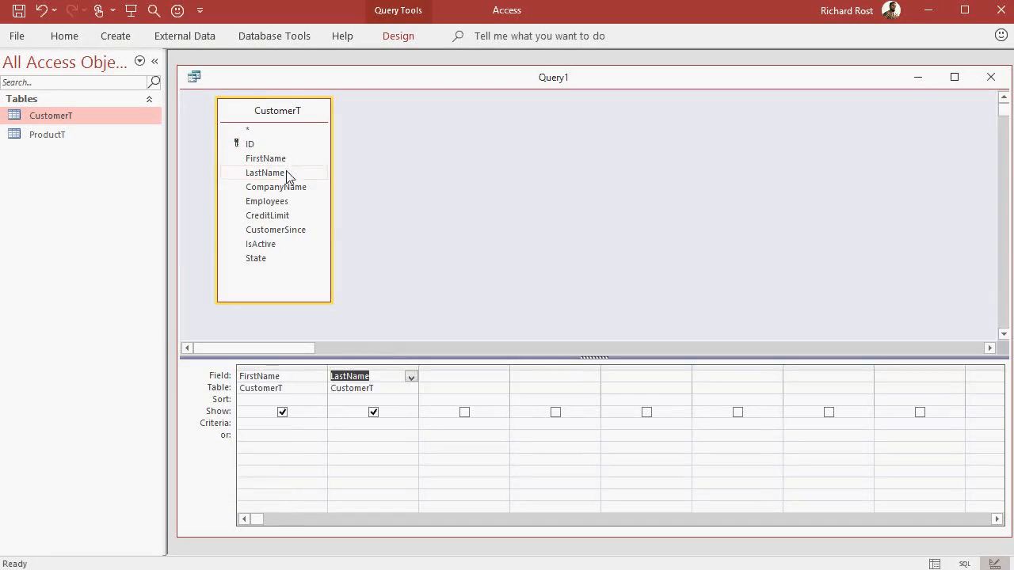
pyautogui.click(412, 378)
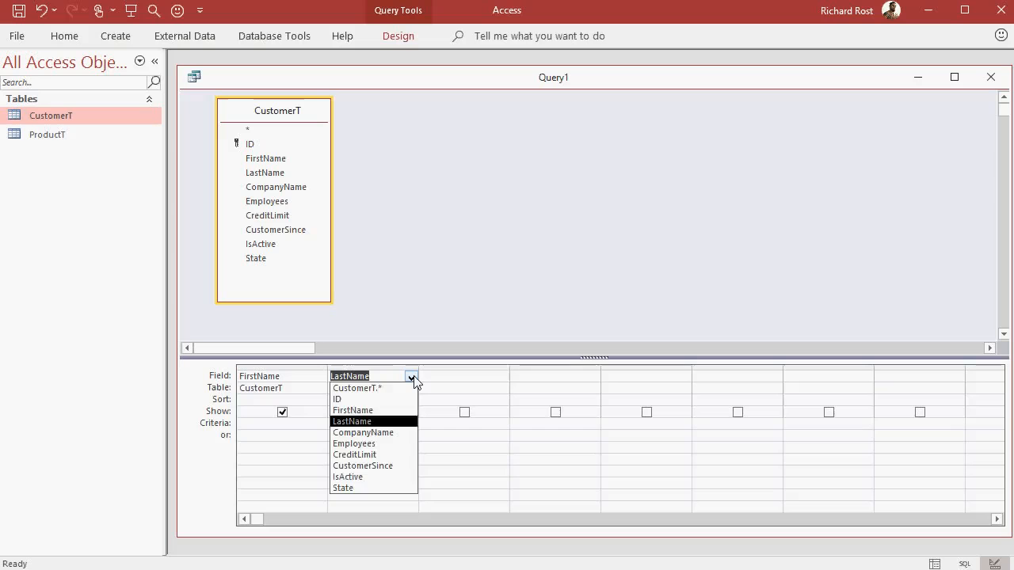
pyautogui.click(412, 378)
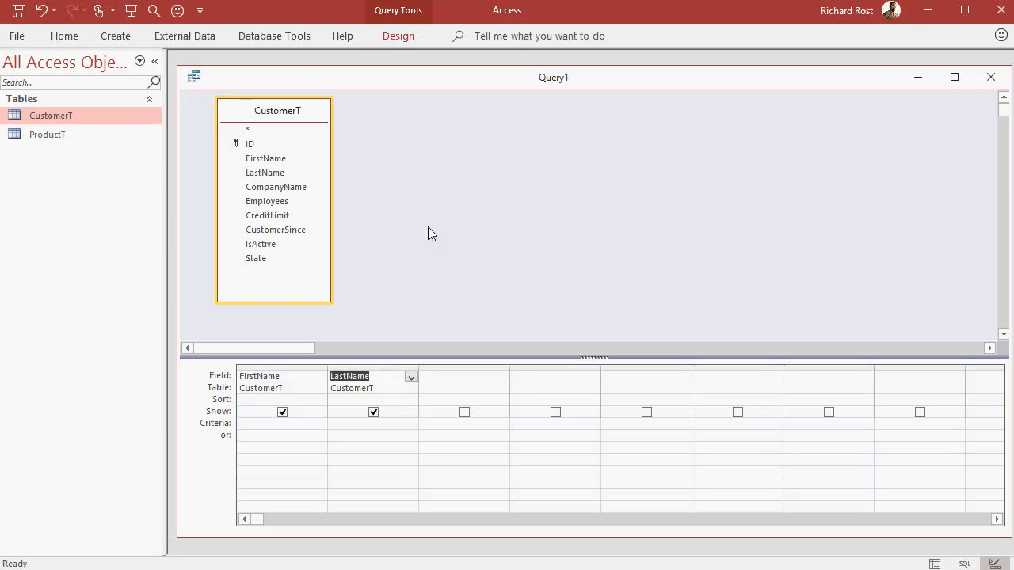
pyautogui.doubleClick(282, 216)
pyautogui.doubleClick(279, 264)
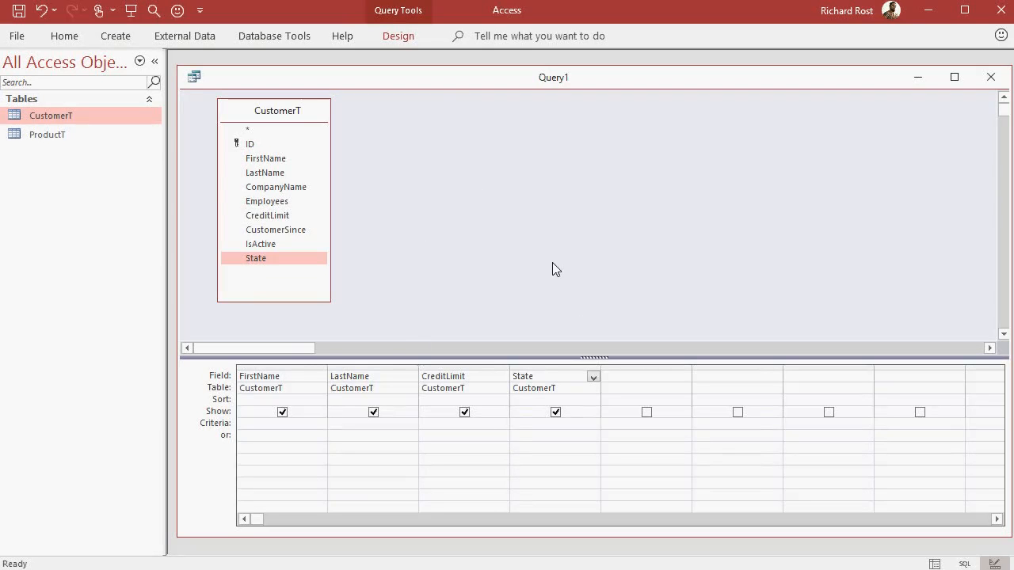
pyautogui.click(442, 80)
pyautogui.click(404, 38)
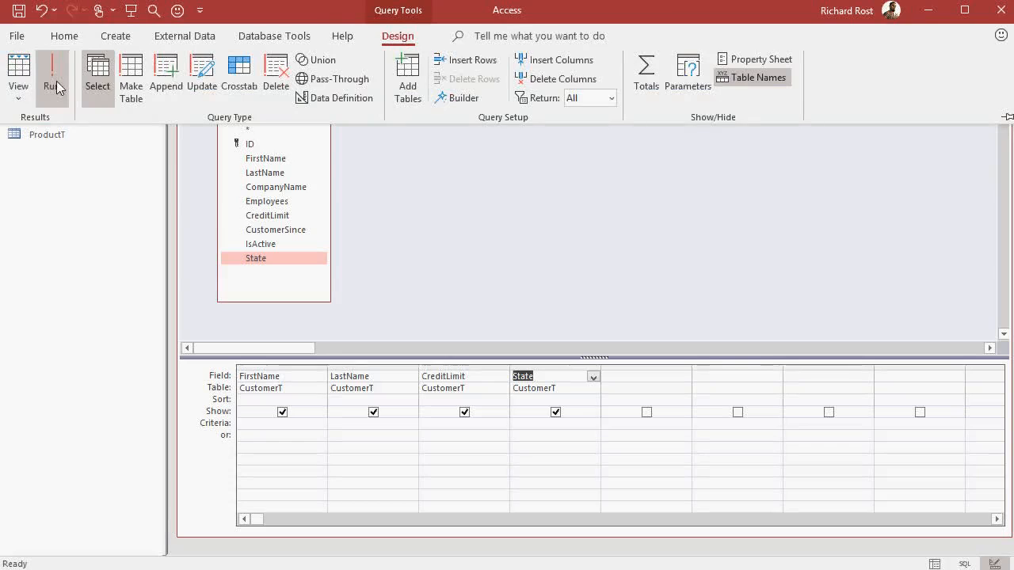
pyautogui.click(56, 83)
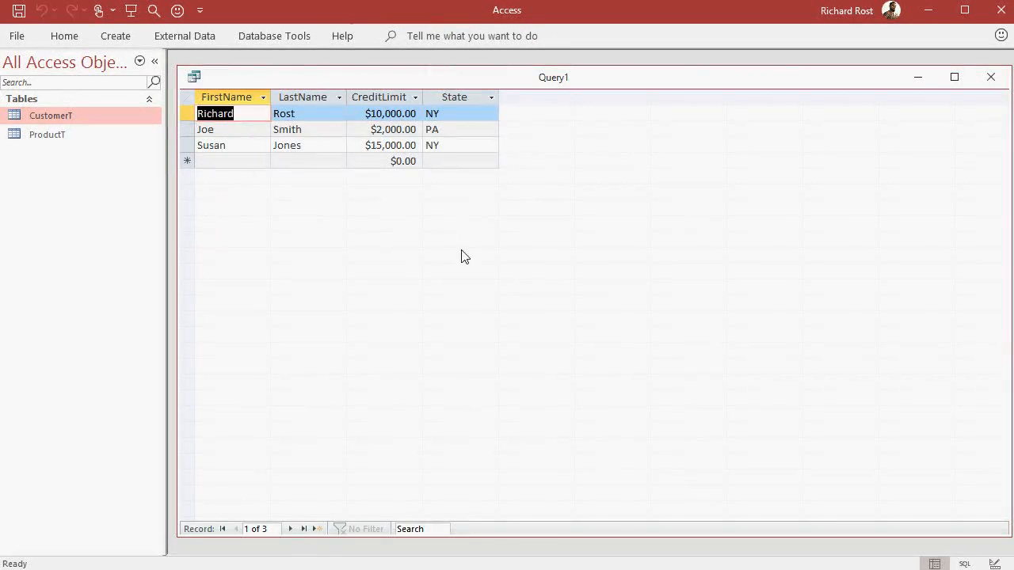
pyautogui.rightClick(531, 84)
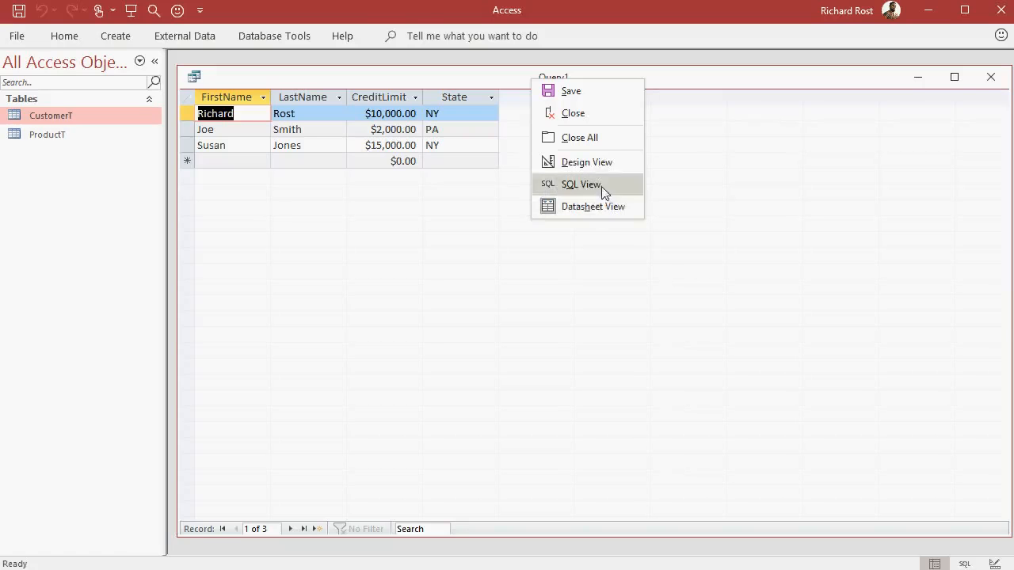
pyautogui.click(598, 163)
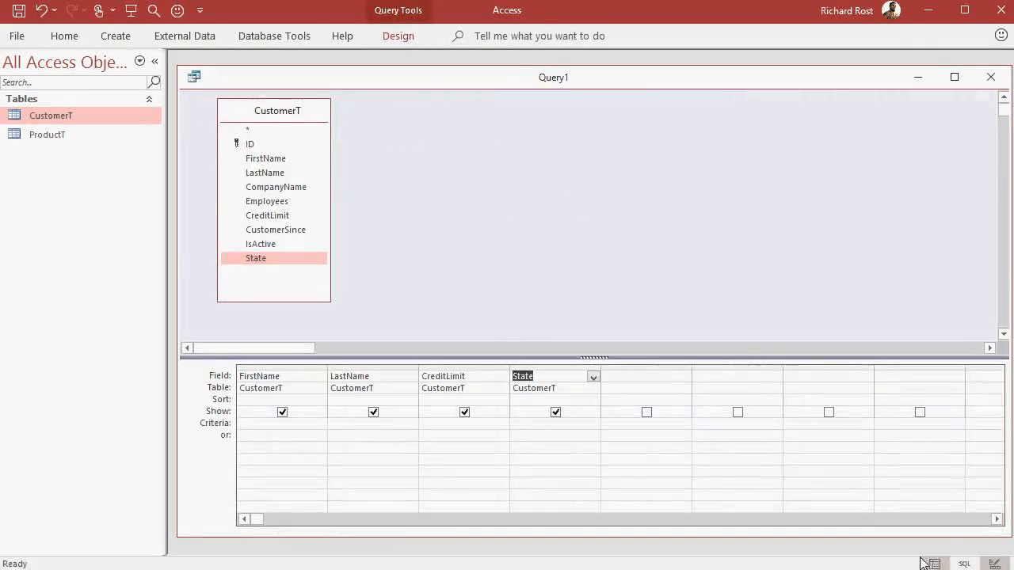
pyautogui.doubleClick(404, 38)
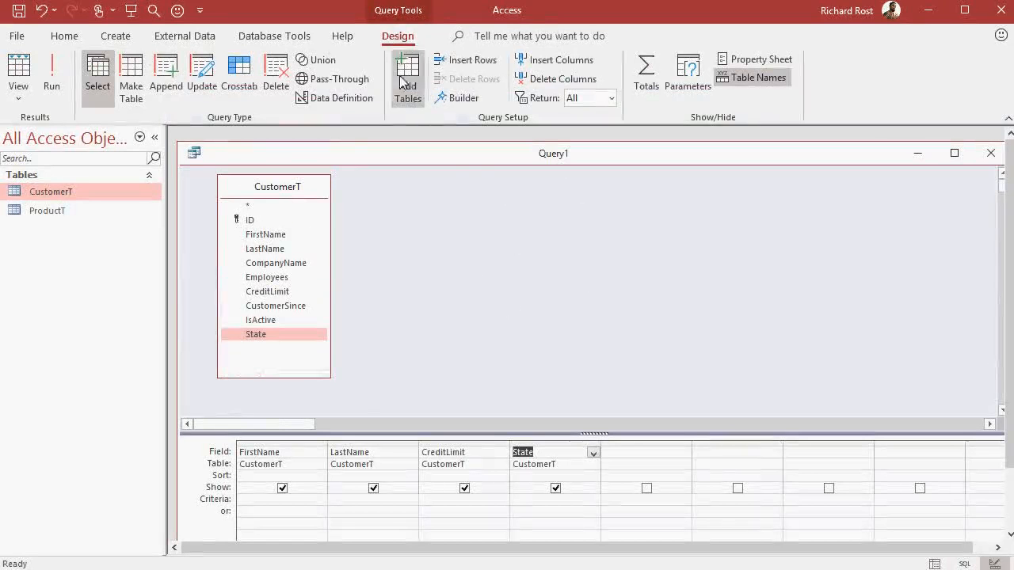
pyautogui.doubleClick(397, 36)
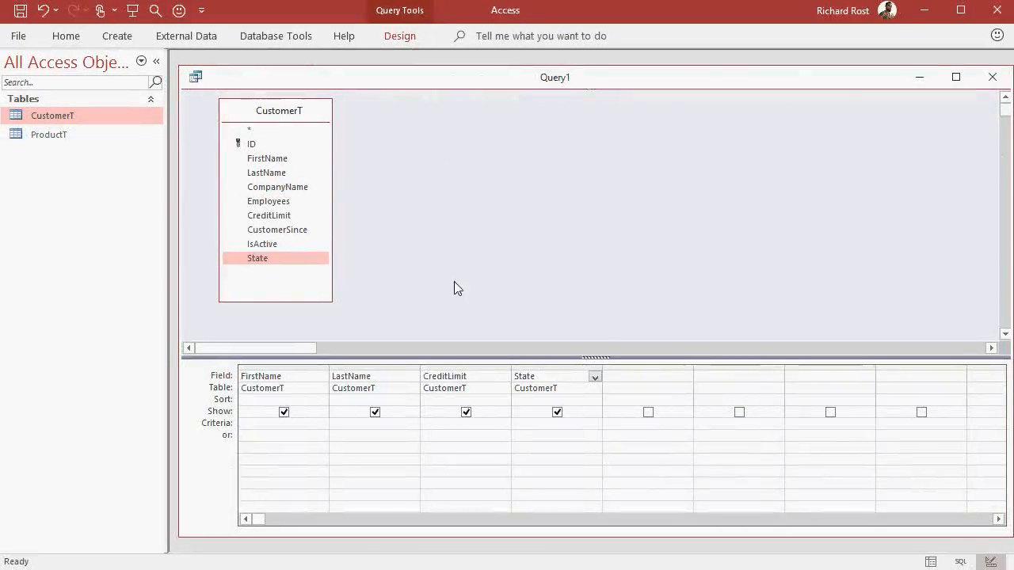
# - Give State the criterion NY and preview the datasheet of New York customers
pyautogui.click(526, 425)
pyautogui.write('NY')
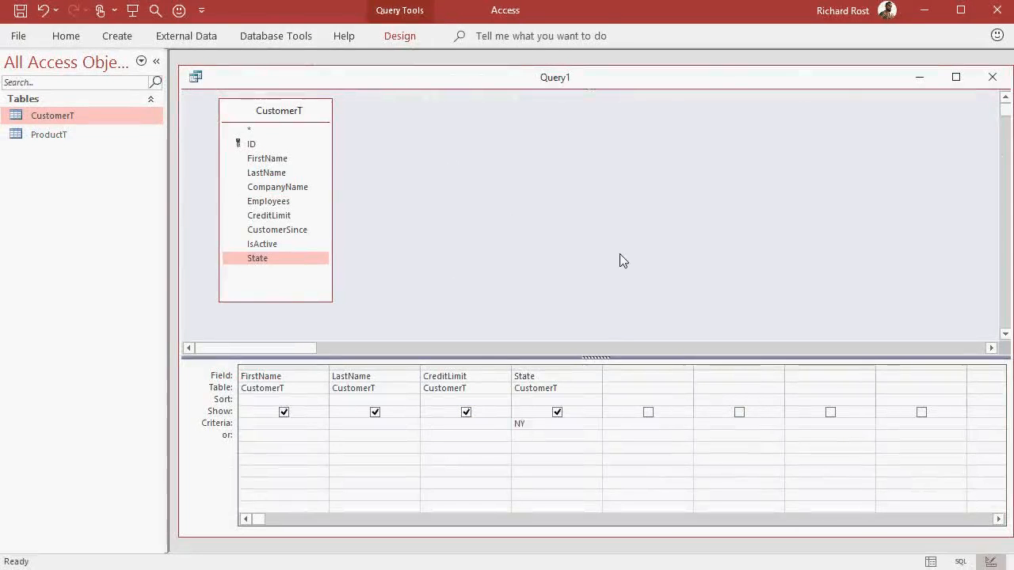
pyautogui.press('Tab')
pyautogui.click(932, 562)
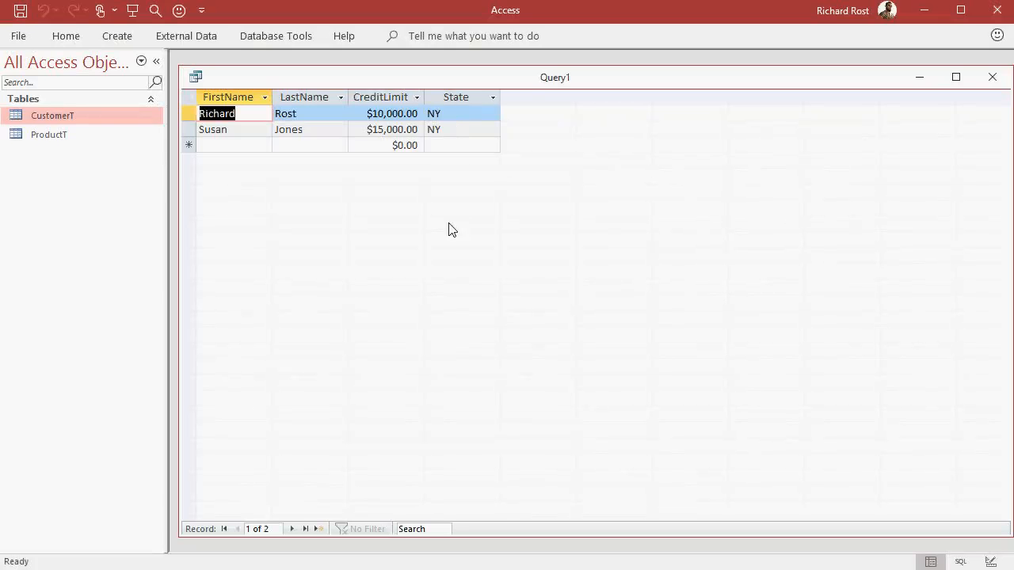
pyautogui.click(992, 562)
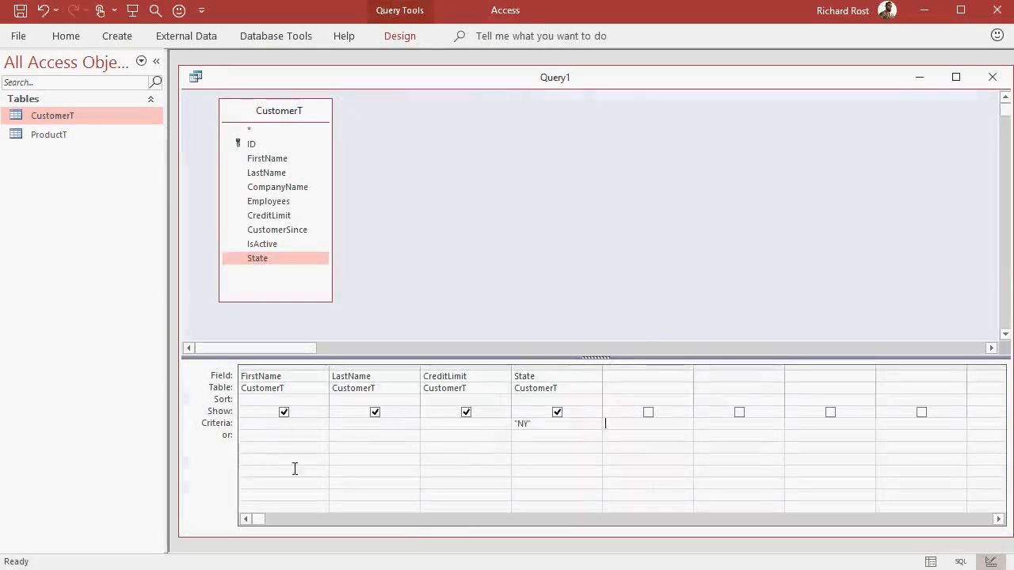
# - Add a >=10000 criterion under CreditLimit and preview the results
pyautogui.click(465, 423)
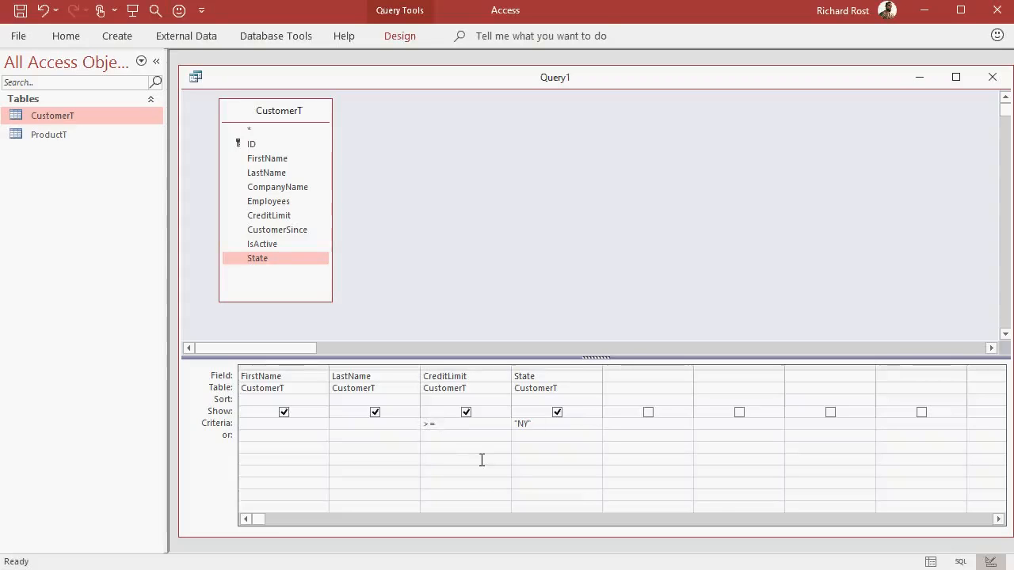
pyautogui.write('10000')
pyautogui.press('Tab')
pyautogui.press('Tab')
pyautogui.click(927, 562)
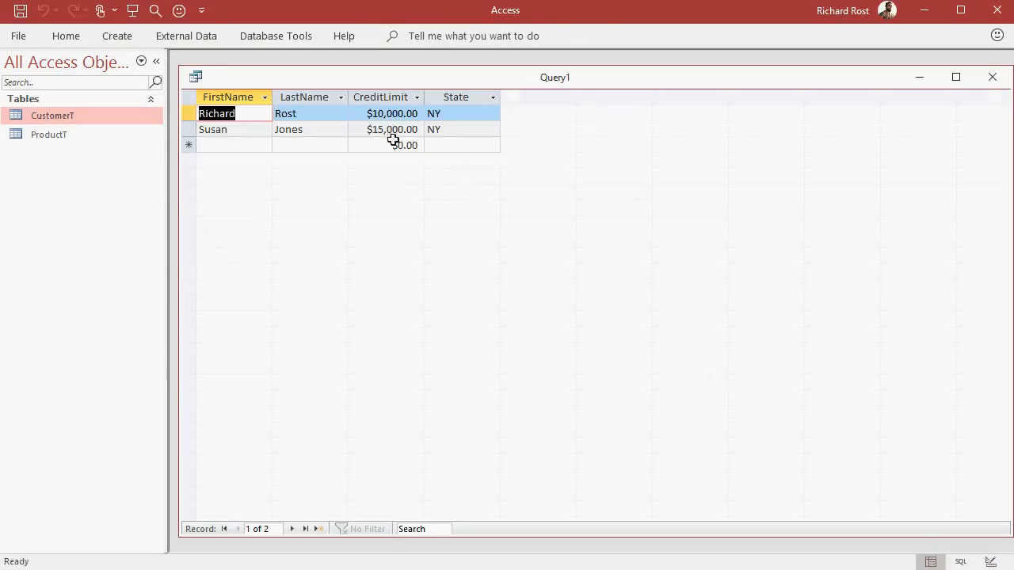
# - Change the first customer's credit limit to 5000 and rerun the query to check
pyautogui.moveTo(368, 114); pyautogui.dragTo(423, 114)
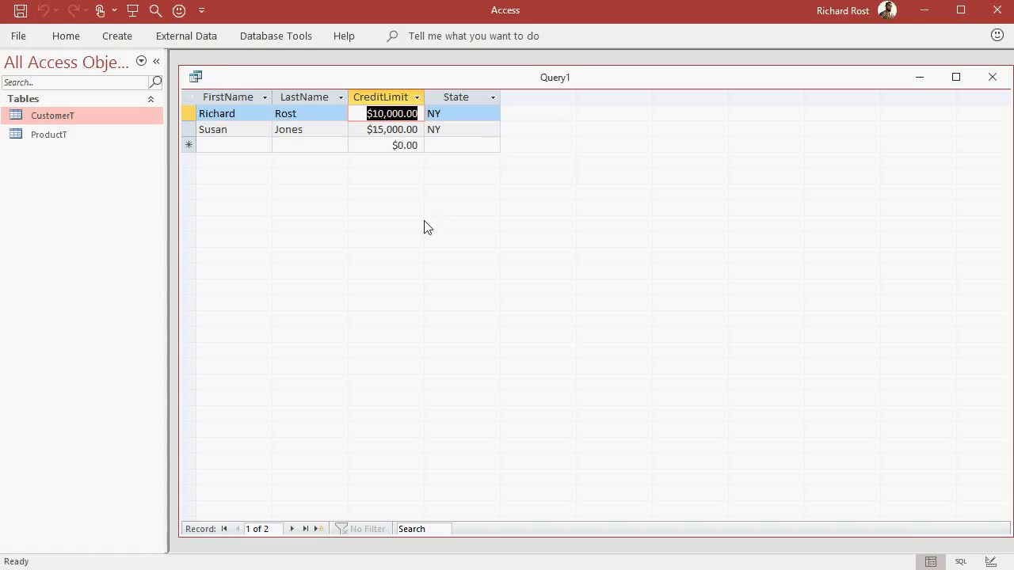
pyautogui.write('5000')
pyautogui.press('Tab')
pyautogui.press('Tab')
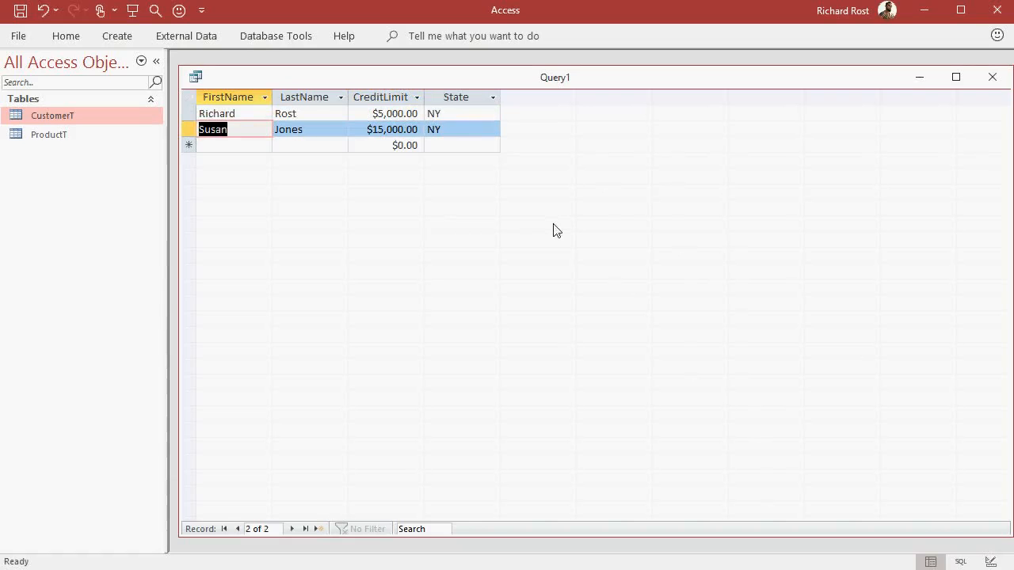
pyautogui.click(989, 562)
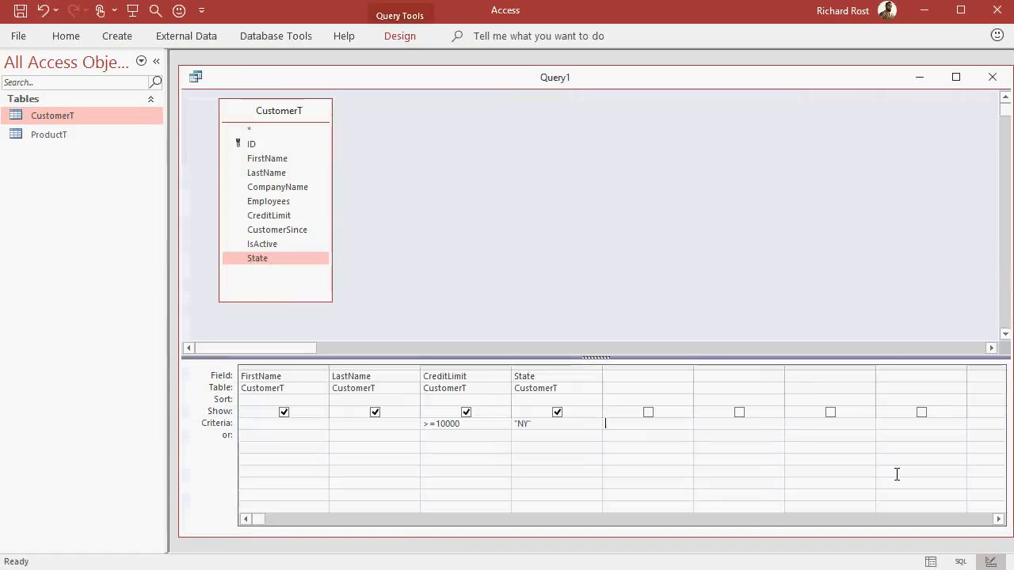
pyautogui.click(929, 561)
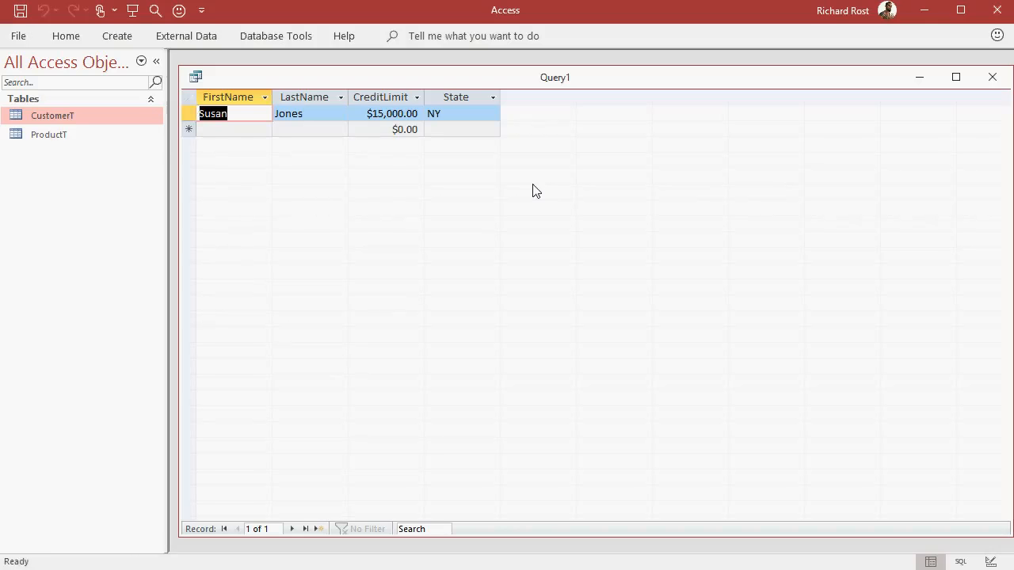
pyautogui.click(991, 562)
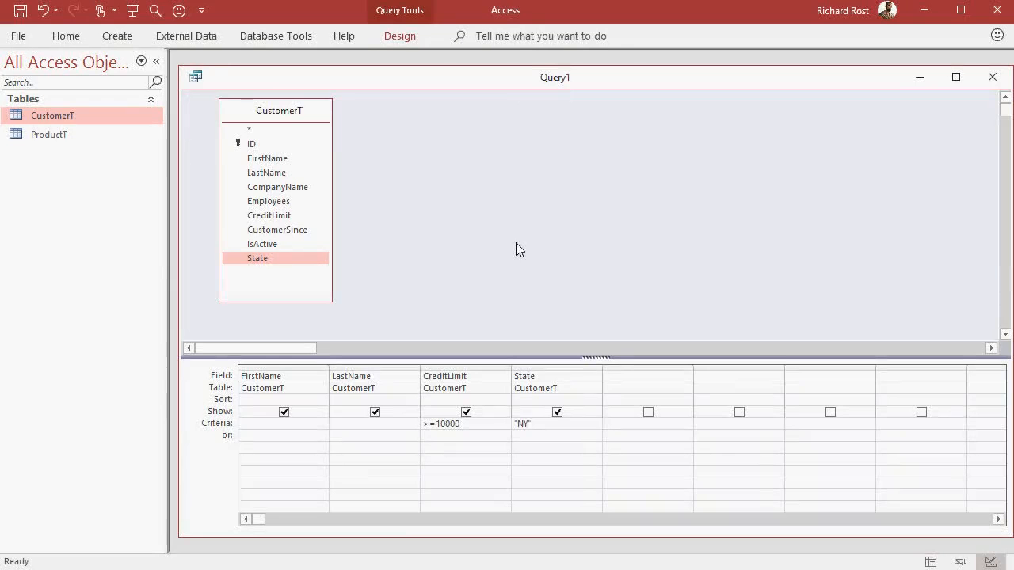
# - Move "NY" from State's Criteria row to the or row and check the datasheet results
pyautogui.moveTo(539, 425); pyautogui.dragTo(496, 421)
pyautogui.press('Delete')
pyautogui.write('"NY"')
pyautogui.click(931, 562)
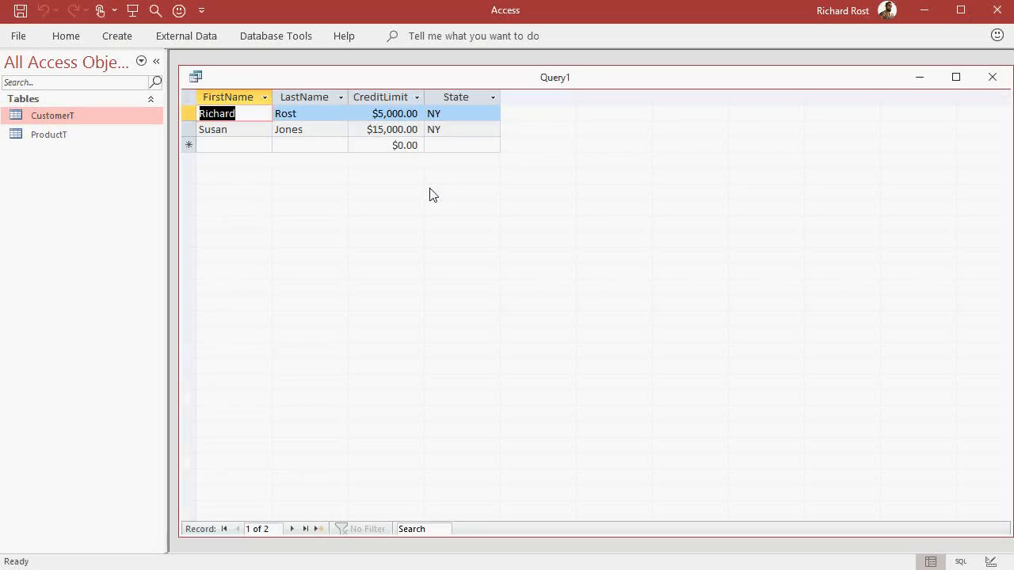
pyautogui.click(450, 113)
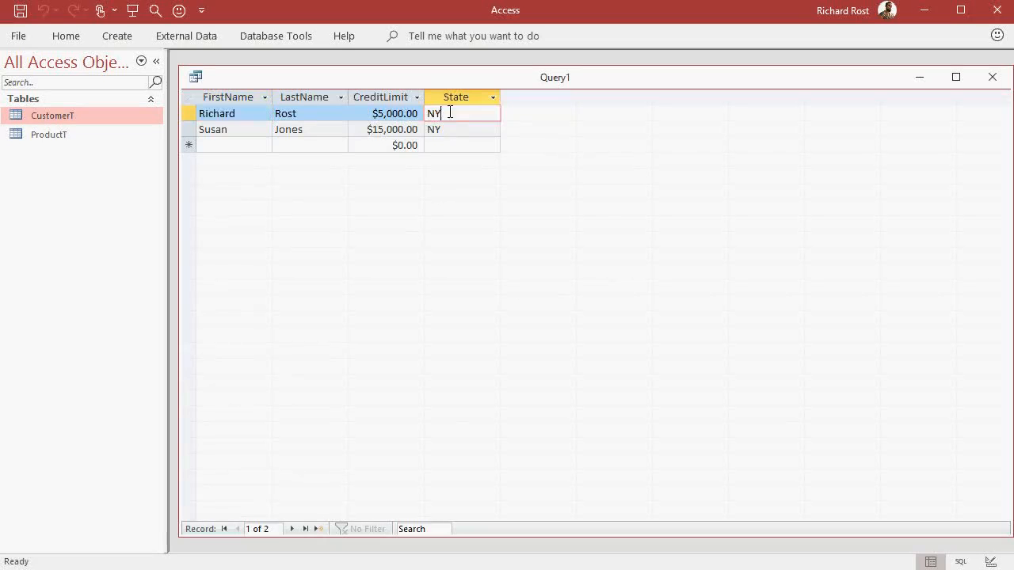
pyautogui.click(453, 131)
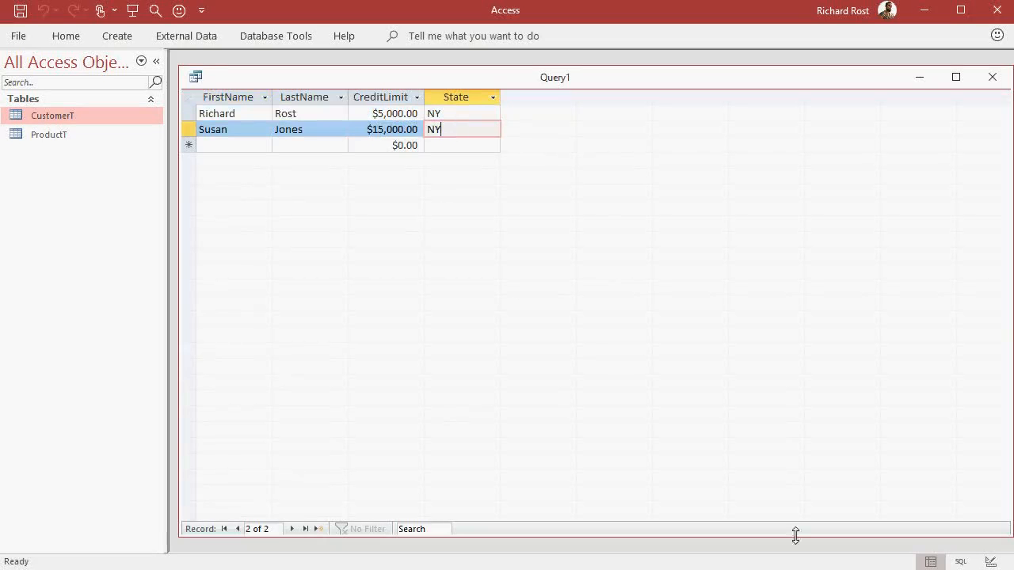
pyautogui.click(988, 562)
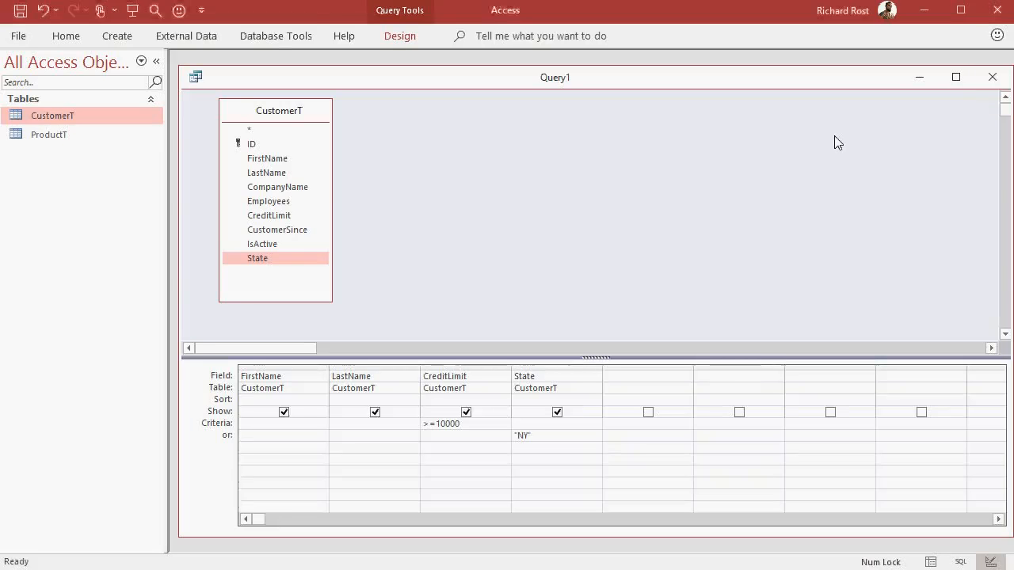
# - Save the query as CustomersFromNY10000Q with Ctrl+S and close it
pyautogui.hotkey('ctrl', 's')
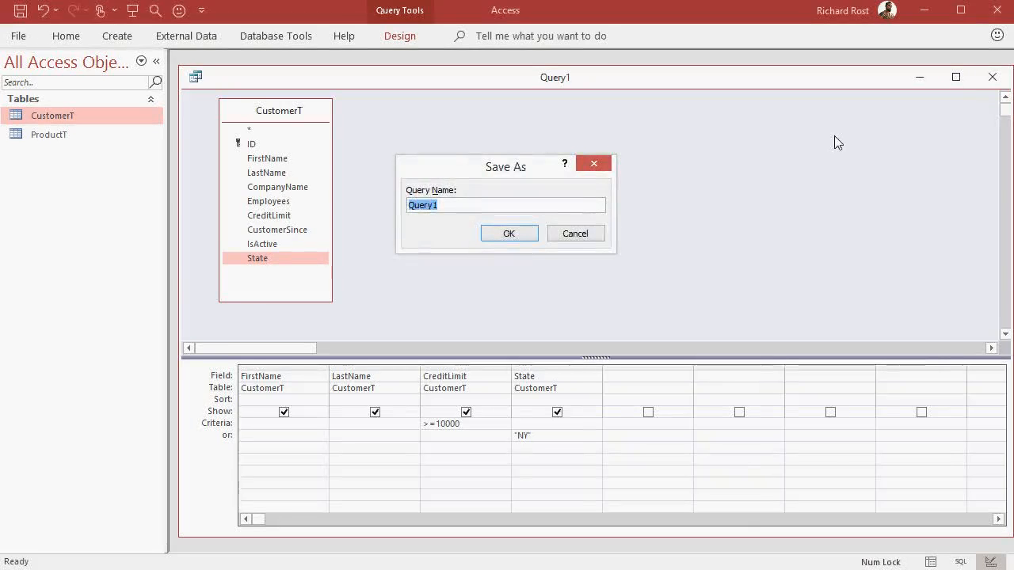
pyautogui.write('CustomersFromNY')
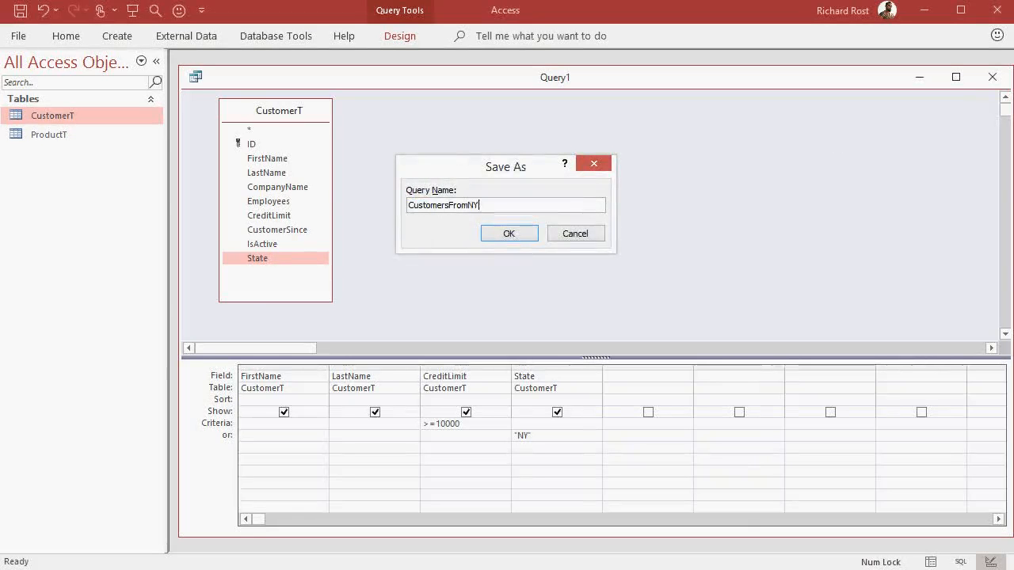
pyautogui.write('10000Q')
pyautogui.press('Return')
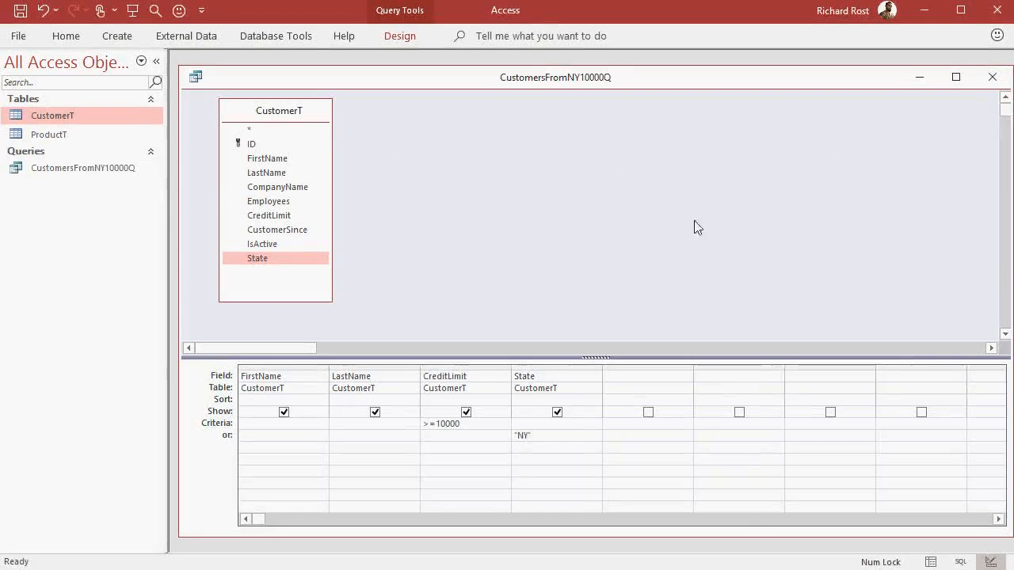
pyautogui.click(992, 77)
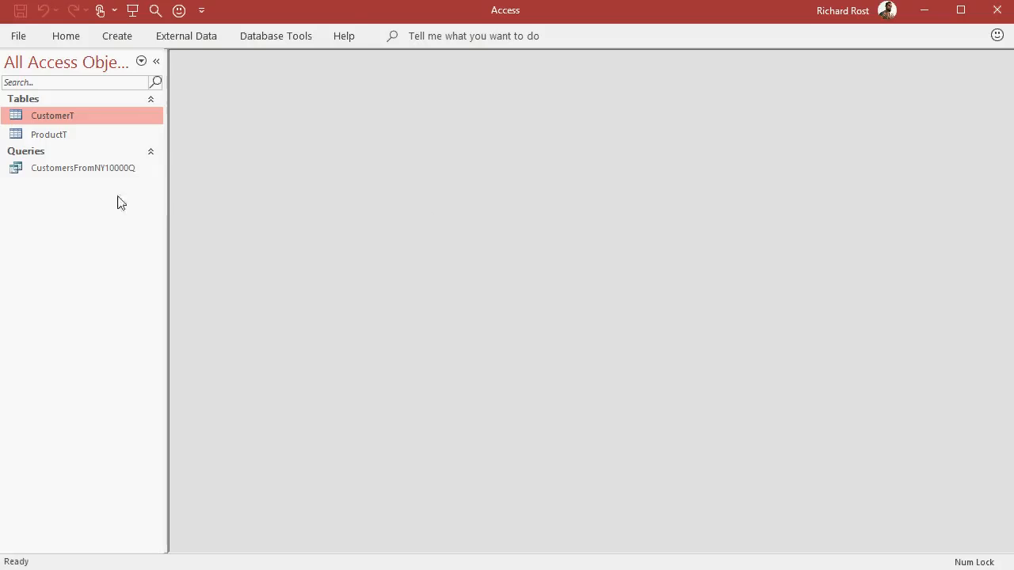
# - Reopen CustomersFromNY10000Q in Datasheet and Design View, close it, then open the CustomerT table
pyautogui.doubleClick(106, 169)
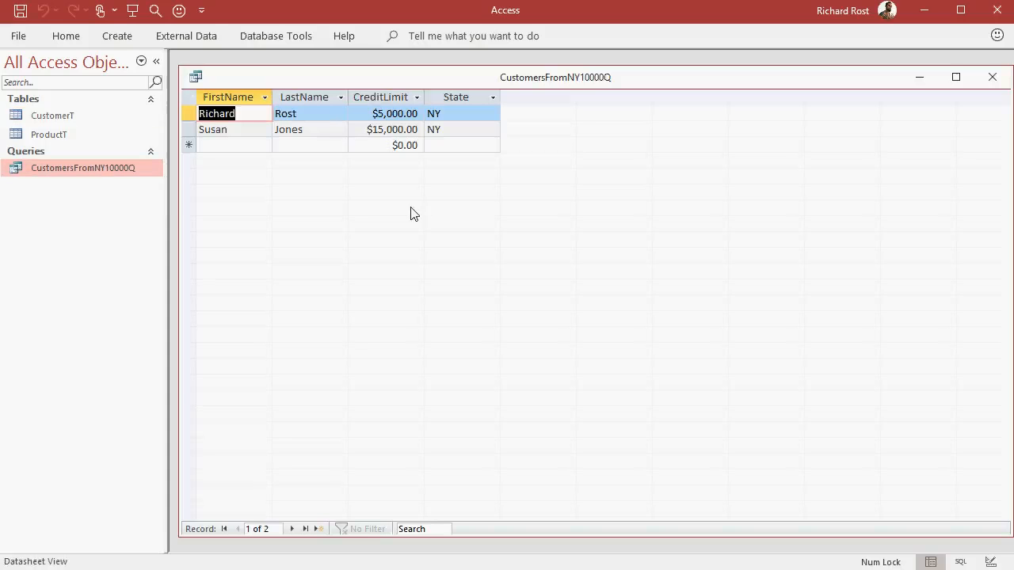
pyautogui.click(993, 77)
pyautogui.rightClick(127, 174)
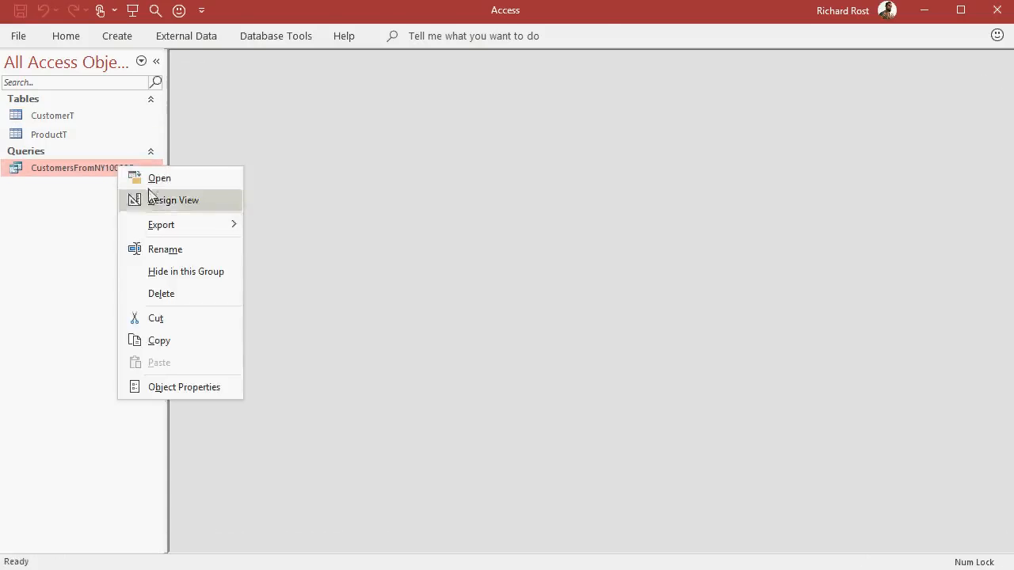
pyautogui.click(133, 199)
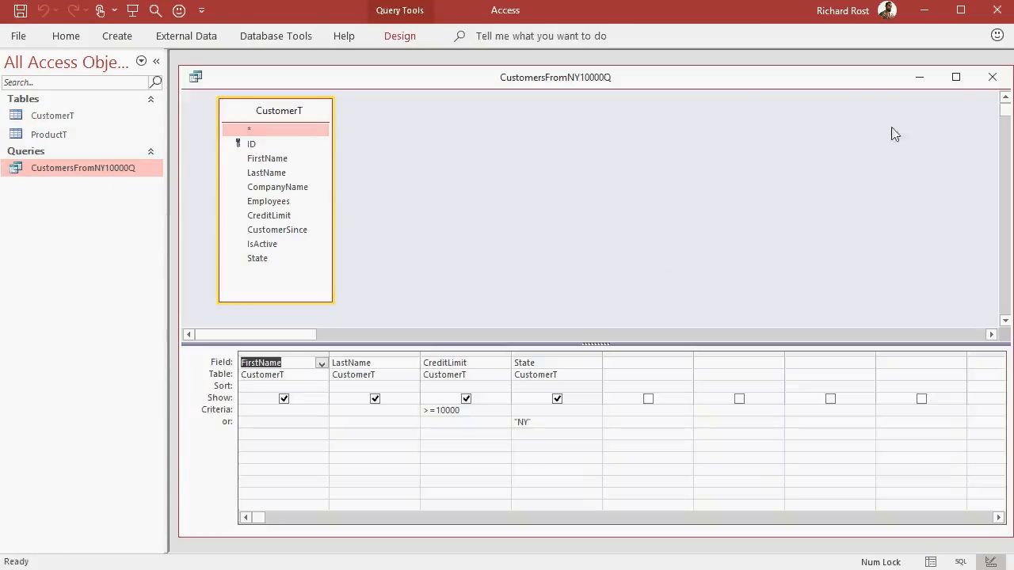
pyautogui.click(993, 76)
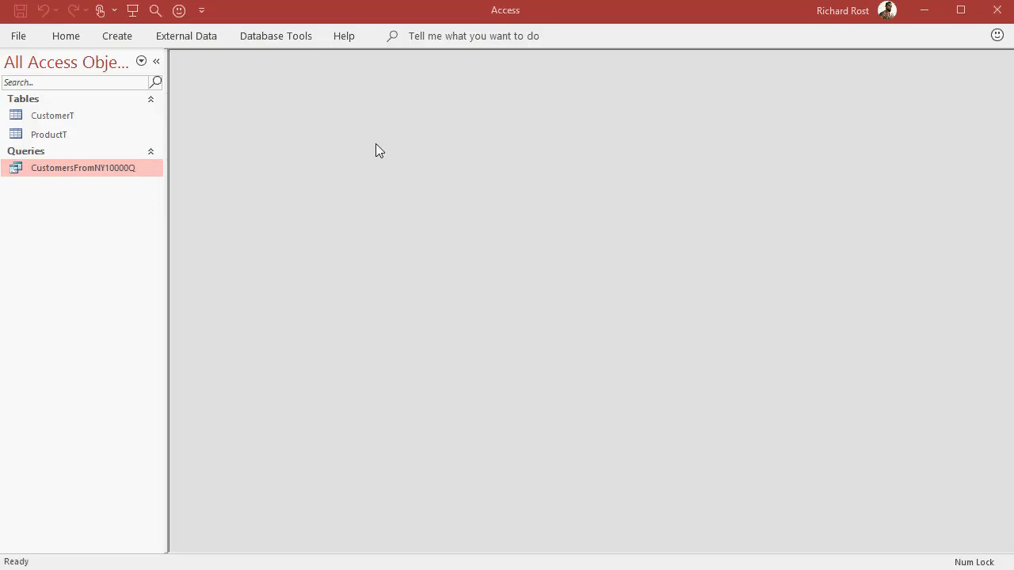
pyautogui.doubleClick(77, 119)
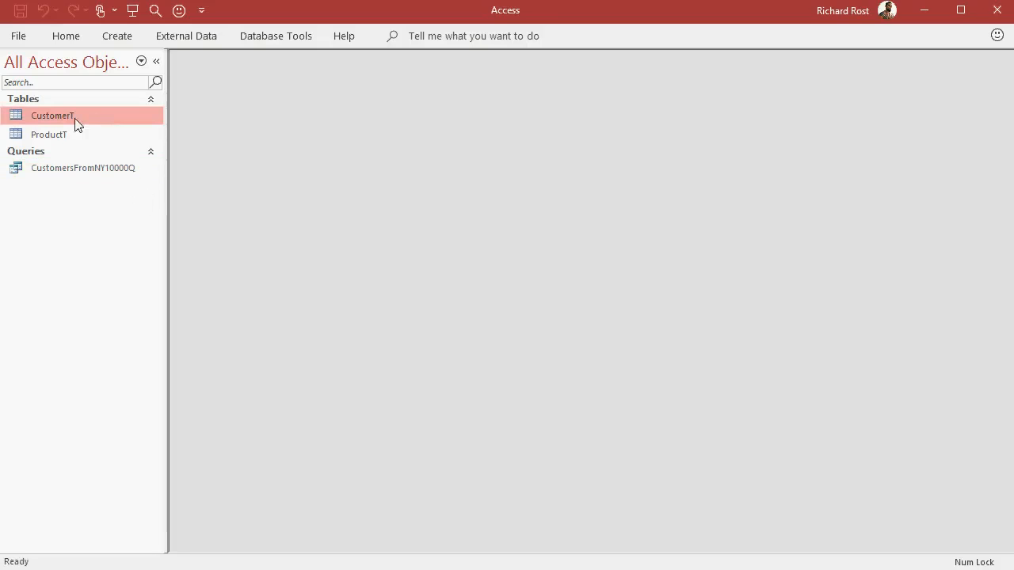
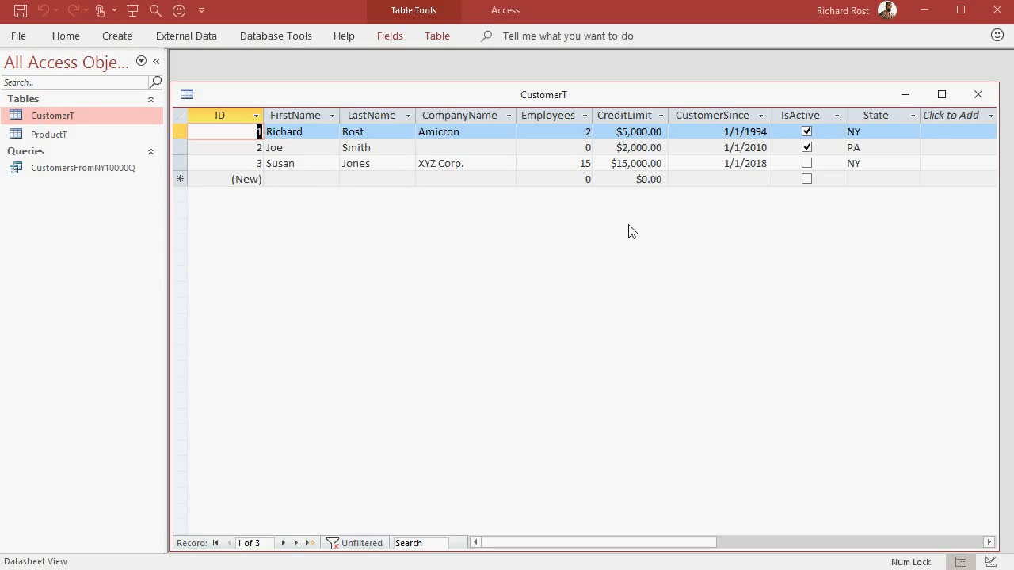
# - Close the CustomerT table and bring up the Create ribbon options
pyautogui.click(978, 95)
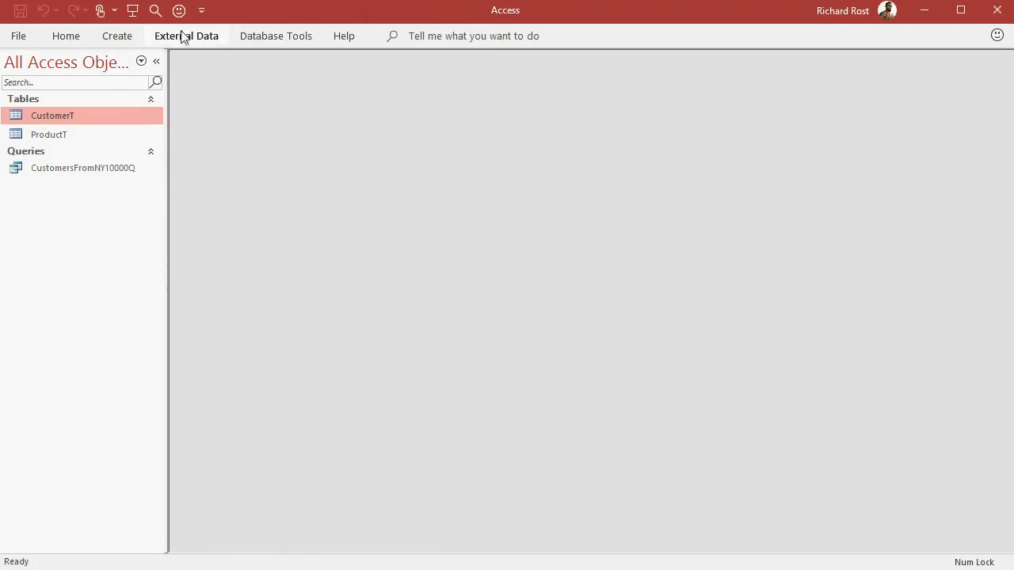
pyautogui.click(118, 36)
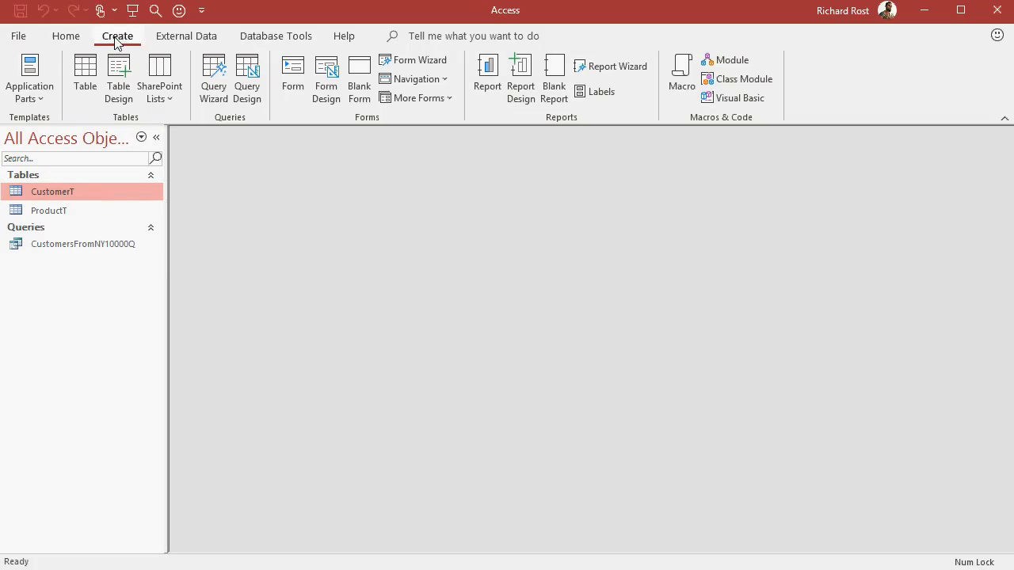
# - Build a quick form from CustomerT and make the FirstName, LastName and CompanyName boxes one line tall
pyautogui.click(294, 76)
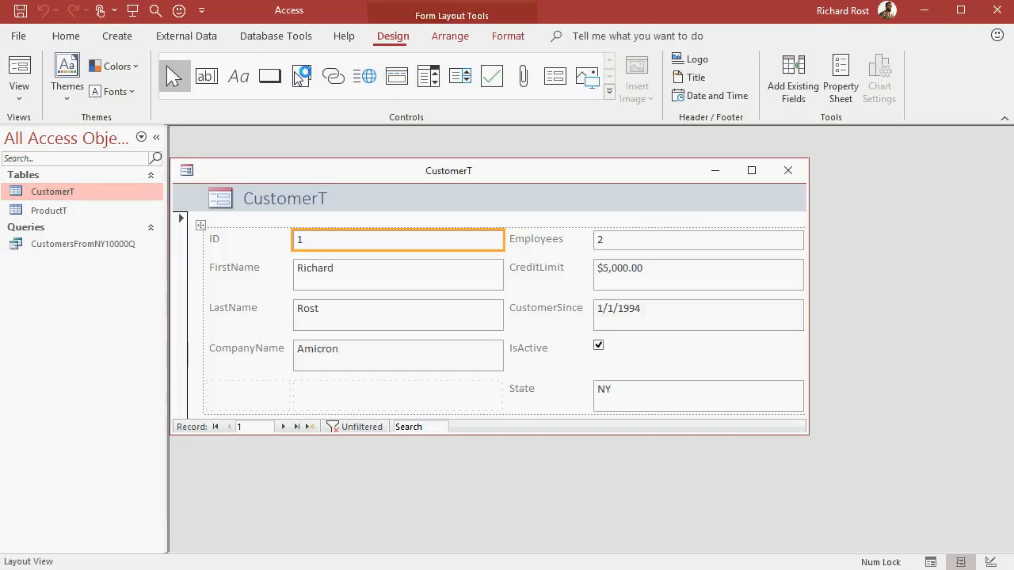
pyautogui.moveTo(320, 167); pyautogui.dragTo(368, 154)
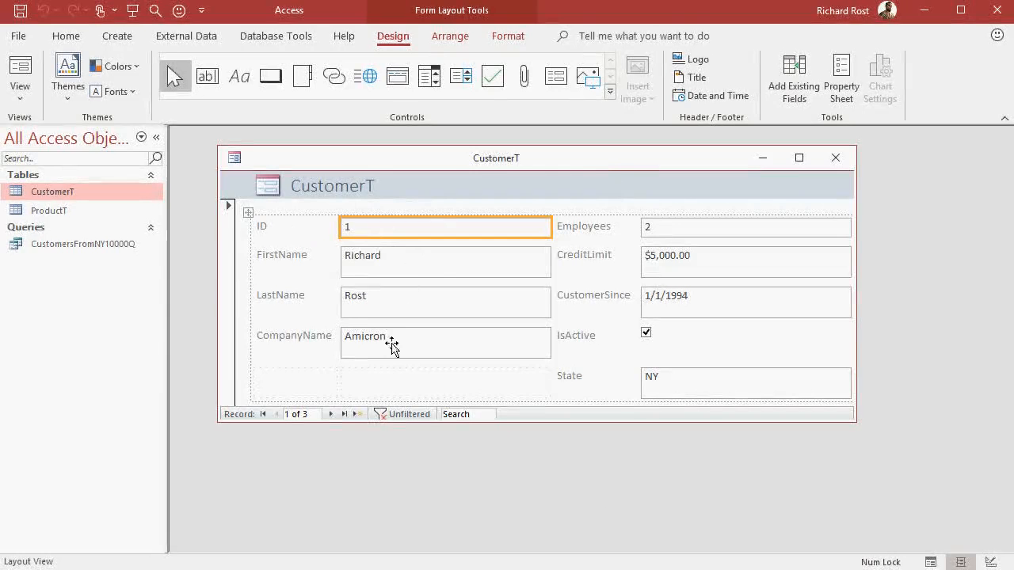
pyautogui.click(403, 262)
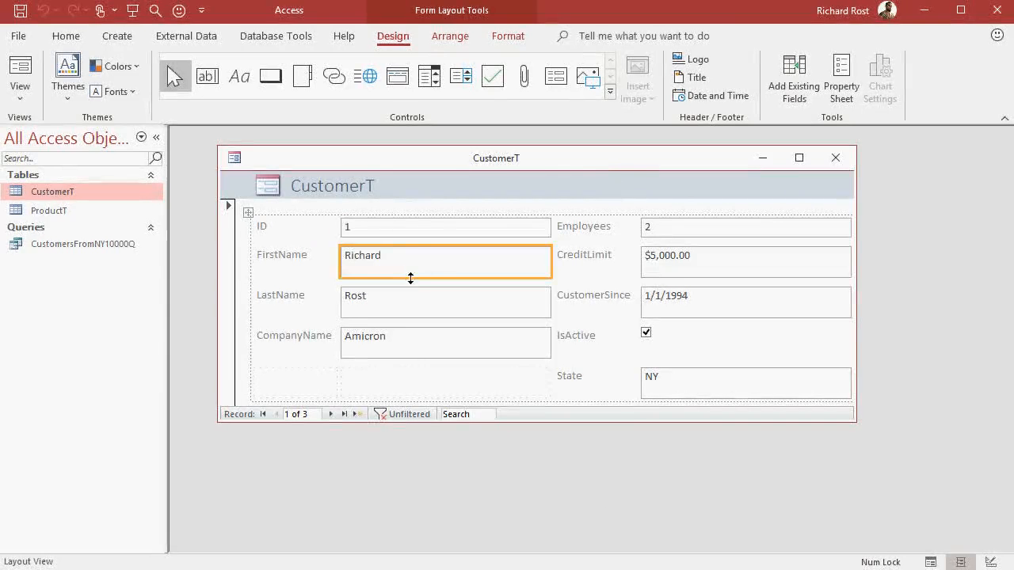
pyautogui.moveTo(410, 278); pyautogui.dragTo(412, 264)
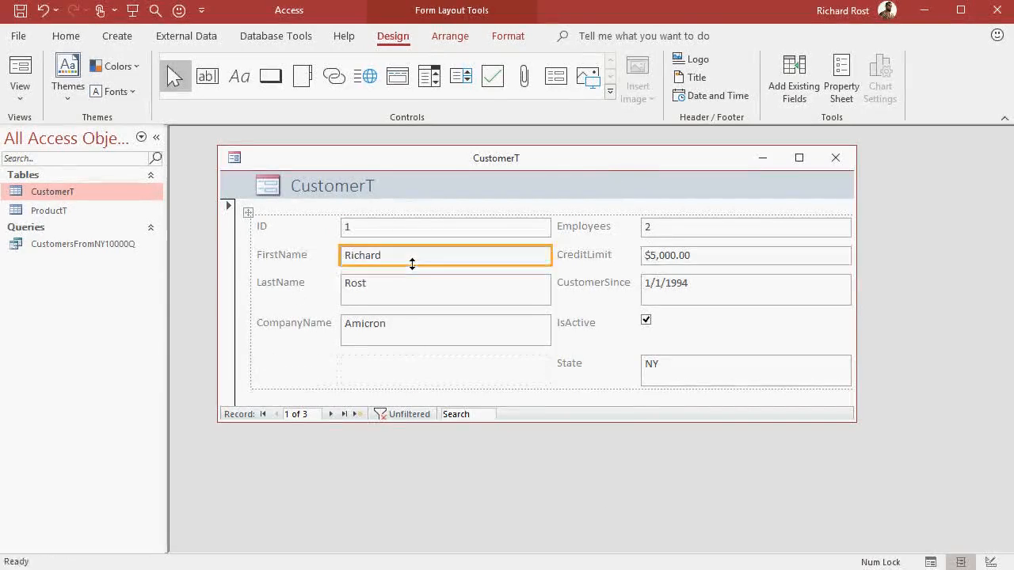
pyautogui.click(410, 285)
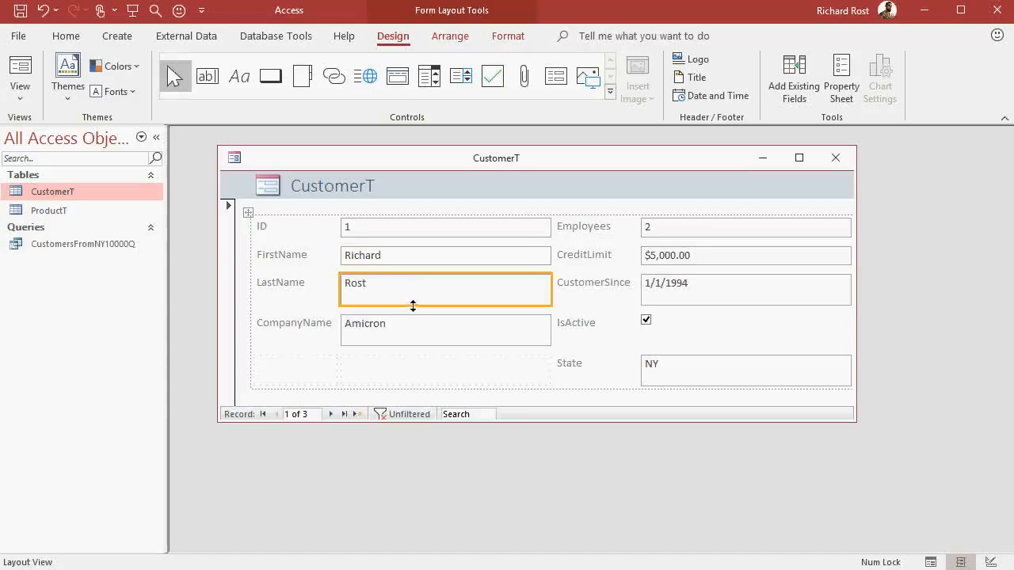
pyautogui.moveTo(412, 304); pyautogui.dragTo(415, 294)
pyautogui.click(412, 317)
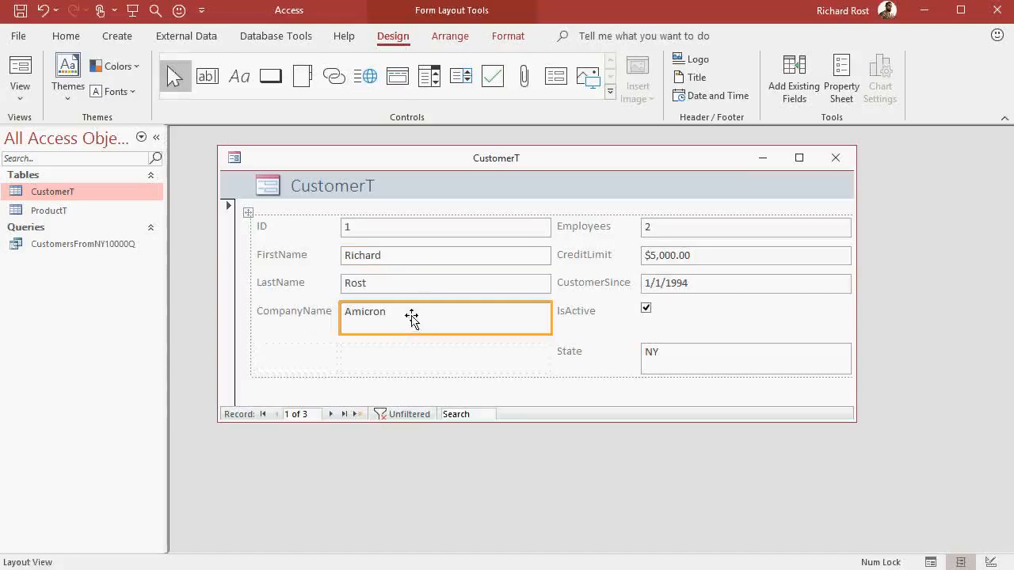
pyautogui.moveTo(414, 333); pyautogui.dragTo(419, 319)
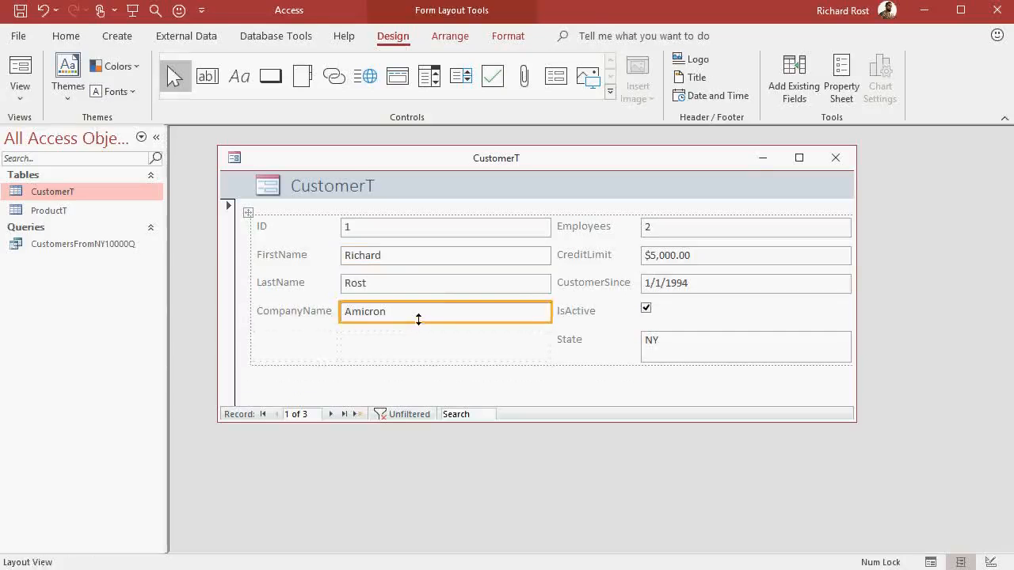
# - Narrow both columns of text boxes and shrink the State box to one line
pyautogui.moveTo(546, 311); pyautogui.dragTo(474, 306)
pyautogui.click(685, 230)
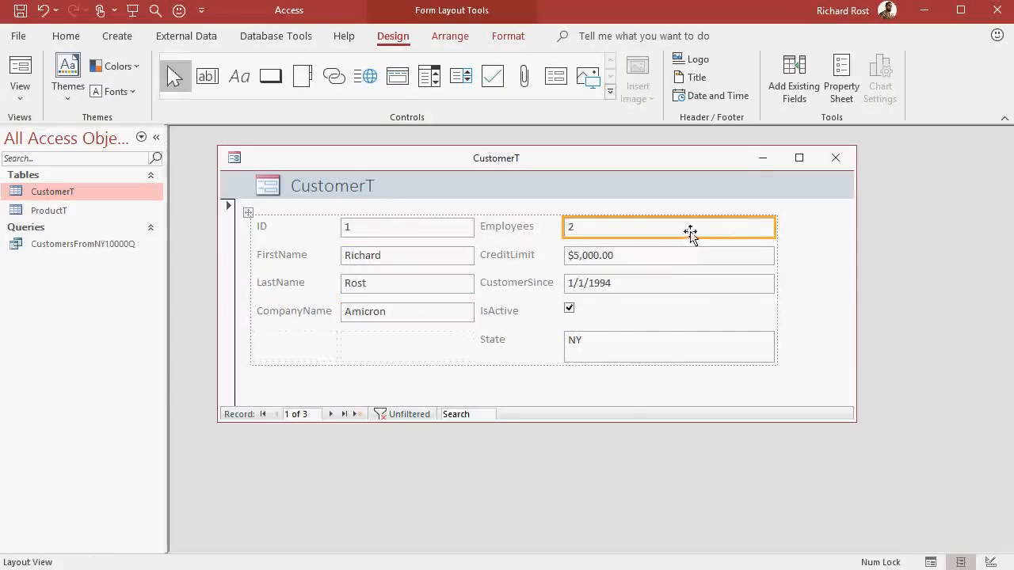
pyautogui.moveTo(768, 227); pyautogui.dragTo(682, 228)
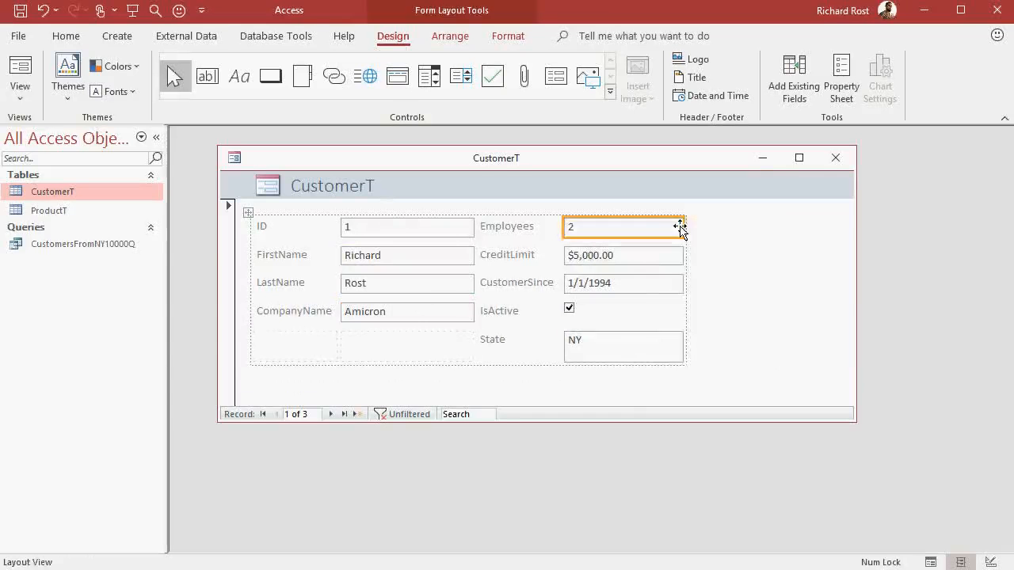
pyautogui.click(621, 352)
pyautogui.moveTo(620, 361); pyautogui.dragTo(624, 346)
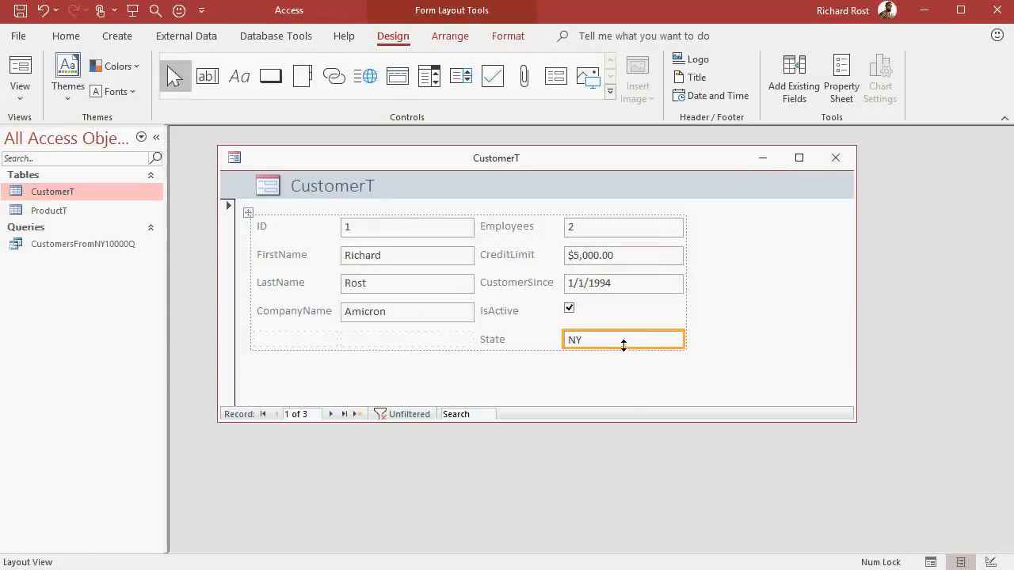
# - Save the new CustomerT form under the name CustomerF
pyautogui.click(771, 274)
pyautogui.hotkey('ctrl', 's')
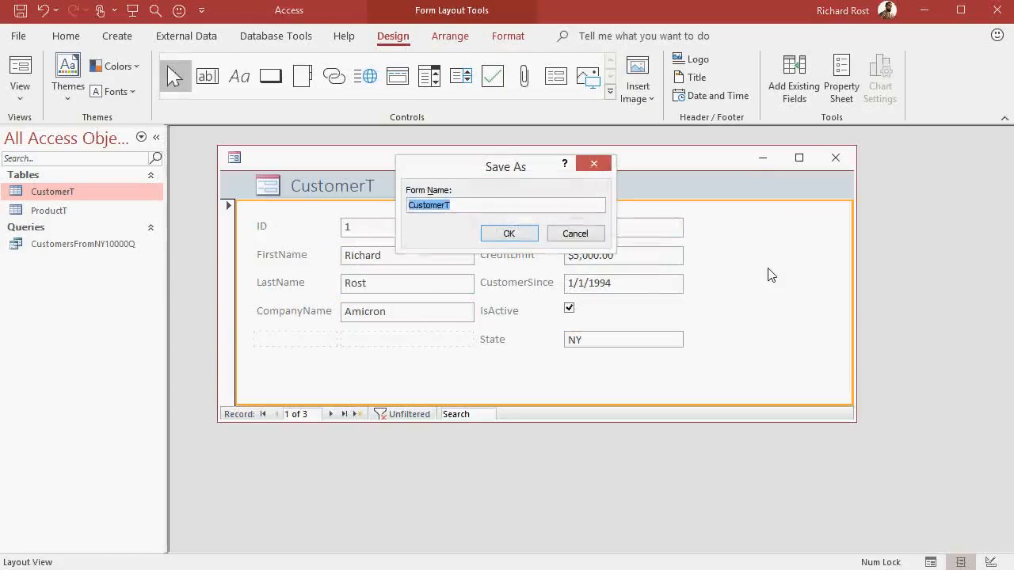
pyautogui.press('End')
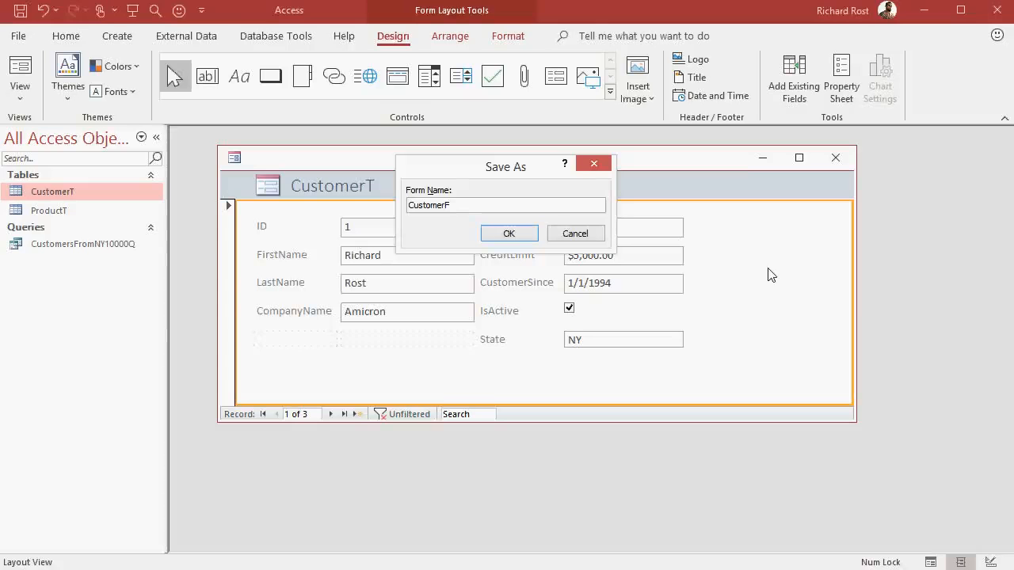
pyautogui.click(515, 233)
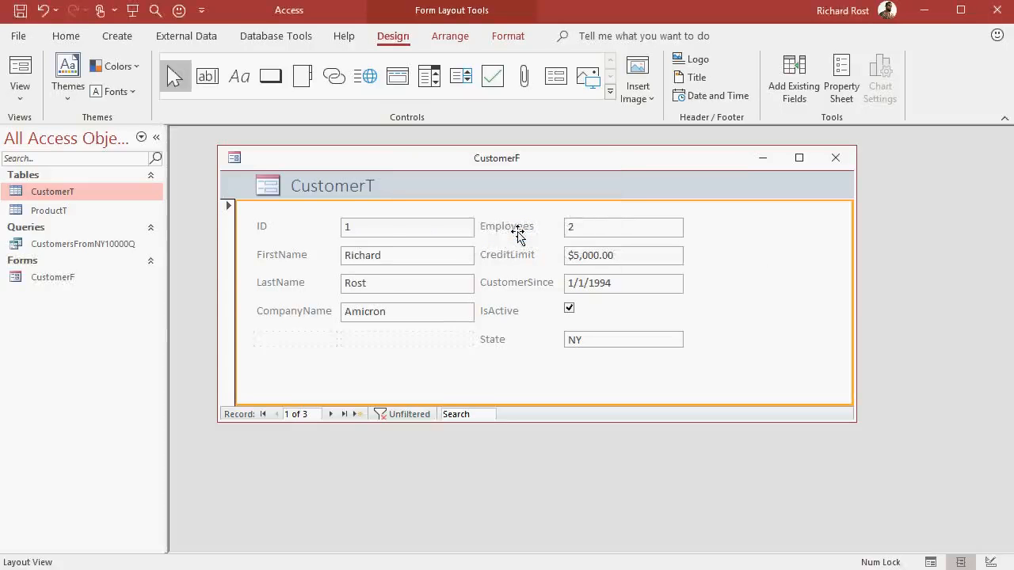
# - Reopen CustomerF, browse forward and back through the customer records, then start a new record
pyautogui.click(835, 158)
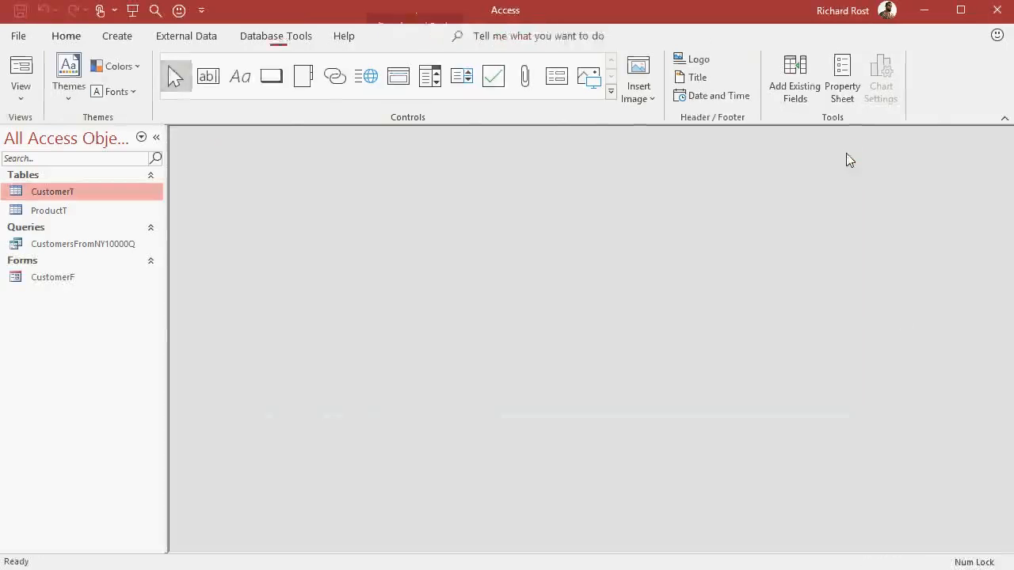
pyautogui.doubleClick(89, 277)
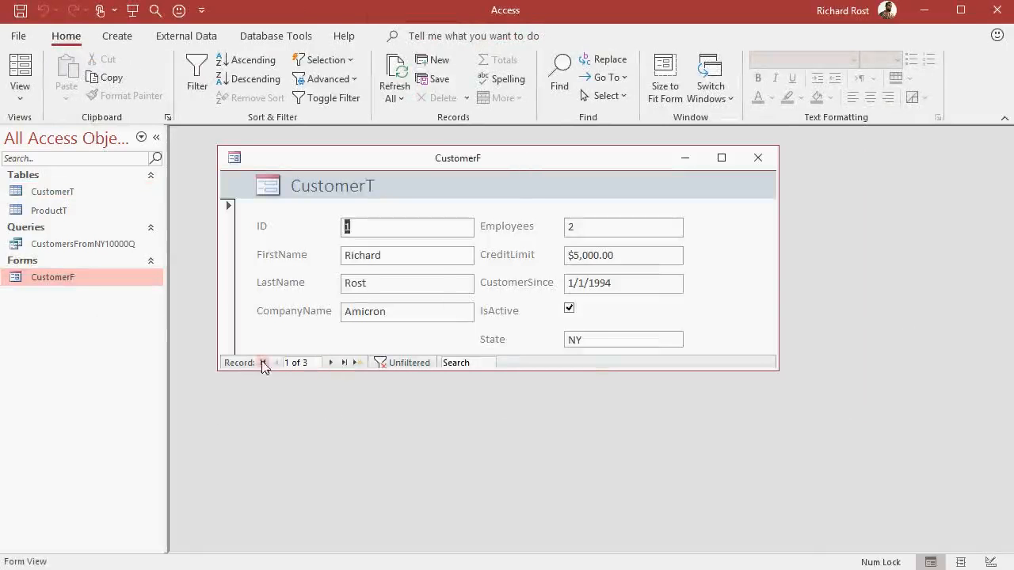
pyautogui.click(331, 363)
pyautogui.click(331, 363)
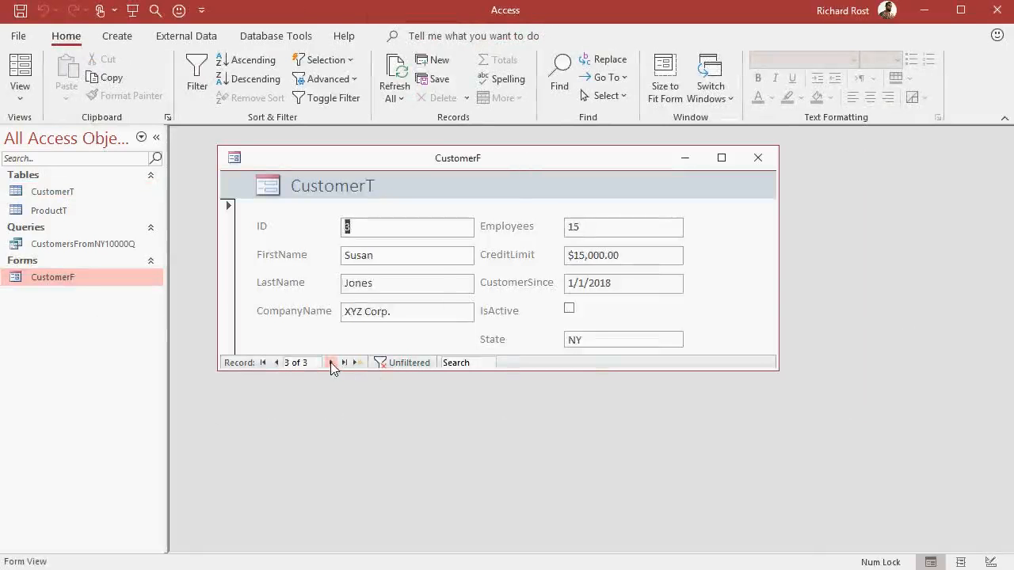
pyautogui.click(277, 362)
pyautogui.click(276, 363)
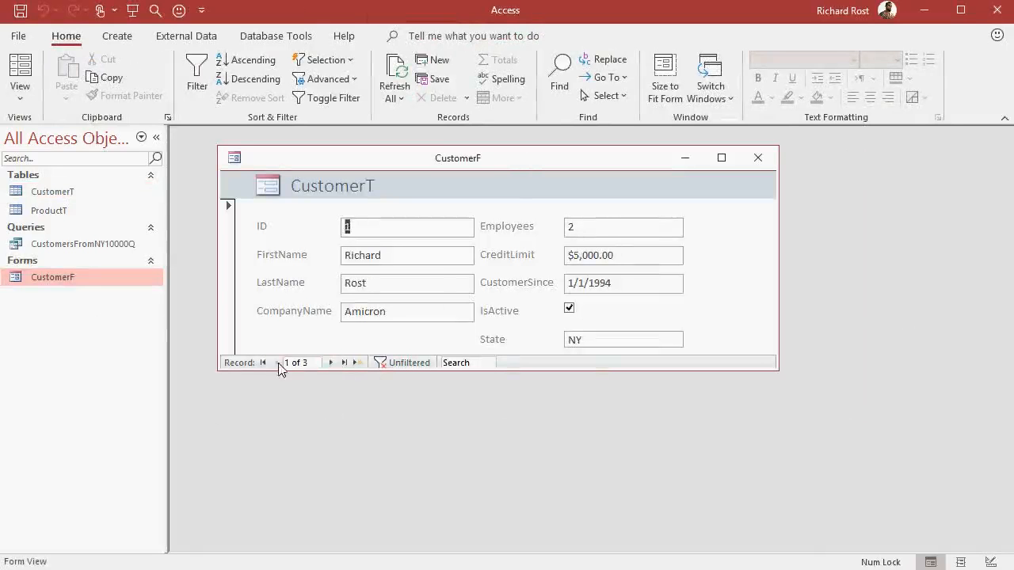
pyautogui.click(344, 362)
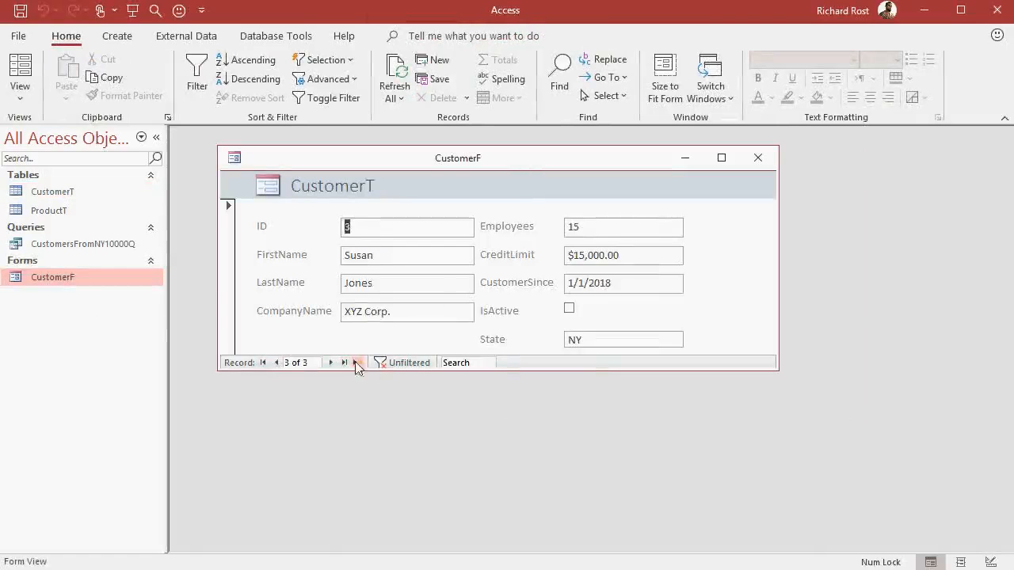
pyautogui.click(359, 362)
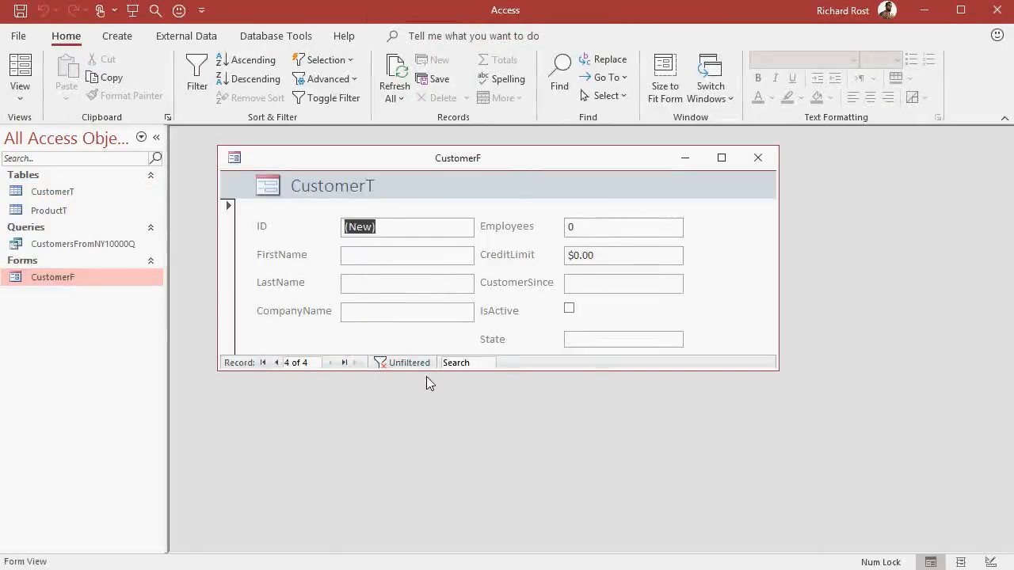
# - Enter the new customer's first and last name
pyautogui.press('Tab')
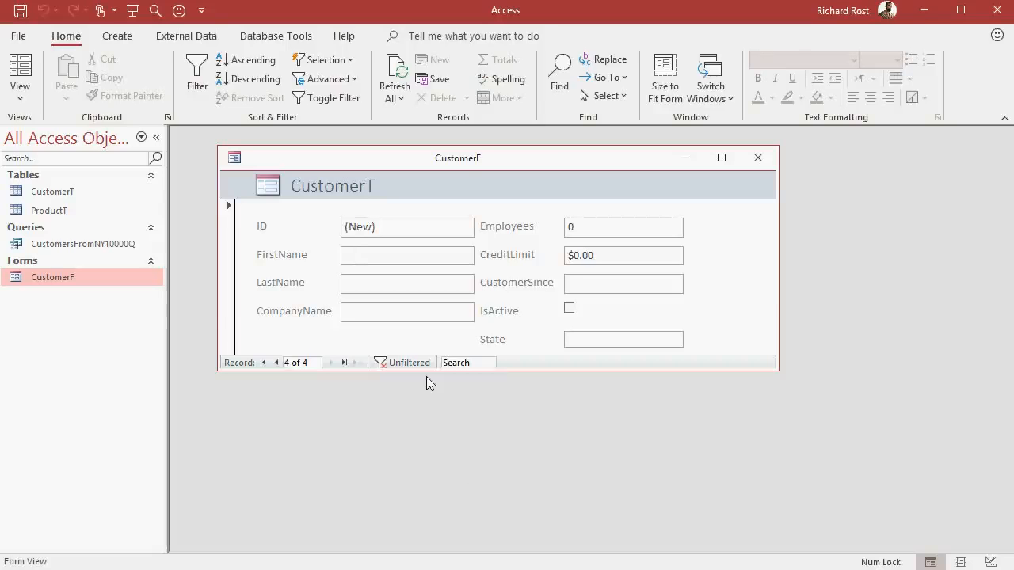
pyautogui.write('Alice')
pyautogui.press('Tab')
pyautogui.write('S')
pyautogui.press('Tab')
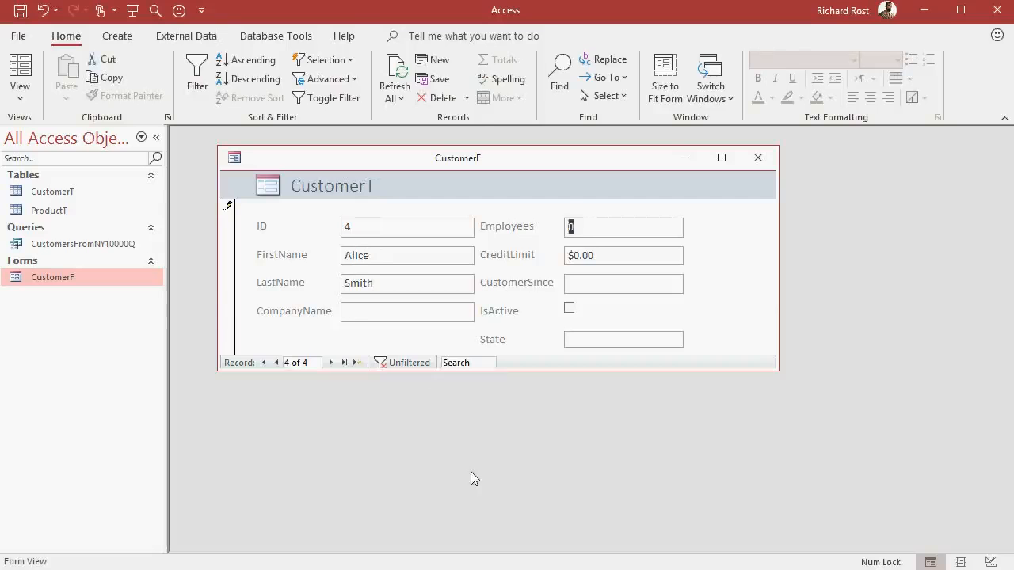
# - Give the new customer a credit limit of 10, mark it active, and set State to FL
pyautogui.press('Tab')
pyautogui.write('10')
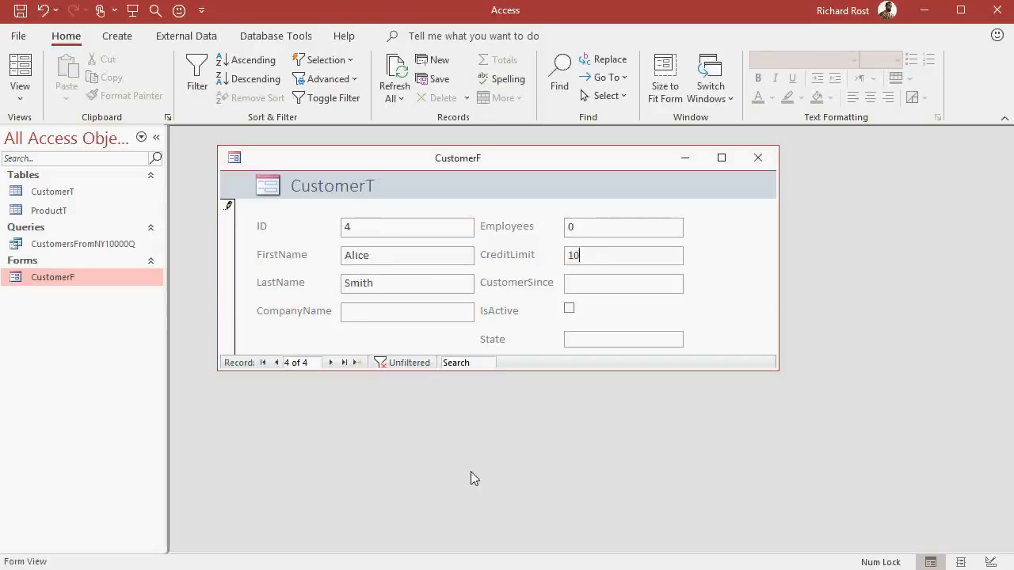
pyautogui.press('Tab')
pyautogui.press('Tab')
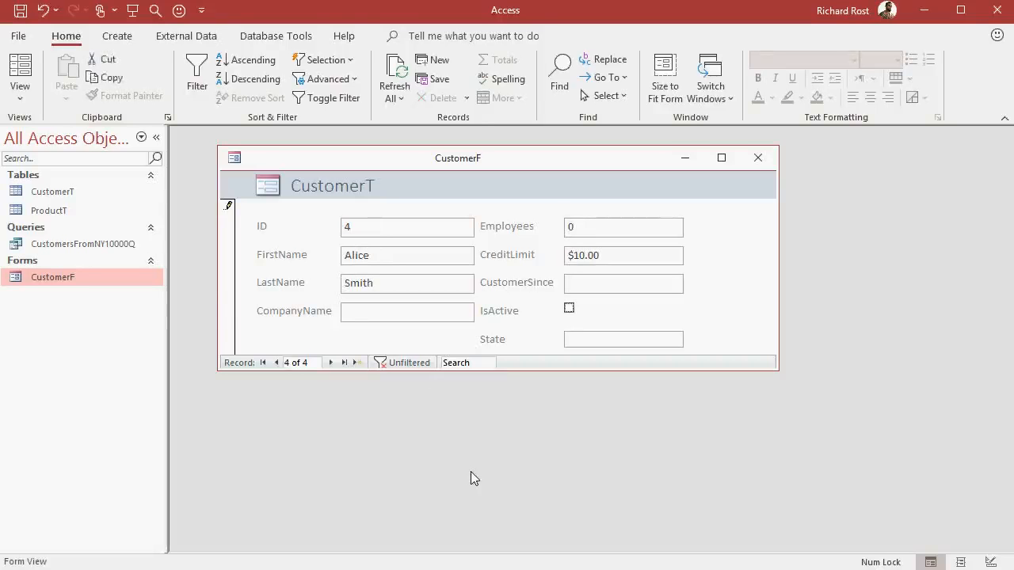
pyautogui.press('Tab')
pyautogui.click(570, 308)
pyautogui.click(597, 339)
pyautogui.write('FL')
pyautogui.press('Tab')
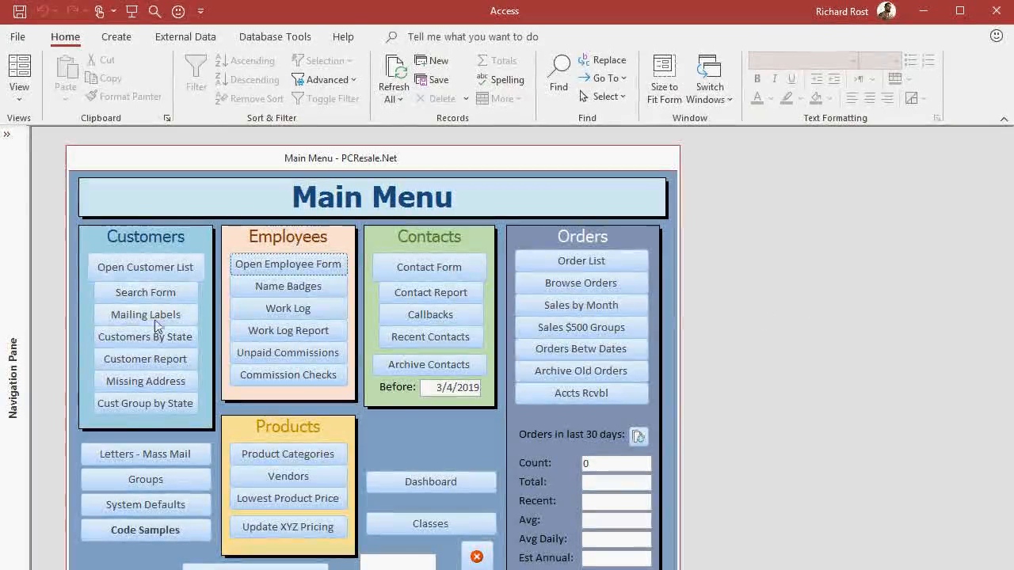
# - Set customer 6's gender to Female in Extended Info, then close the customer forms and list
pyautogui.click(148, 268)
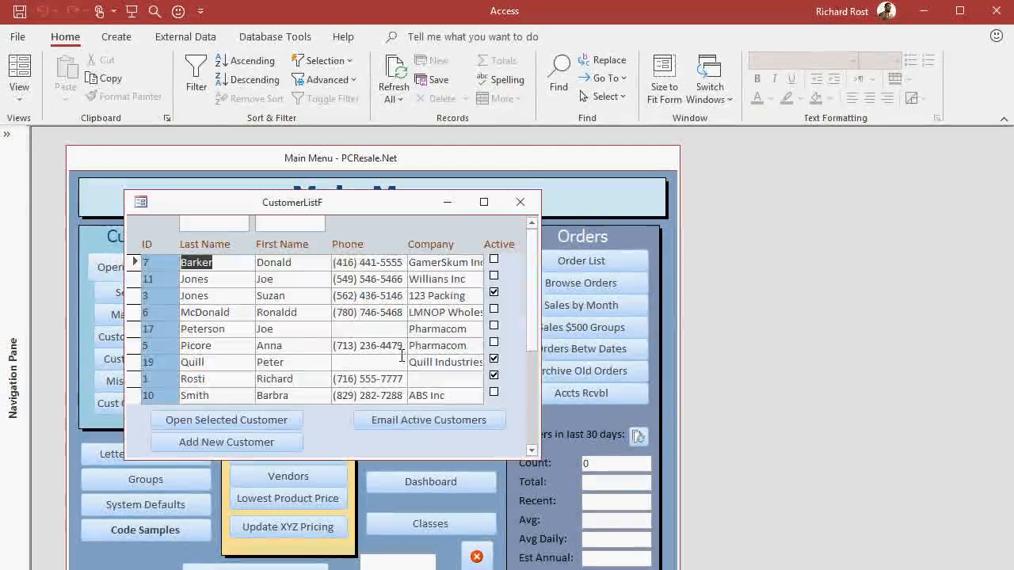
pyautogui.doubleClick(161, 314)
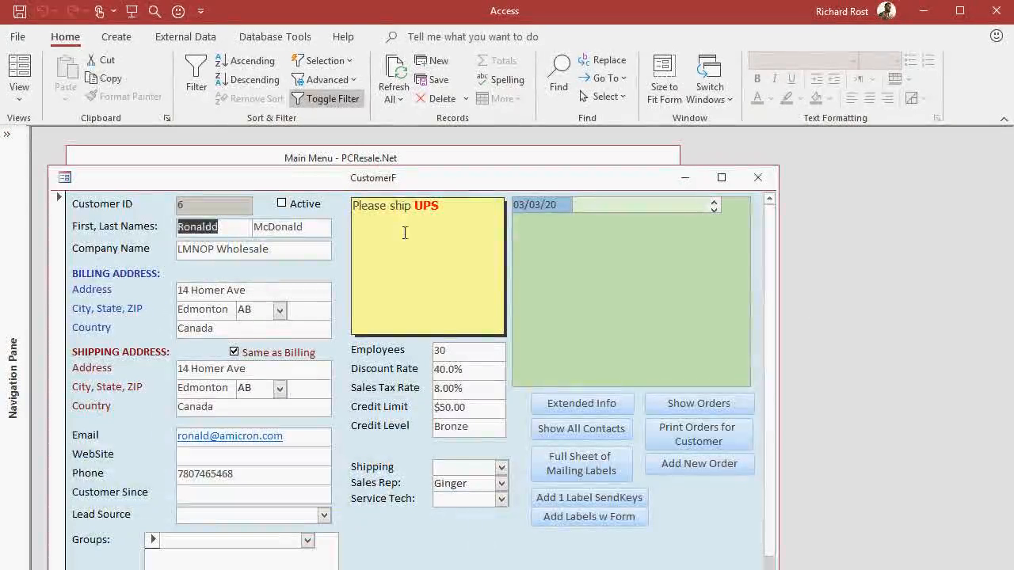
pyautogui.click(464, 230)
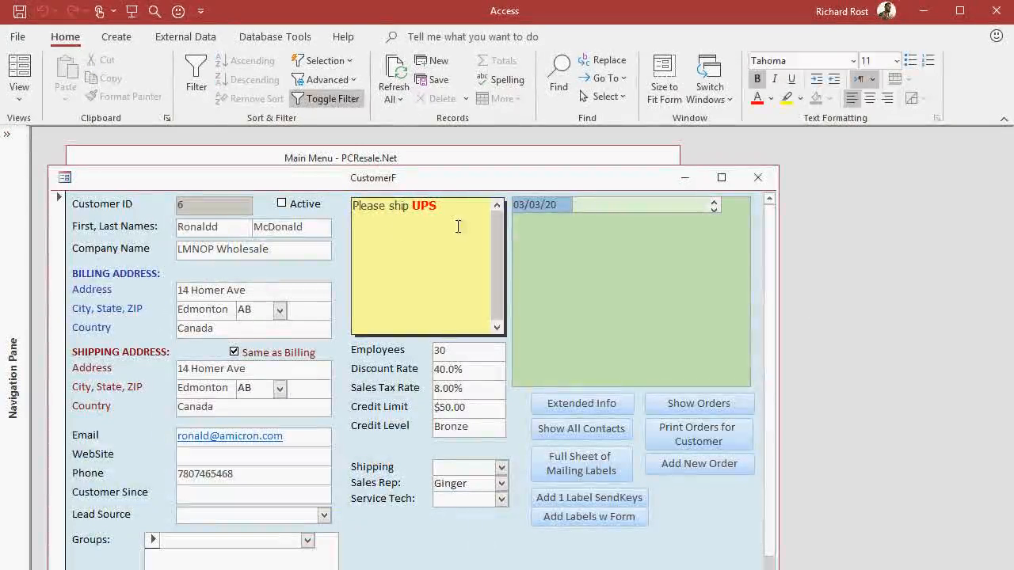
pyautogui.click(582, 403)
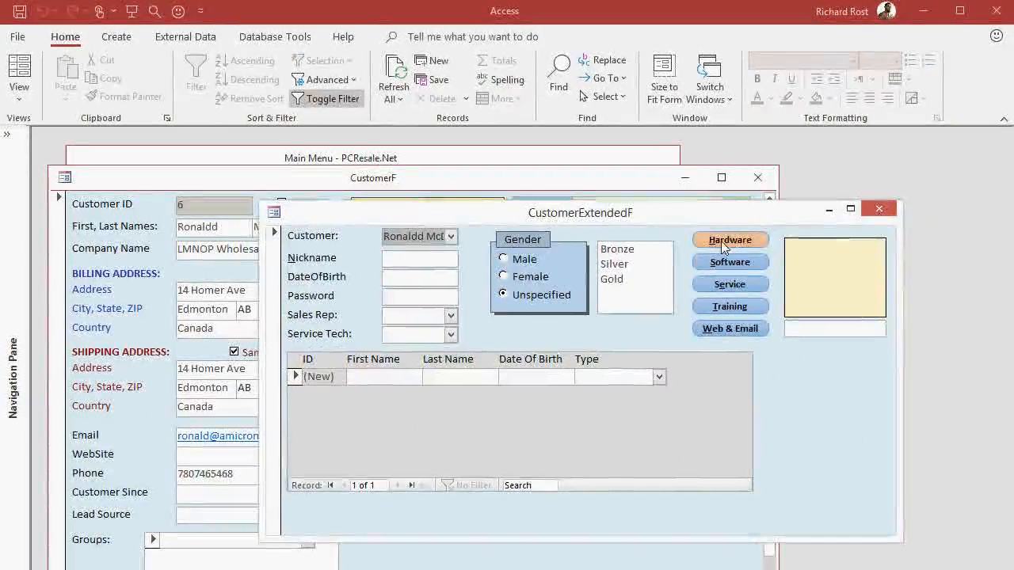
pyautogui.click(526, 277)
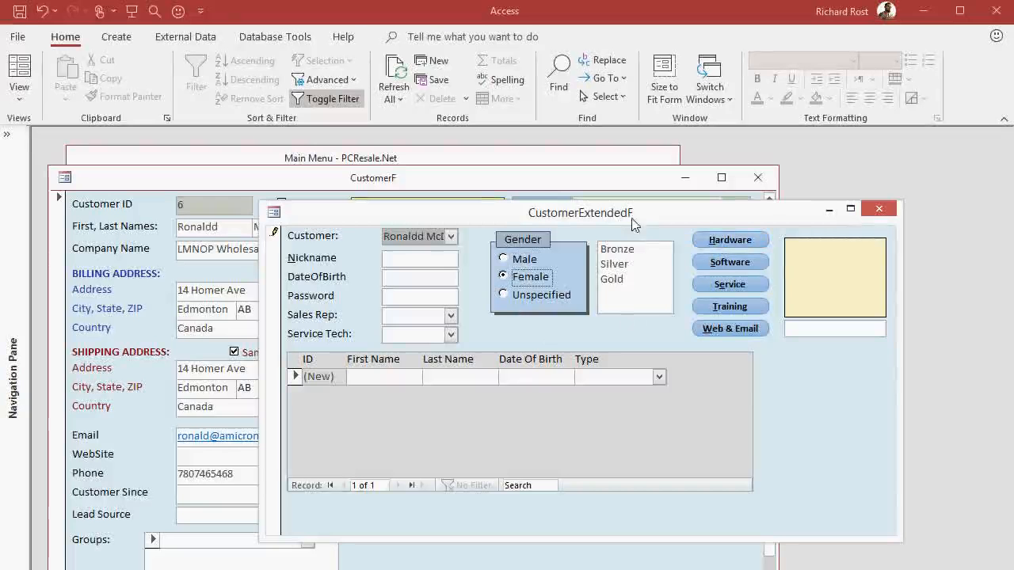
pyautogui.click(879, 208)
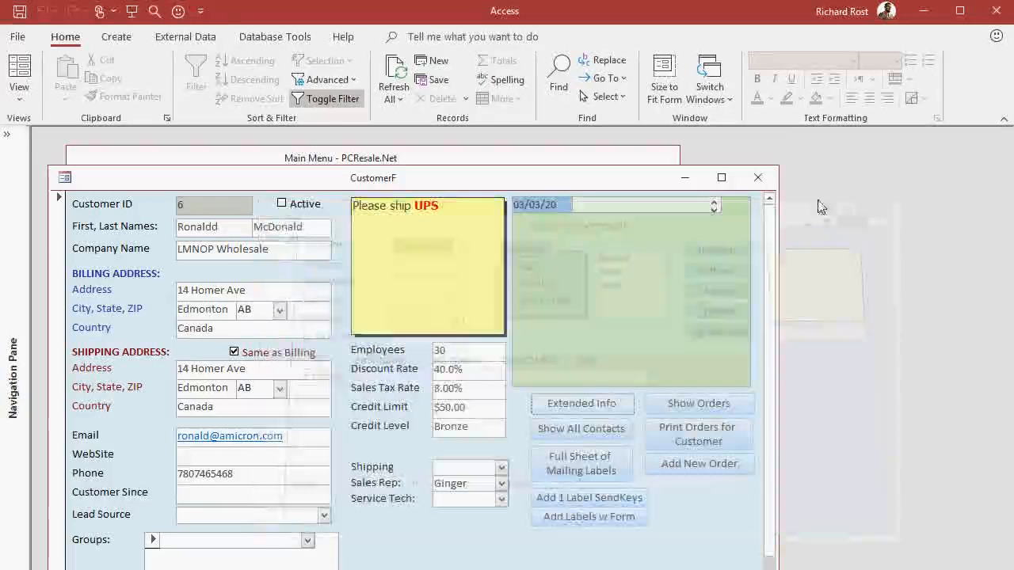
pyautogui.click(756, 180)
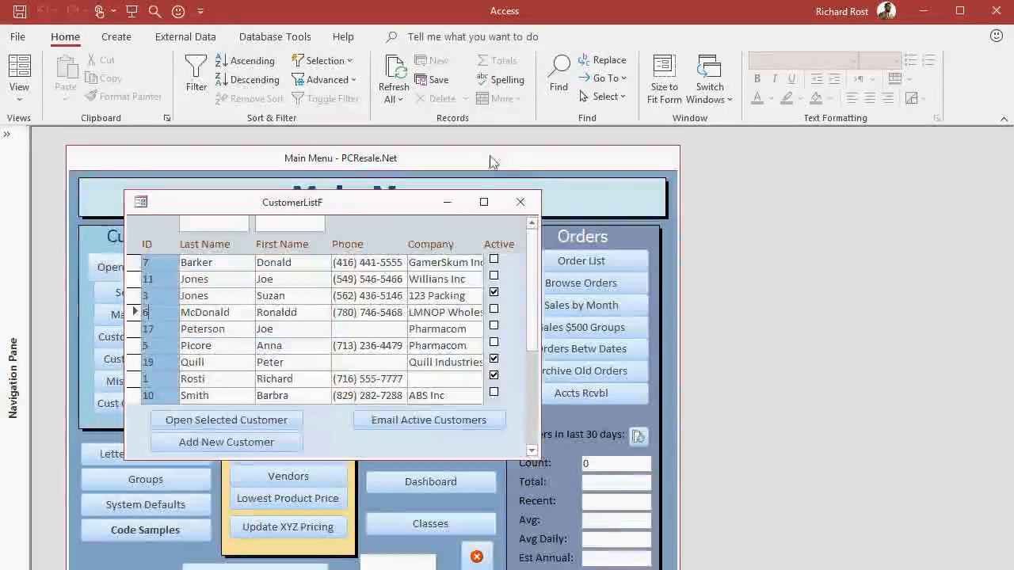
pyautogui.click(515, 203)
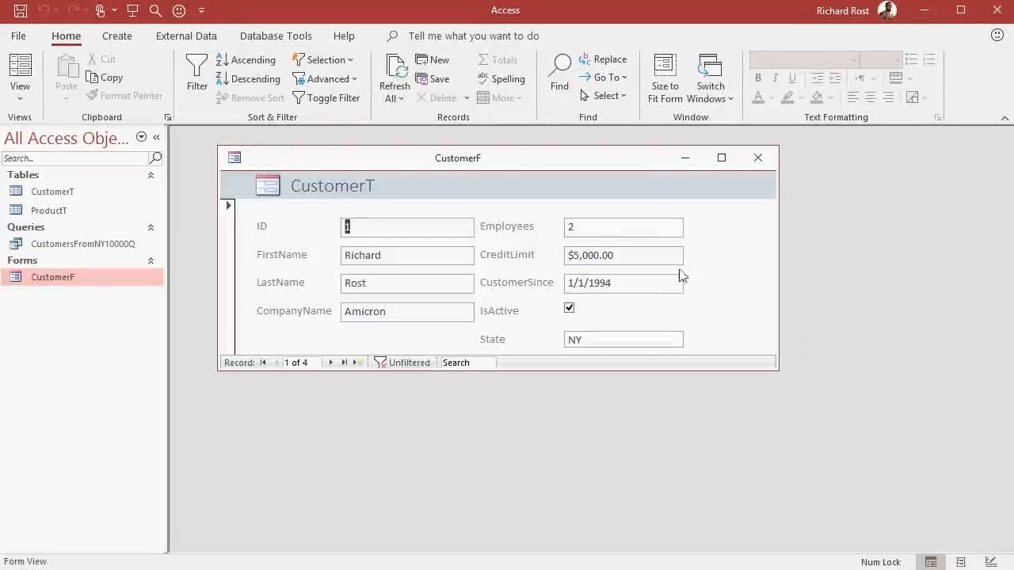
# - Switch CustomerF to Design View and enlarge its window
pyautogui.rightClick(703, 255)
pyautogui.click(760, 305)
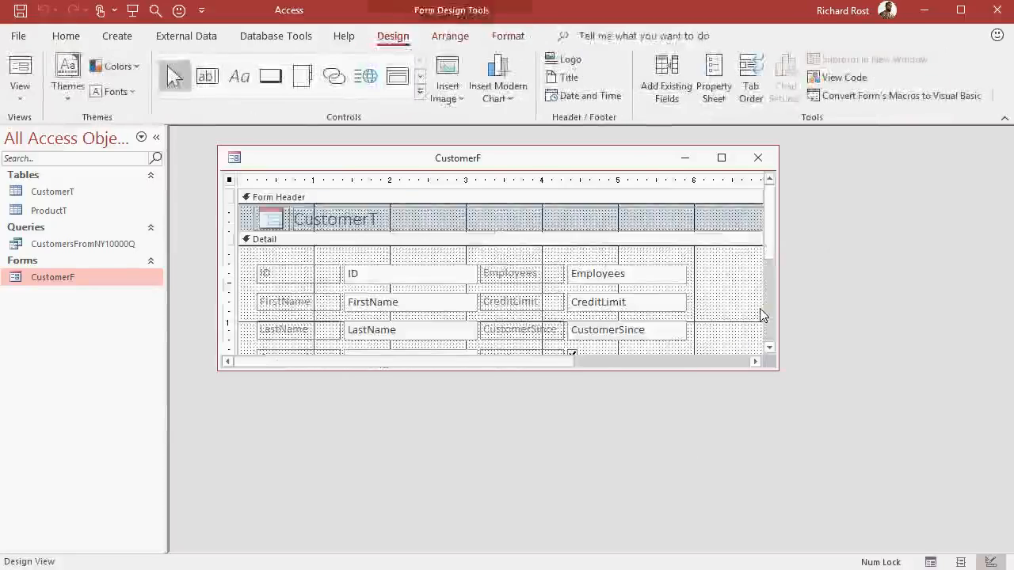
pyautogui.moveTo(777, 367); pyautogui.dragTo(875, 512)
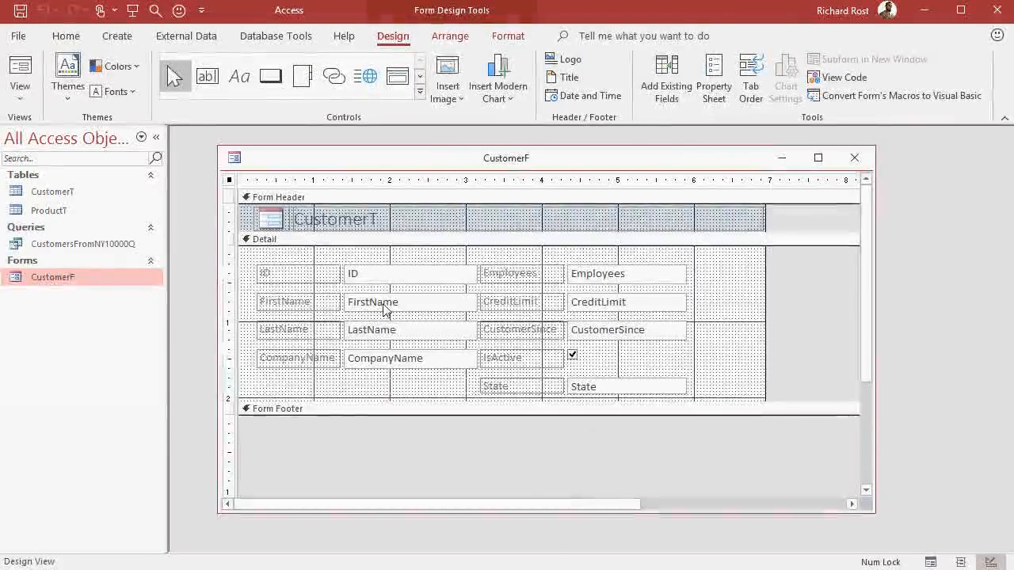
# - Move LastName above FirstName and shift the CreditLimit and CustomerSince controls up a row
pyautogui.click(389, 332)
pyautogui.moveTo(388, 332); pyautogui.dragTo(387, 291)
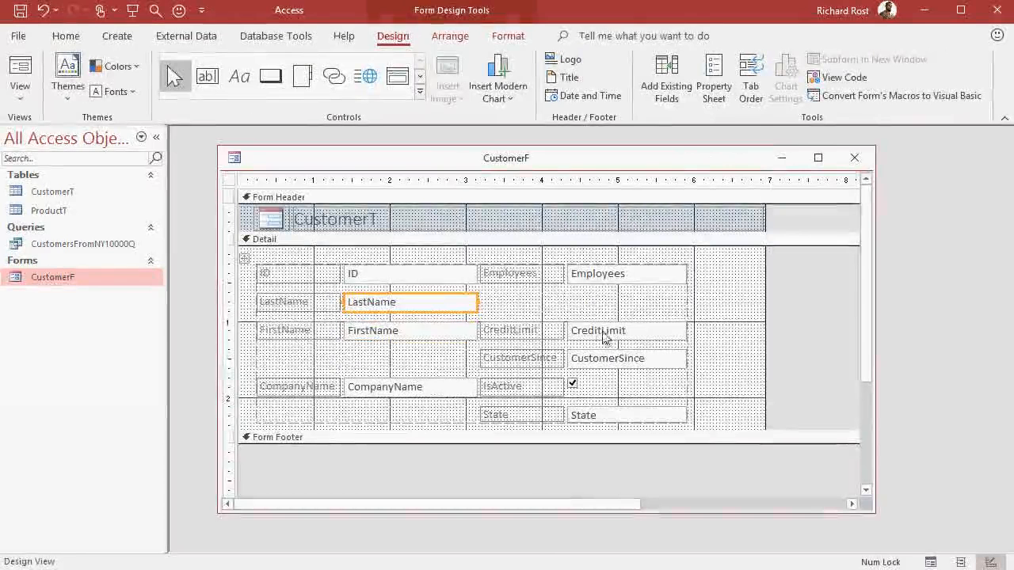
pyautogui.moveTo(607, 333); pyautogui.dragTo(607, 306)
pyautogui.moveTo(533, 331); pyautogui.dragTo(535, 304)
pyautogui.moveTo(593, 360); pyautogui.dragTo(597, 332)
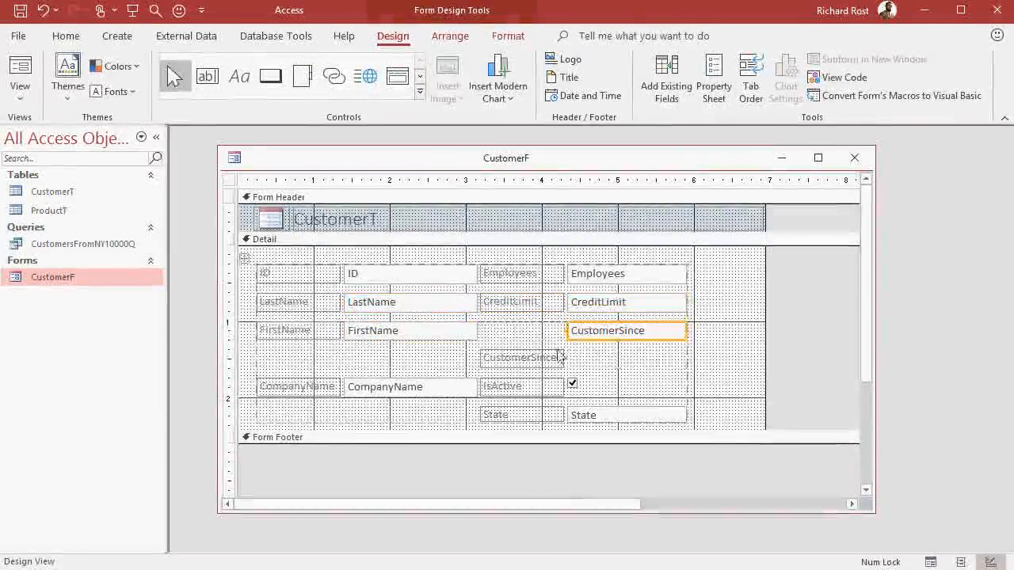
pyautogui.moveTo(536, 358); pyautogui.dragTo(536, 339)
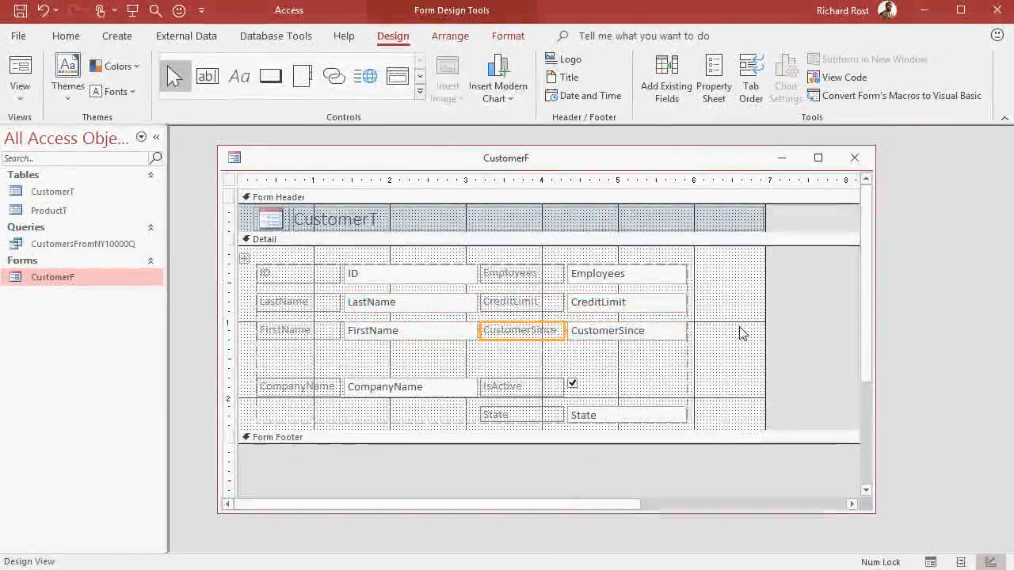
# - Close CustomerF without saving the layout changes, reopen it to confirm, and close it again
pyautogui.click(855, 158)
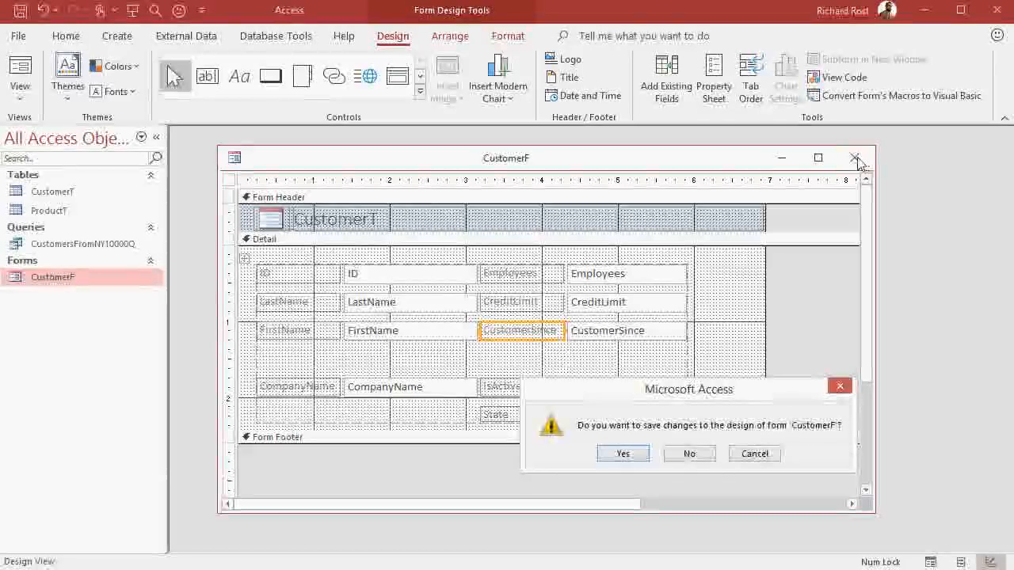
pyautogui.click(689, 454)
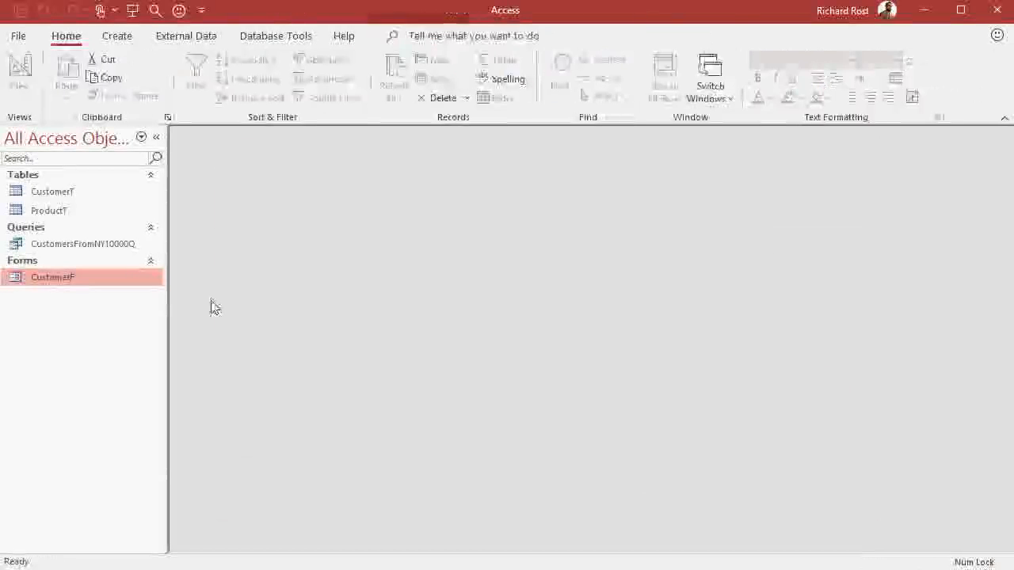
pyautogui.doubleClick(76, 283)
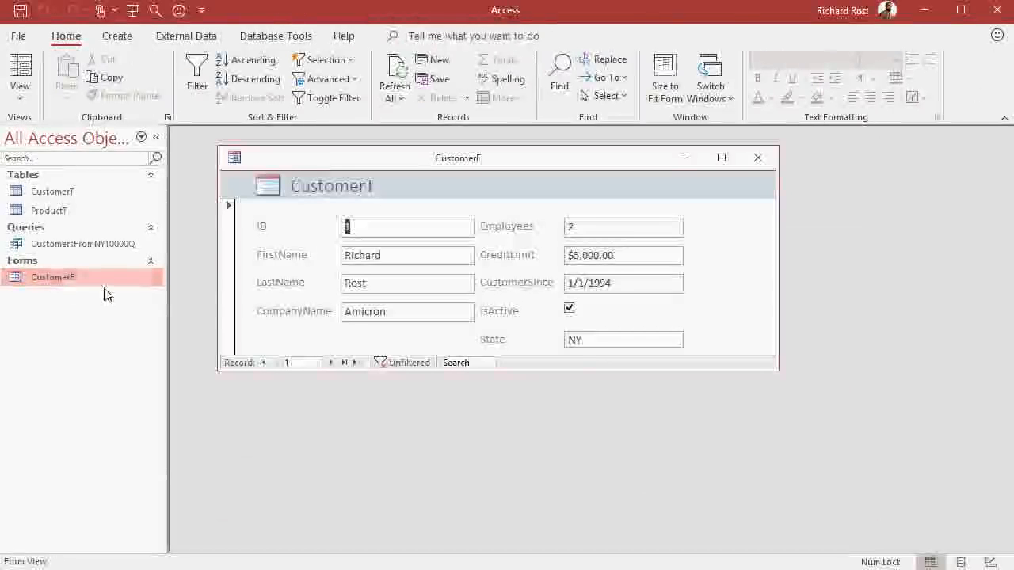
pyautogui.click(758, 158)
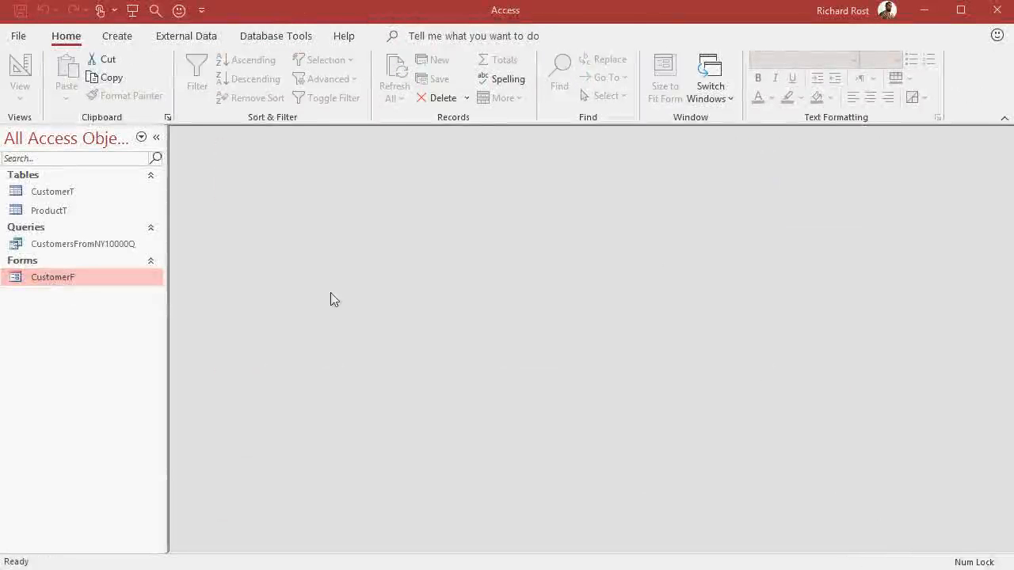
# - Select CustomerT, ProductT, CustomersFromNY10000Q and CustomerF in turn in the Navigation Pane
pyautogui.click(94, 192)
pyautogui.click(89, 211)
pyautogui.click(88, 247)
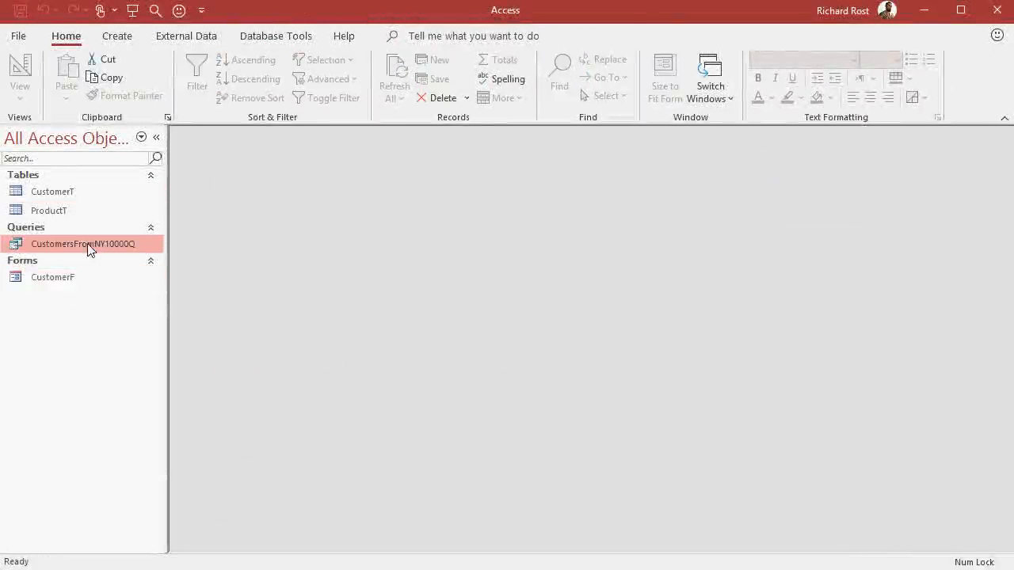
pyautogui.click(87, 281)
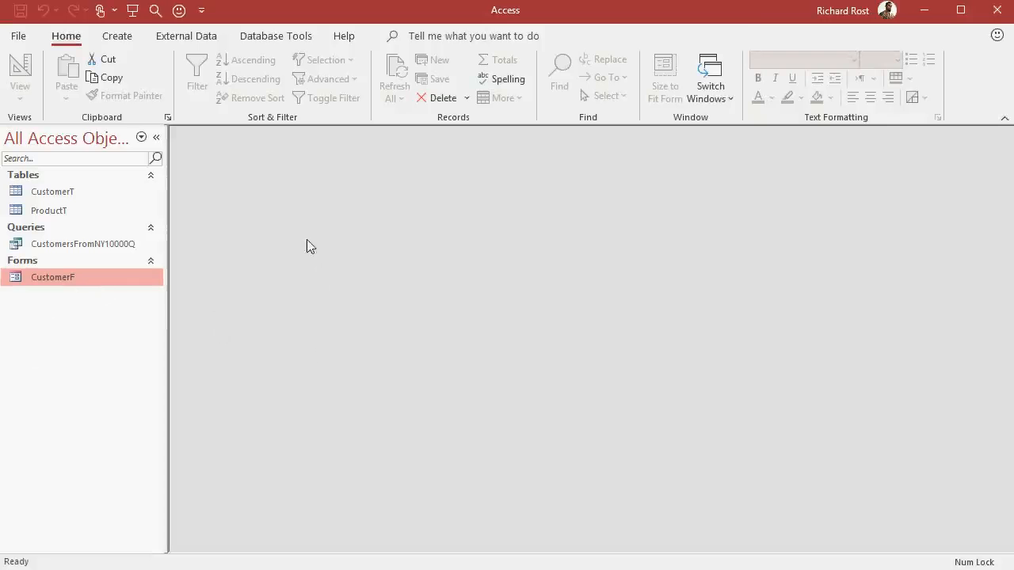
# - Launch the Label Wizard from the Labels command in the Reports group
pyautogui.click(120, 35)
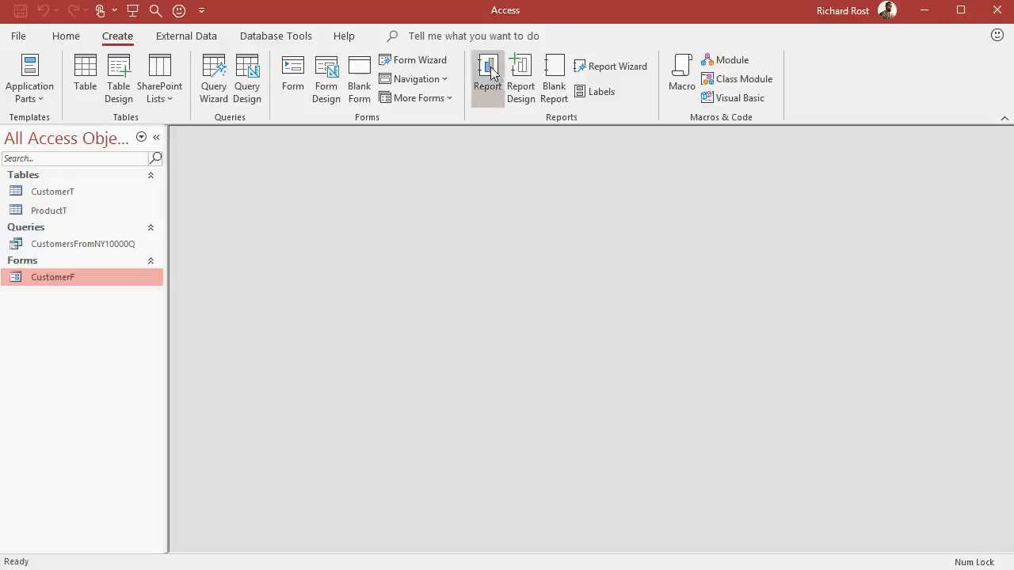
pyautogui.click(609, 89)
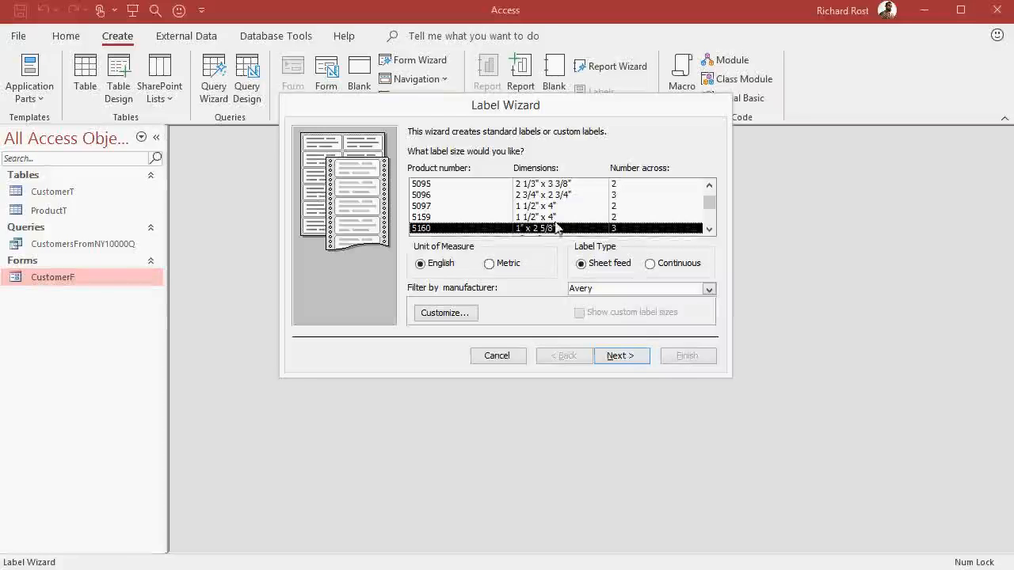
# - Accept label 5160 and the default font, then put FirstName and LastName on the label's first line
pyautogui.click(618, 356)
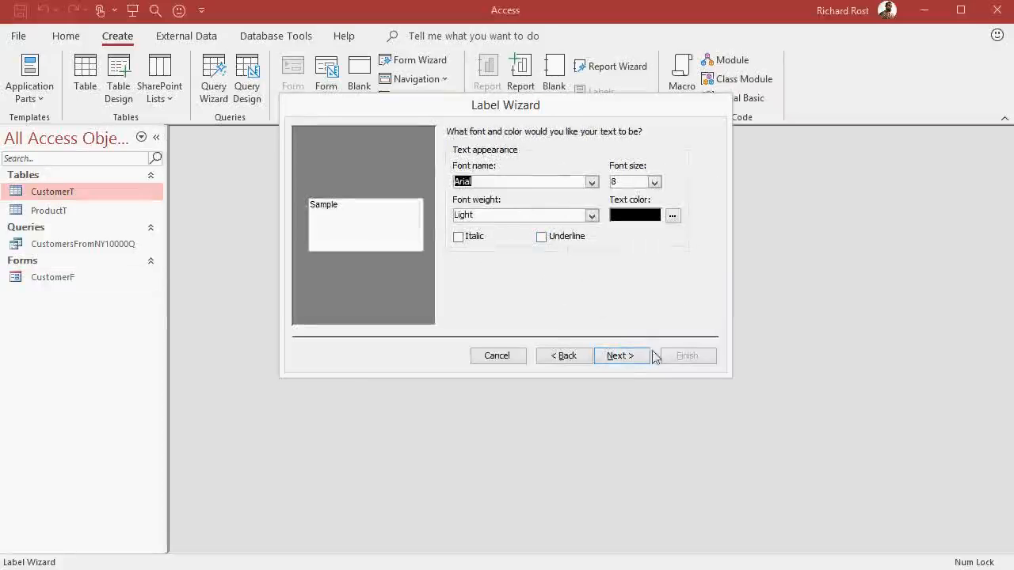
pyautogui.click(621, 356)
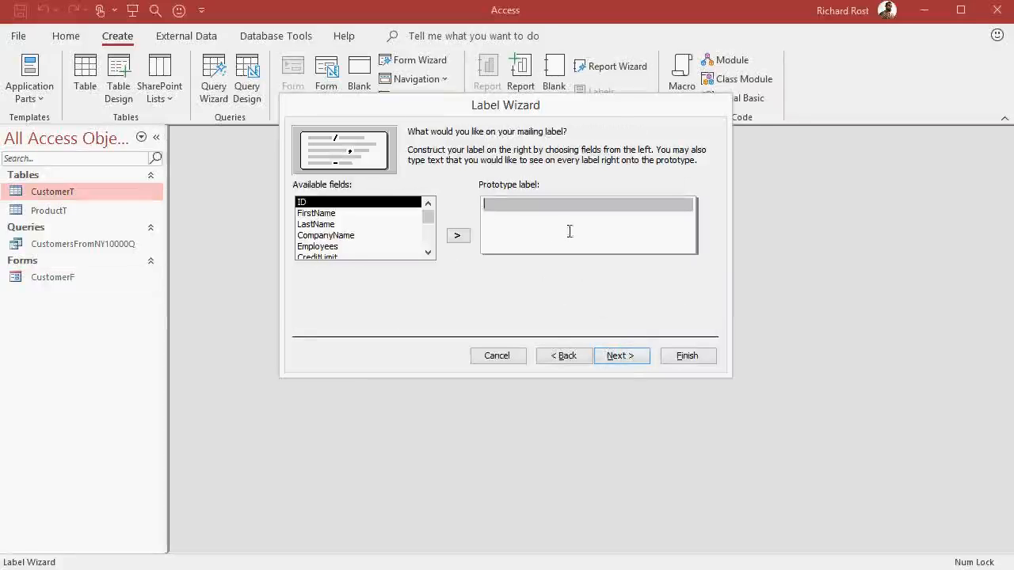
pyautogui.click(352, 214)
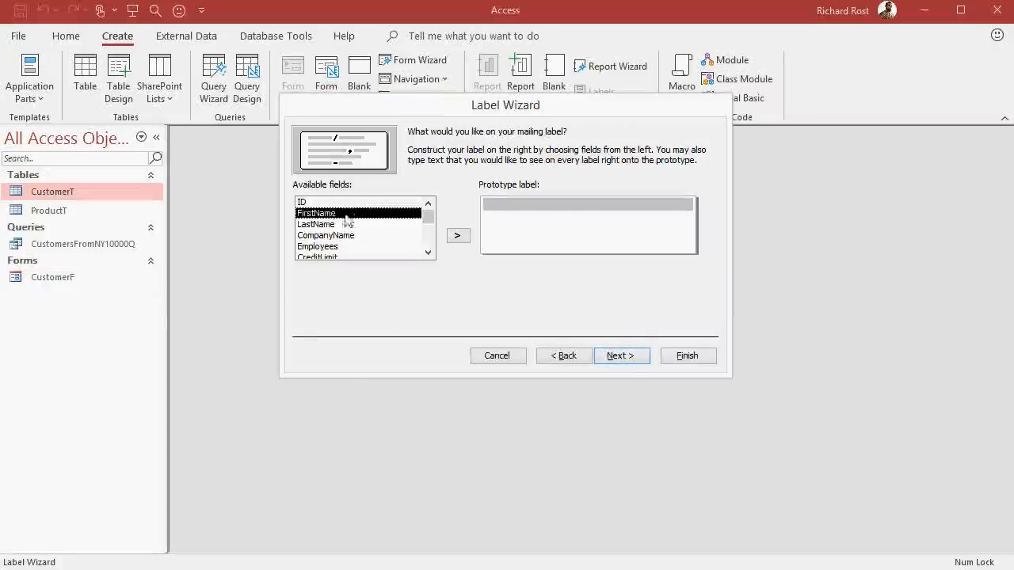
pyautogui.click(459, 237)
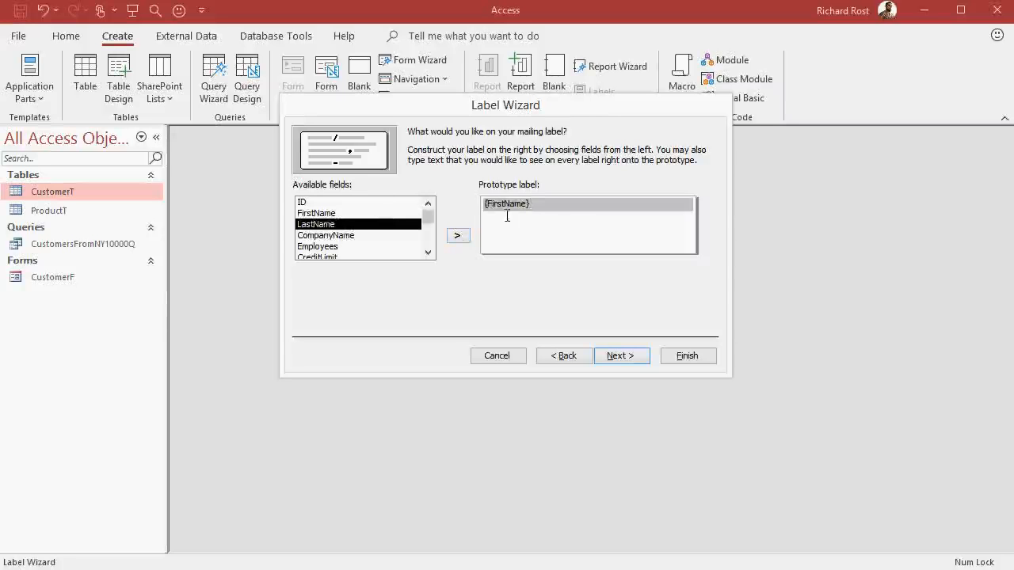
pyautogui.doubleClick(354, 227)
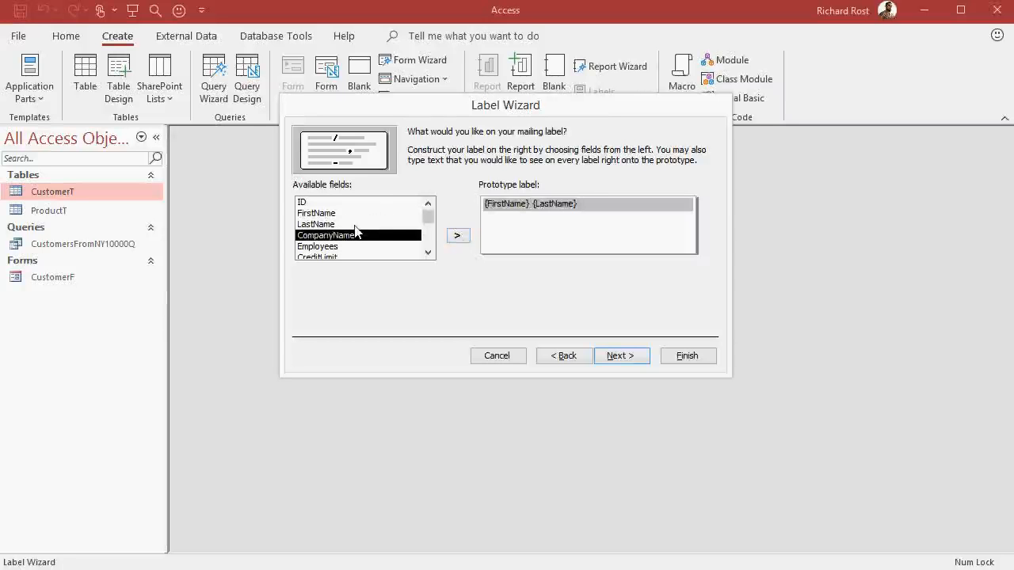
# - Add CompanyName on the second line and State on the third line of the label
pyautogui.press('Return')
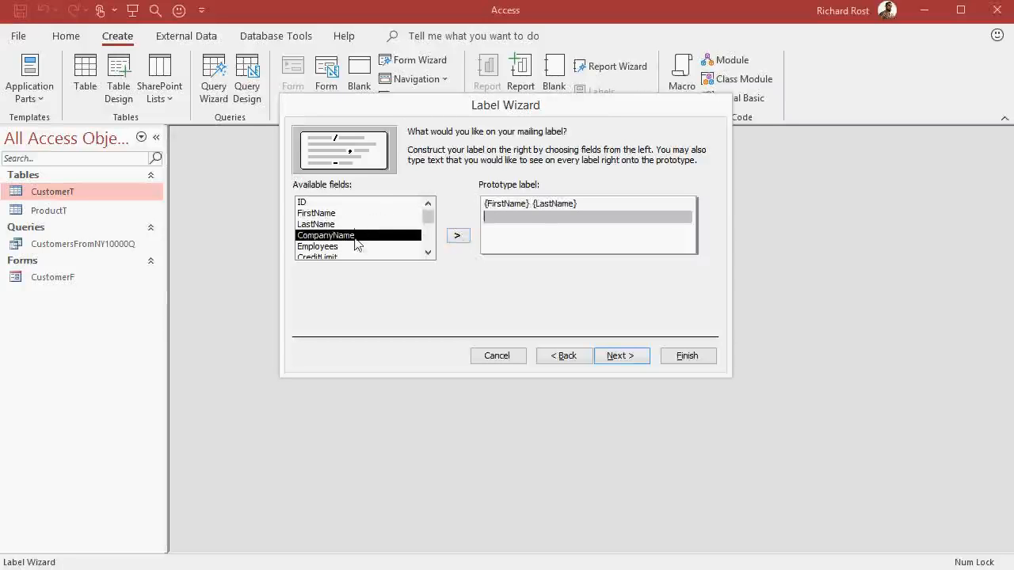
pyautogui.doubleClick(356, 235)
pyautogui.press('Return')
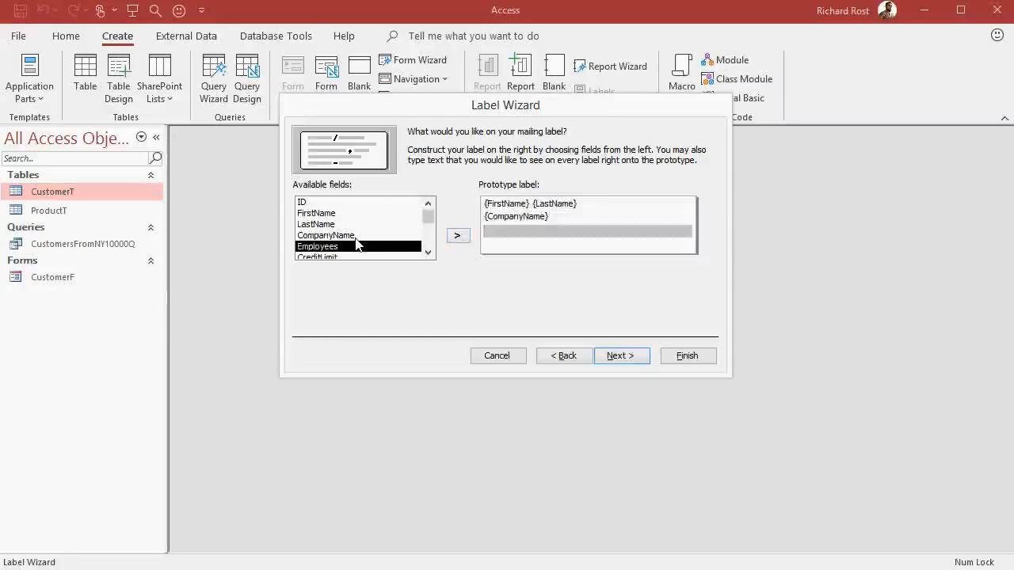
pyautogui.click(429, 255)
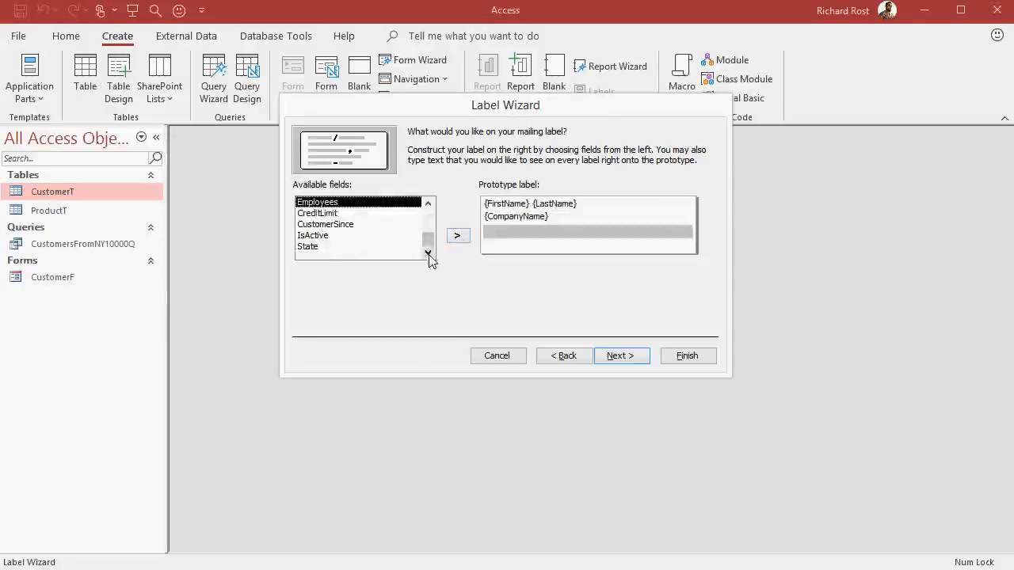
pyautogui.click(329, 248)
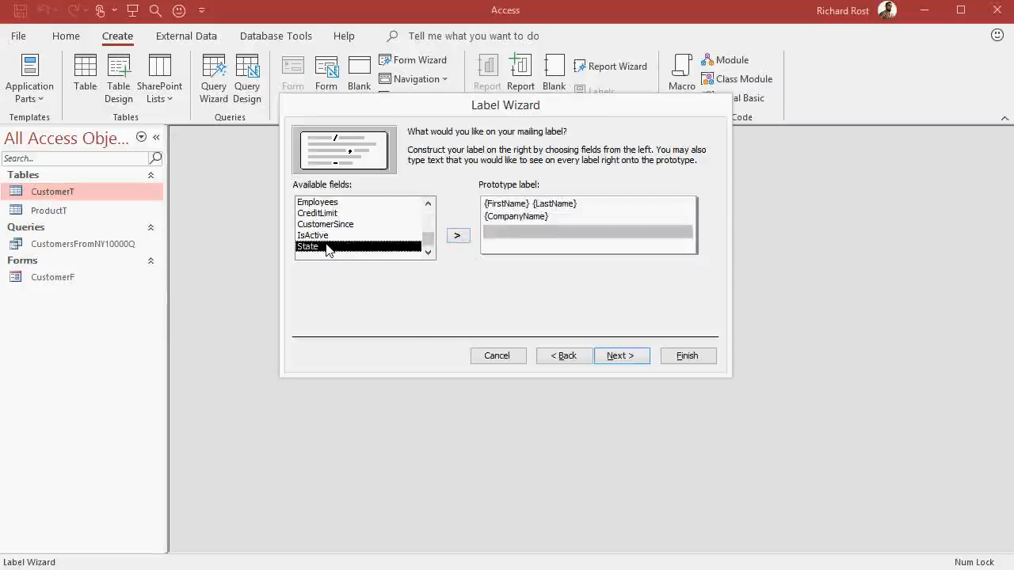
pyautogui.doubleClick(329, 247)
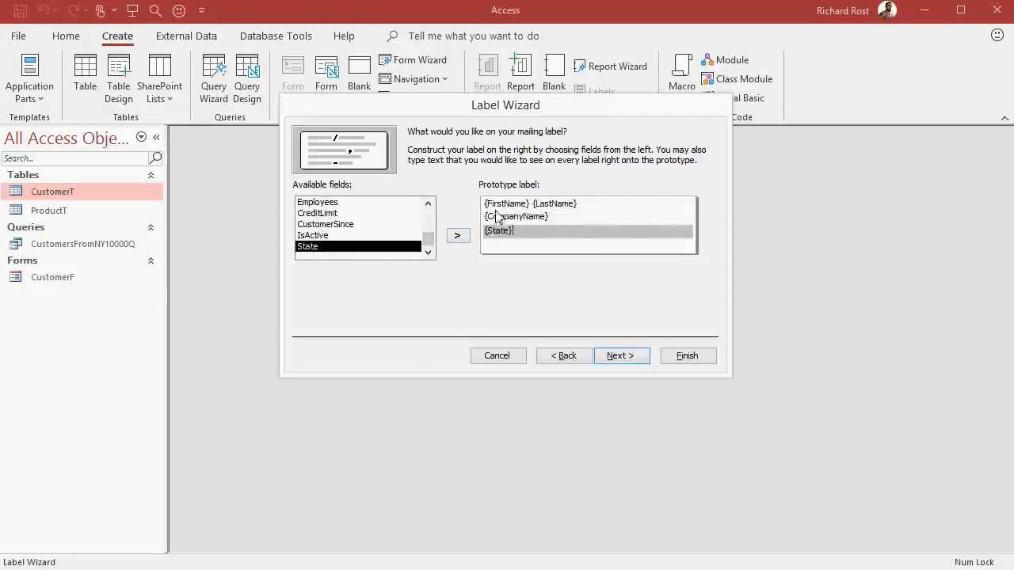
# - Sort the labels by LastName, then FirstName
pyautogui.click(619, 356)
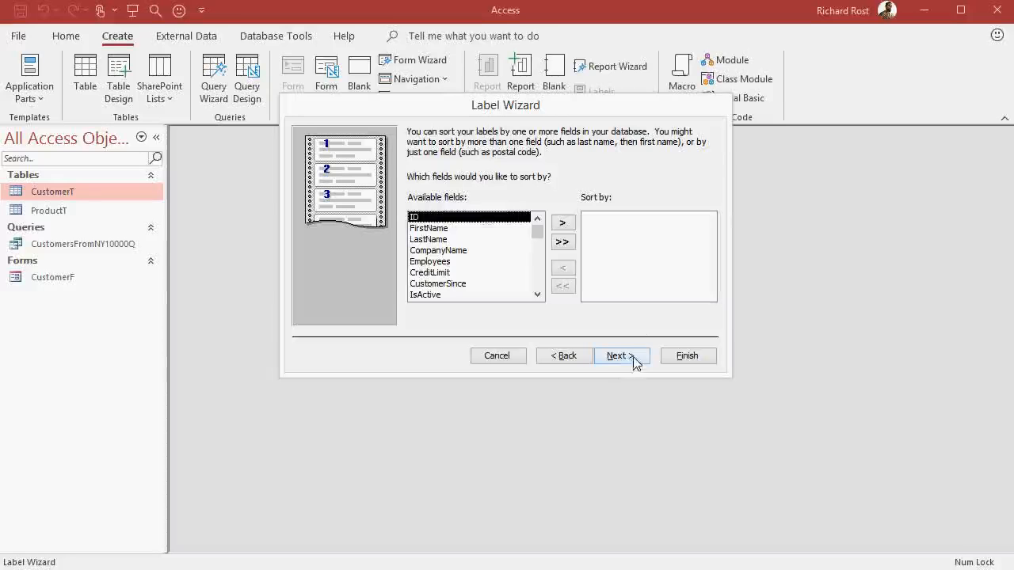
pyautogui.doubleClick(437, 239)
pyautogui.doubleClick(436, 229)
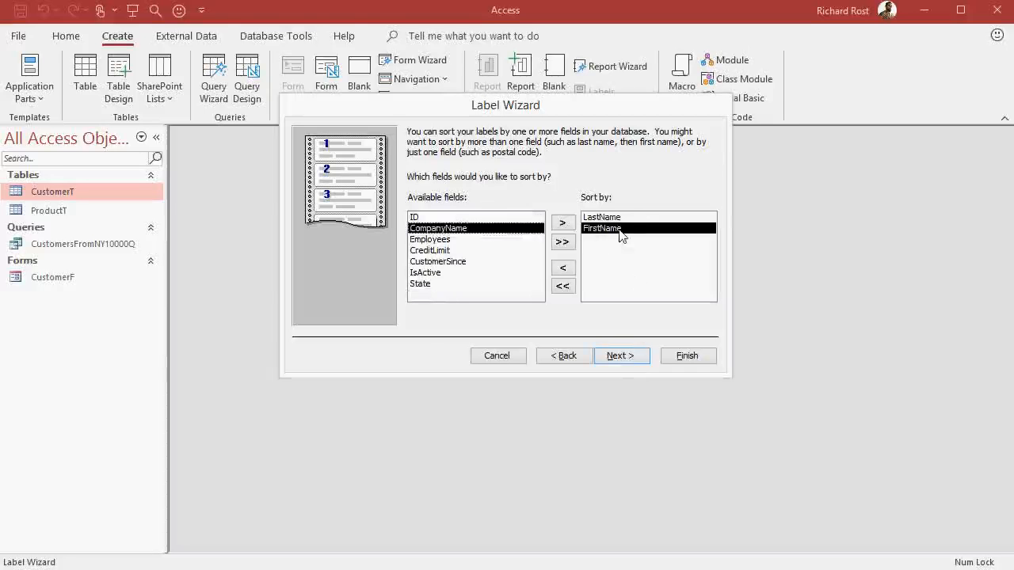
# - Name the label report CustomerMailingLabelR
pyautogui.click(621, 355)
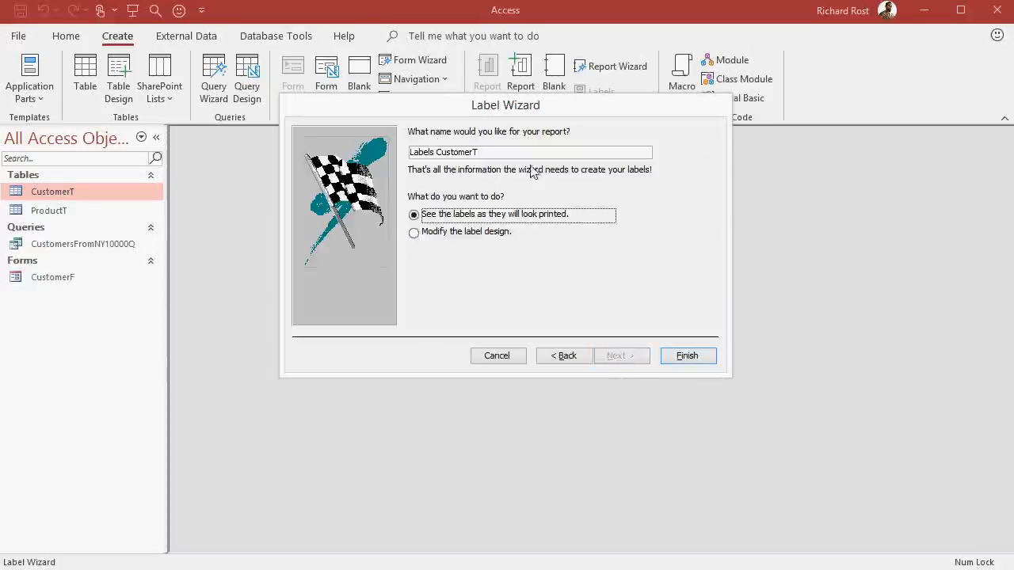
pyautogui.moveTo(500, 152); pyautogui.dragTo(383, 157)
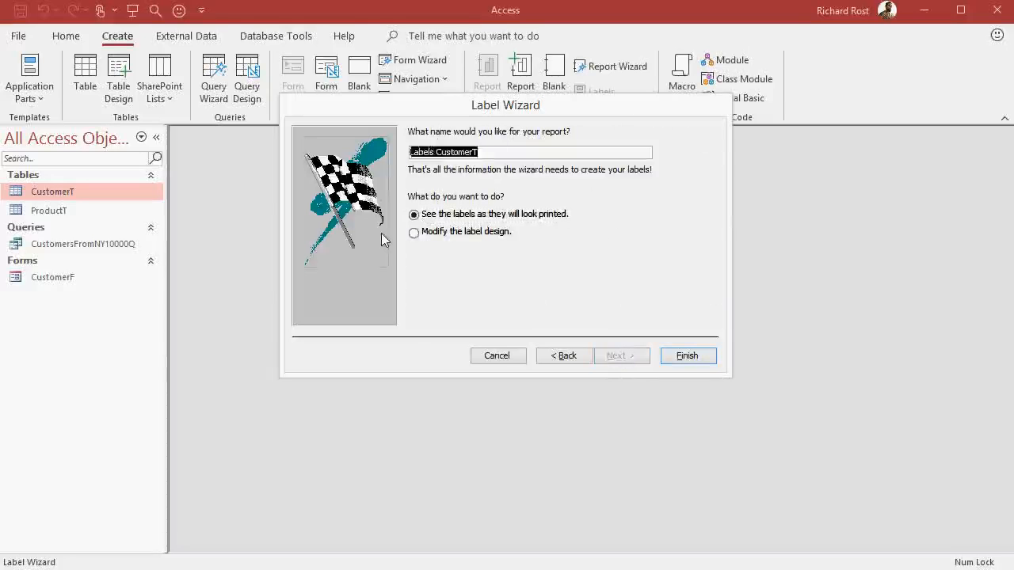
pyautogui.write('MailingLabelR')
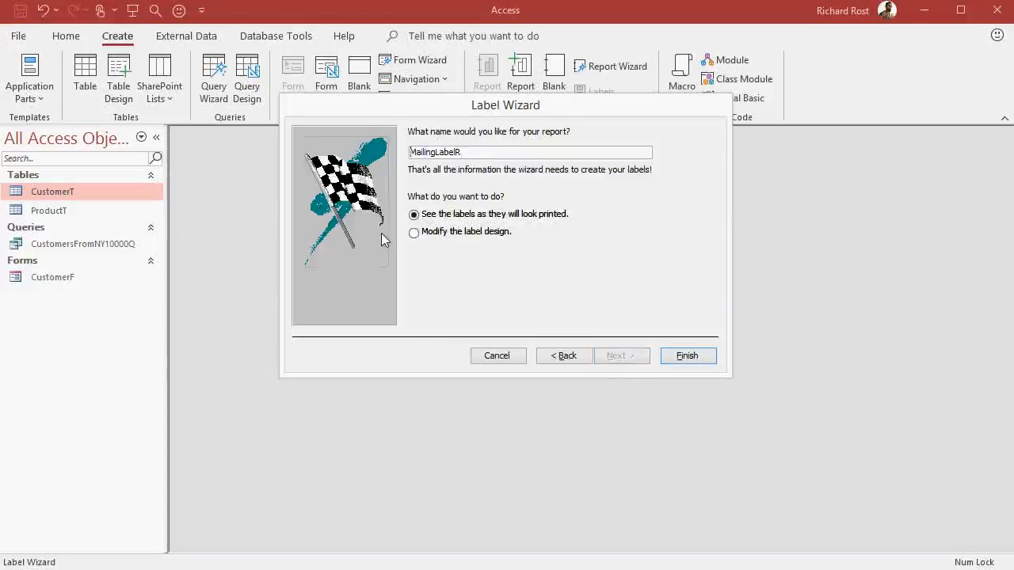
pyautogui.press('Home')
pyautogui.write('Customer')
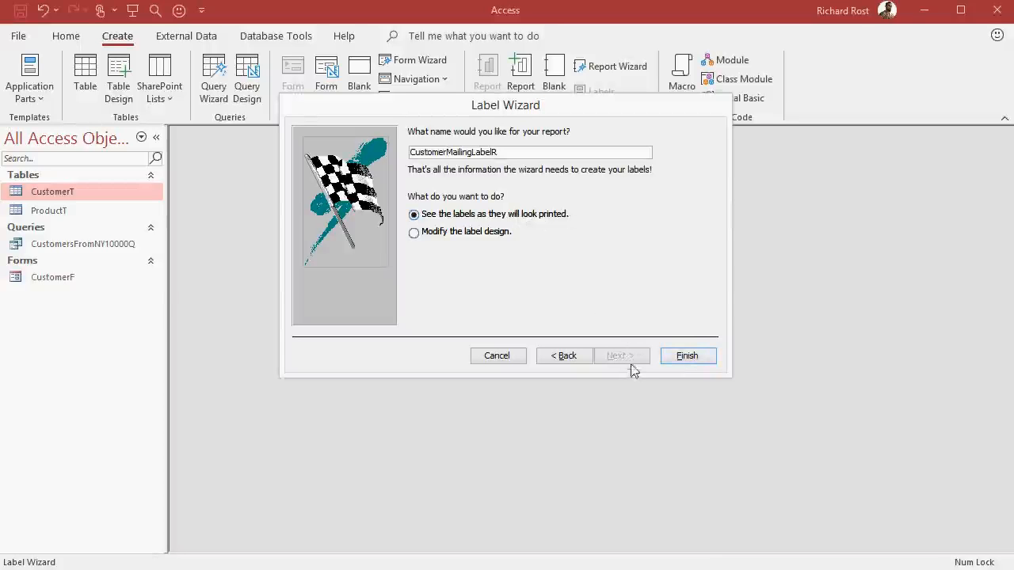
# - Finish the wizard, check the label preview zoomed out and in, then close the preview
pyautogui.click(707, 359)
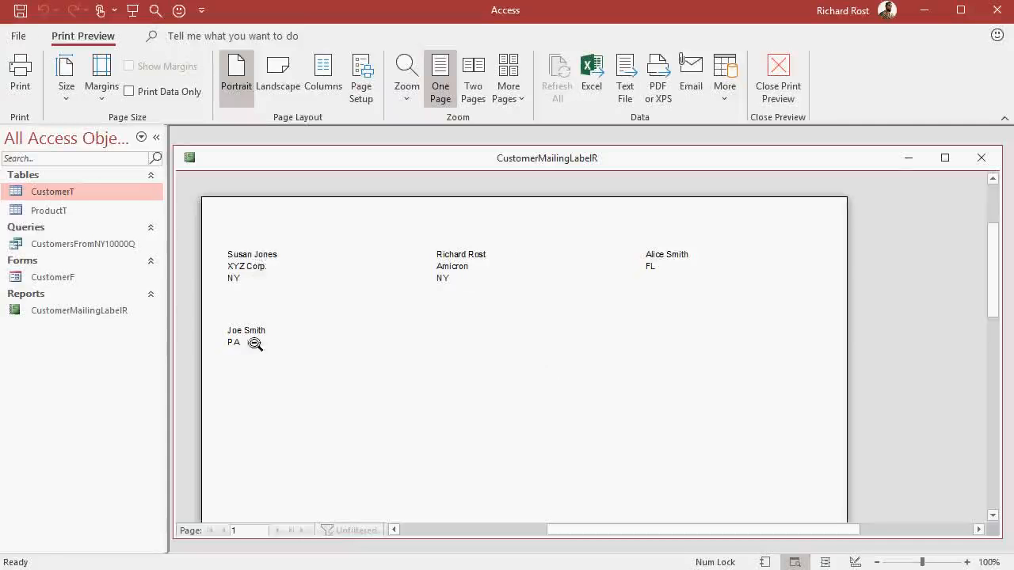
pyautogui.click(499, 316)
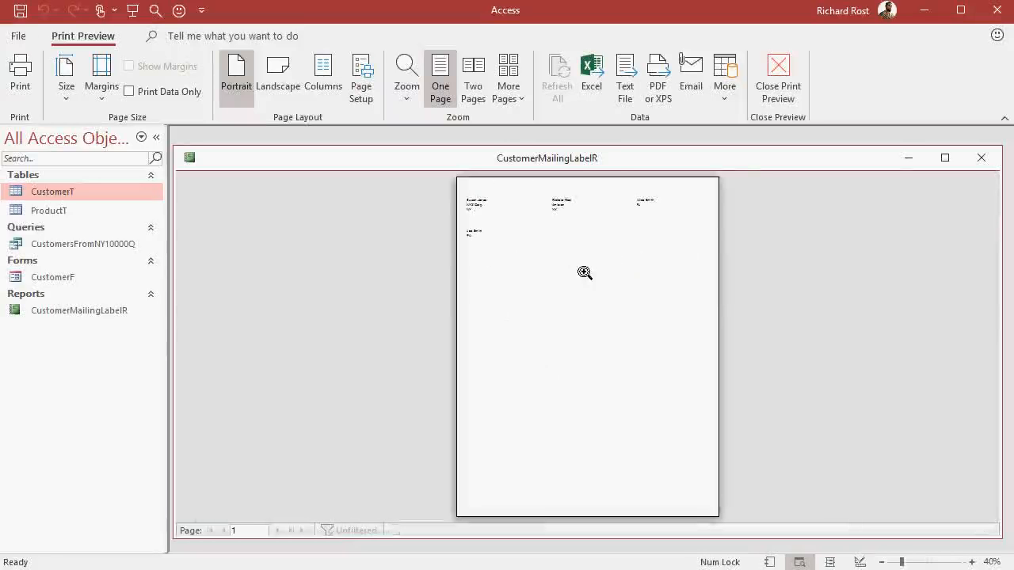
pyautogui.click(502, 208)
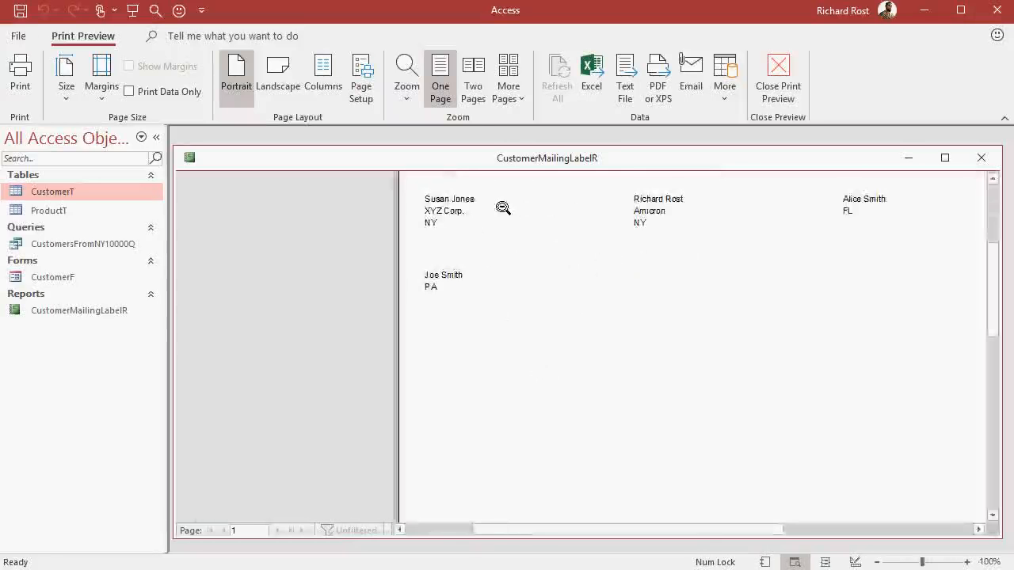
pyautogui.click(626, 251)
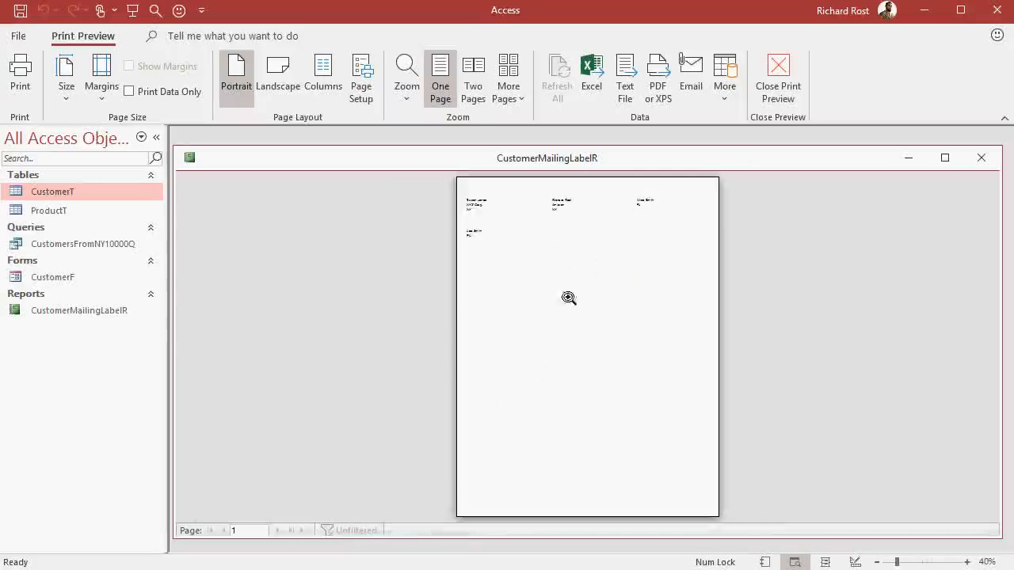
pyautogui.rightClick(552, 245)
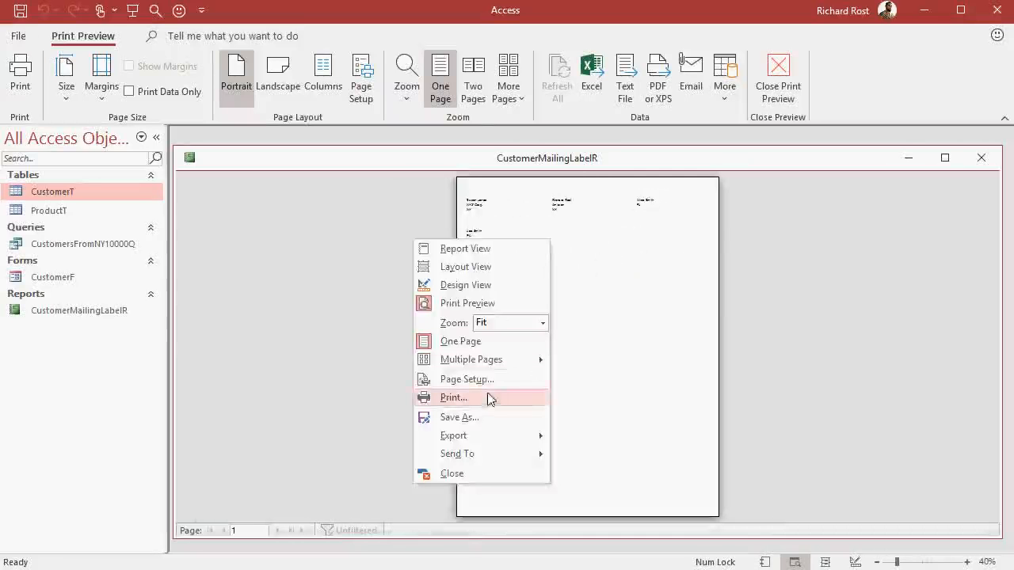
pyautogui.click(597, 165)
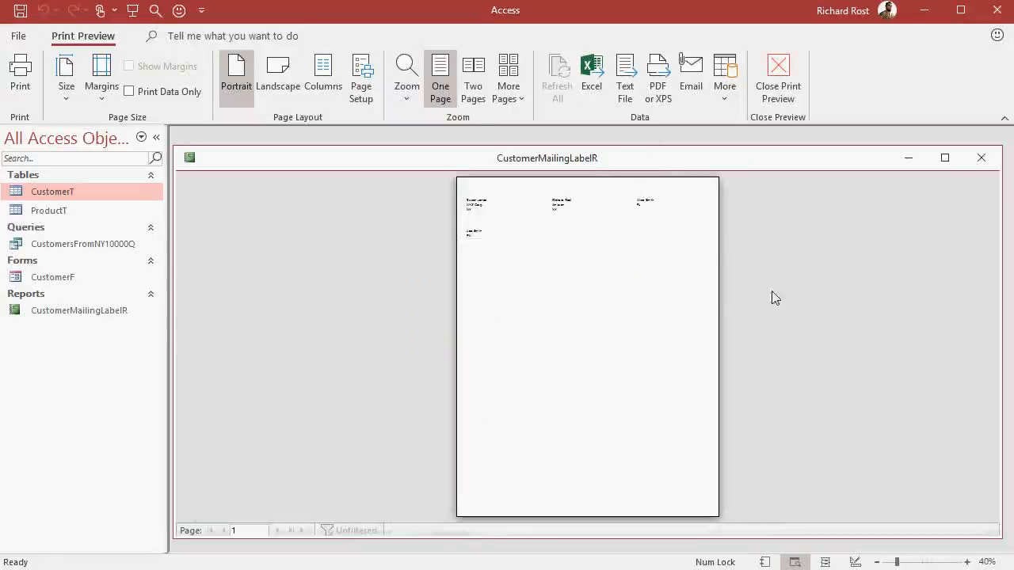
pyautogui.click(980, 157)
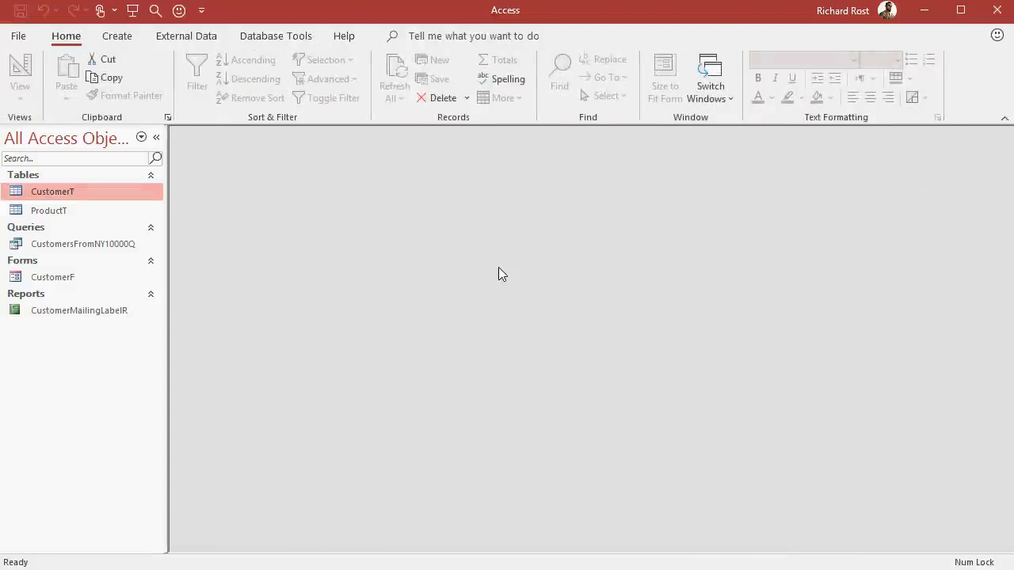
pyautogui.click(86, 315)
pyautogui.rightClick(87, 317)
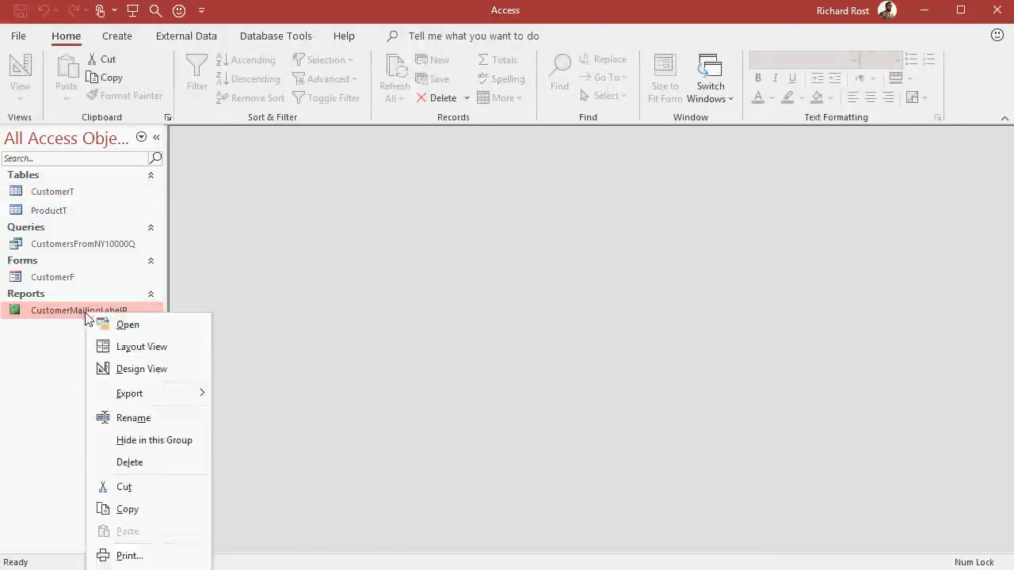
pyautogui.click(117, 369)
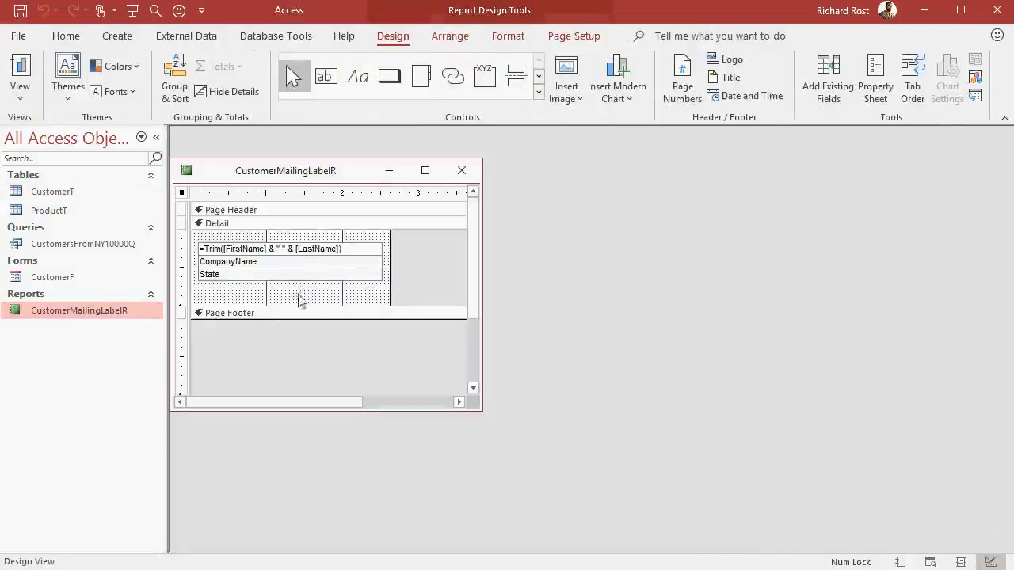
pyautogui.moveTo(304, 283)
pyautogui.mouseDown()
pyautogui.moveTo(307, 296)
pyautogui.moveTo(314, 273)
pyautogui.mouseUp()
pyautogui.click(423, 265)
pyautogui.click(462, 171)
pyautogui.click(691, 458)
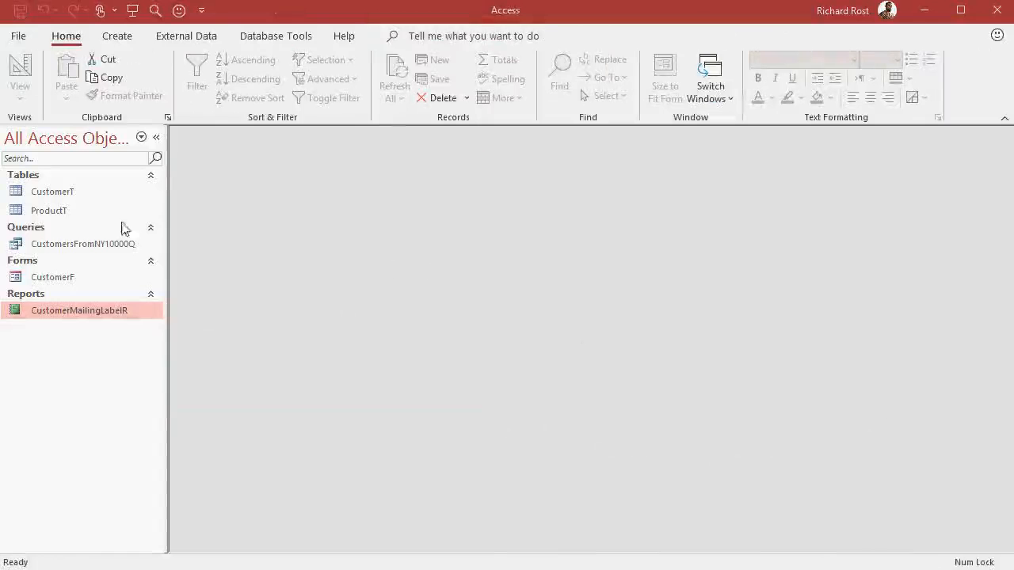
# - Review CustomerT, CustomersFromNY10000Q, CustomerF and CustomerMailingLabelR, then bring up the Create ribbon commands
pyautogui.click(68, 191)
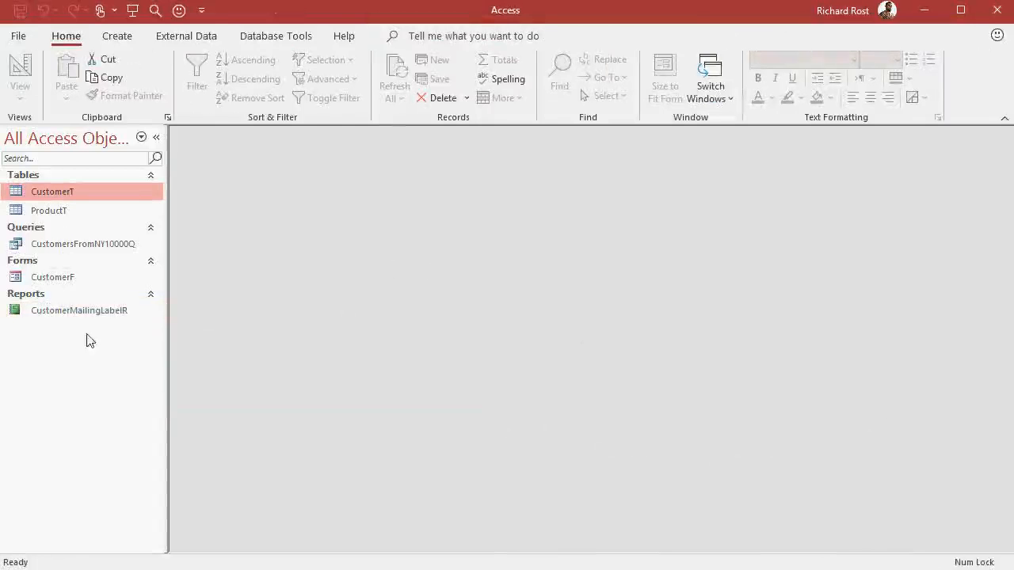
pyautogui.click(93, 247)
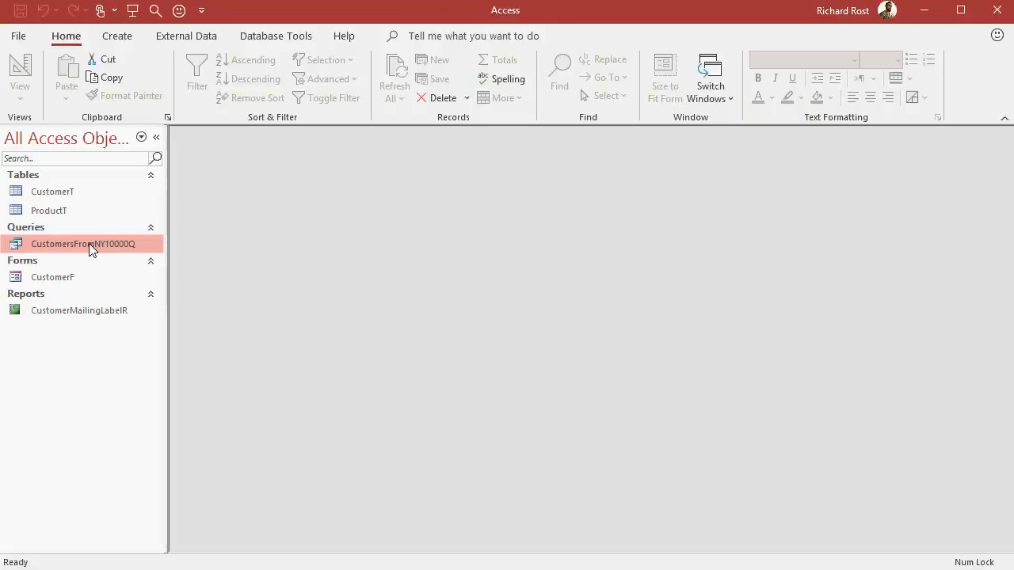
pyautogui.click(82, 281)
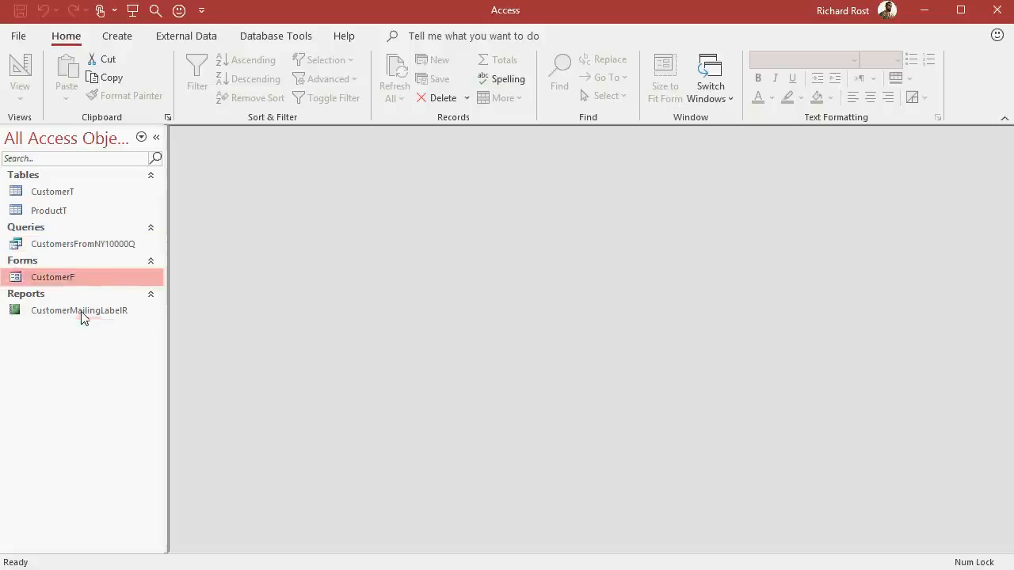
pyautogui.click(83, 314)
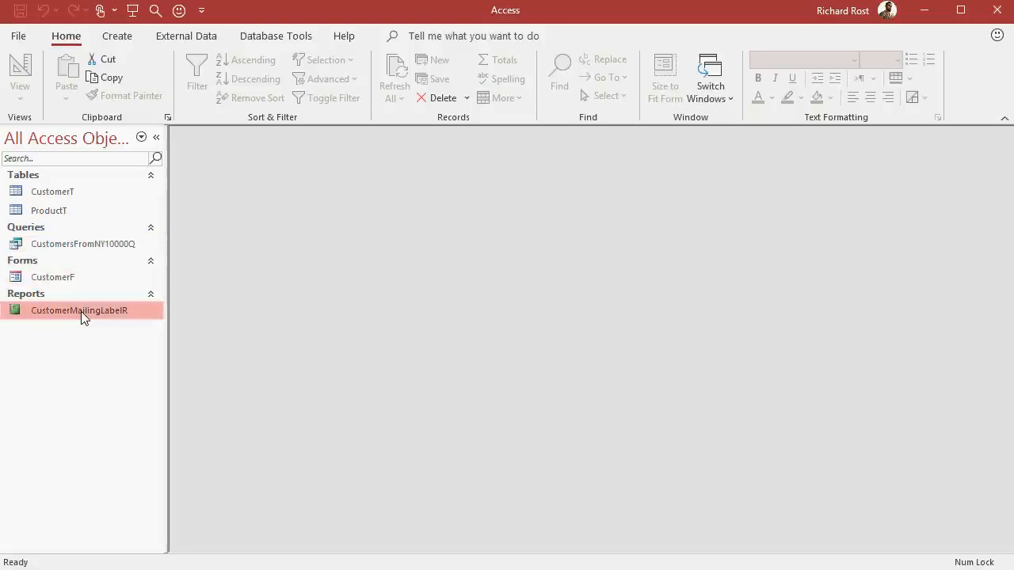
pyautogui.click(121, 38)
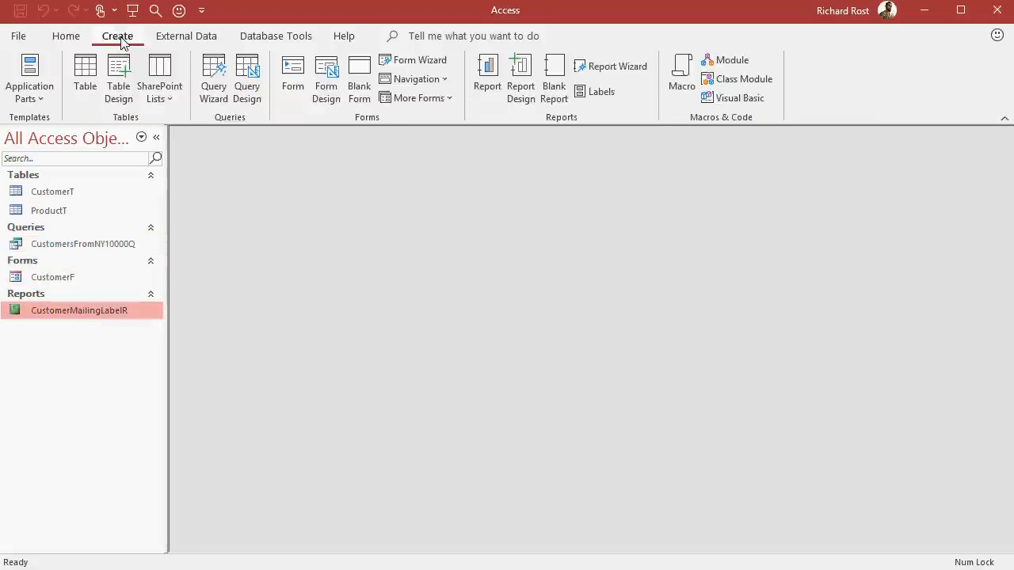